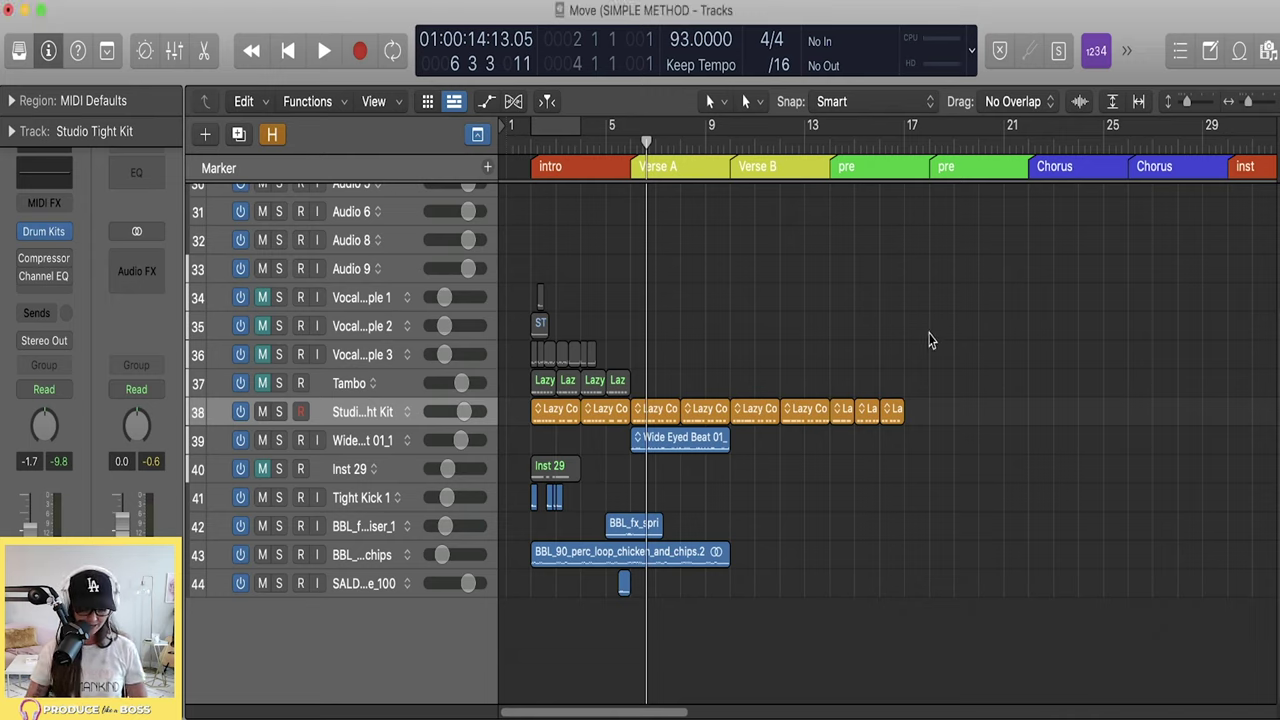
- Create one software instrument track using Native Instruments Battery 4 in stereo and open the instrument's window
key("alt+super+n")
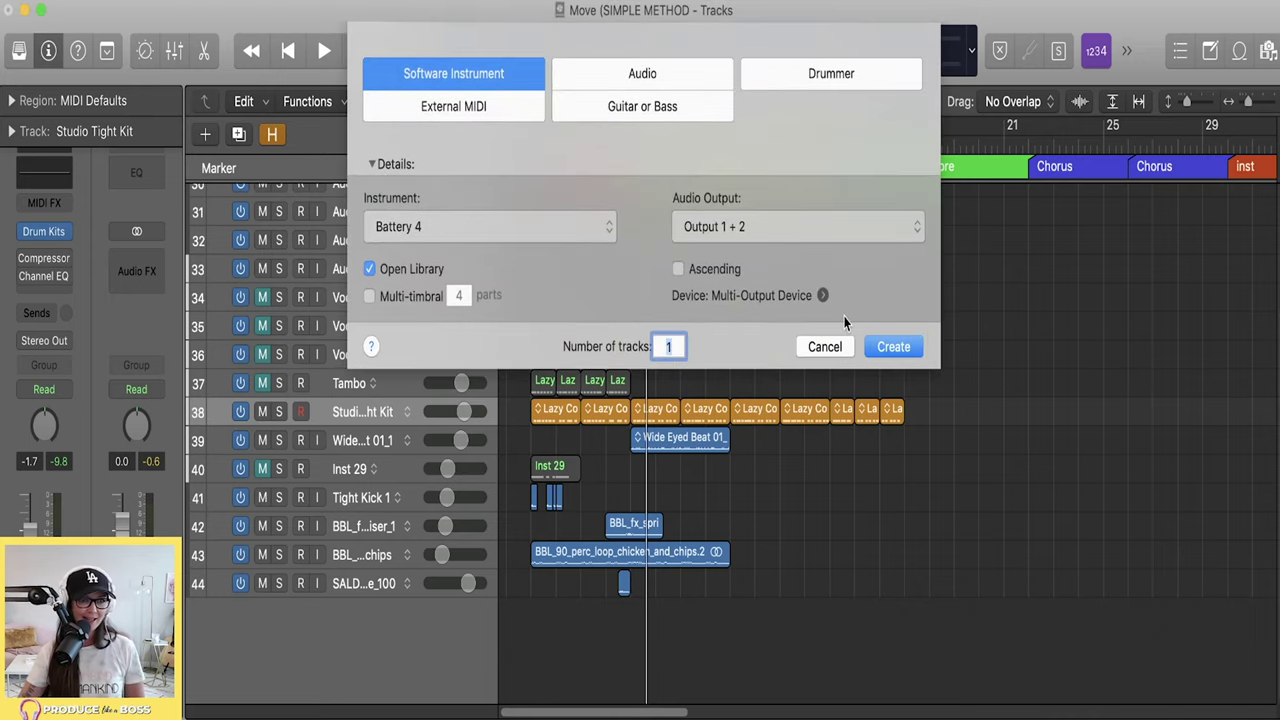
left_click(520, 228)
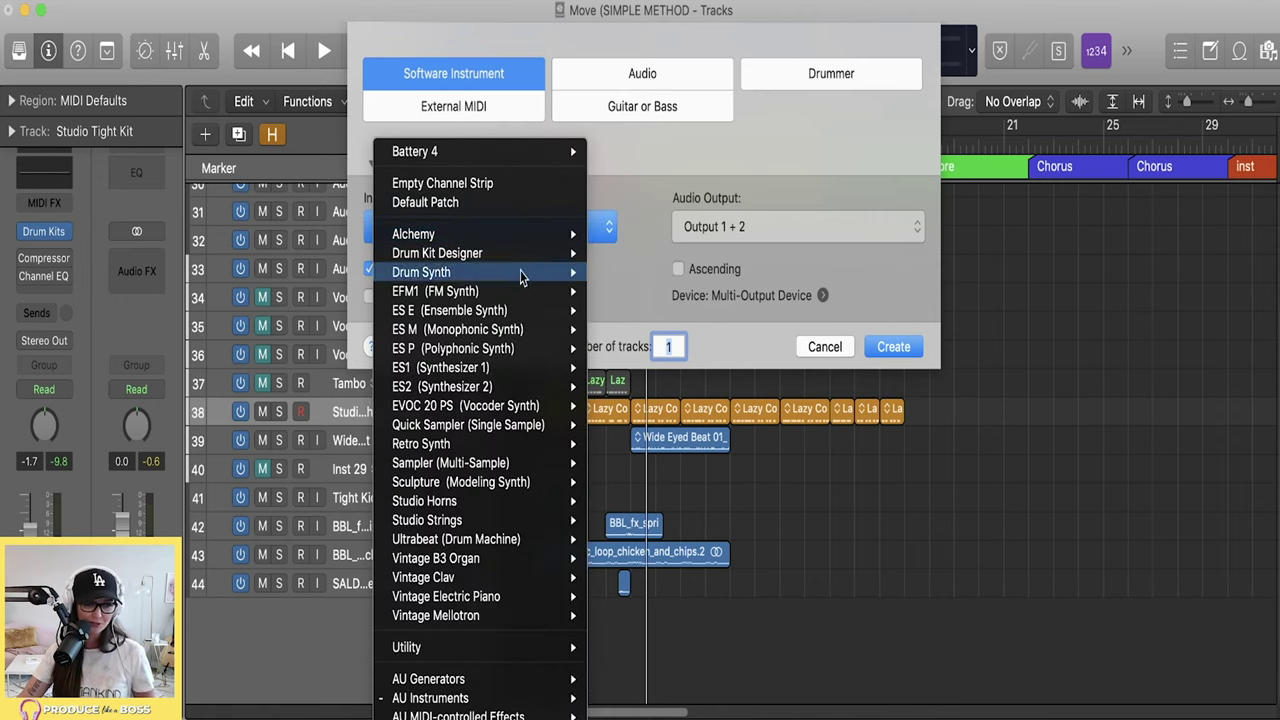
mouse_move(505, 698)
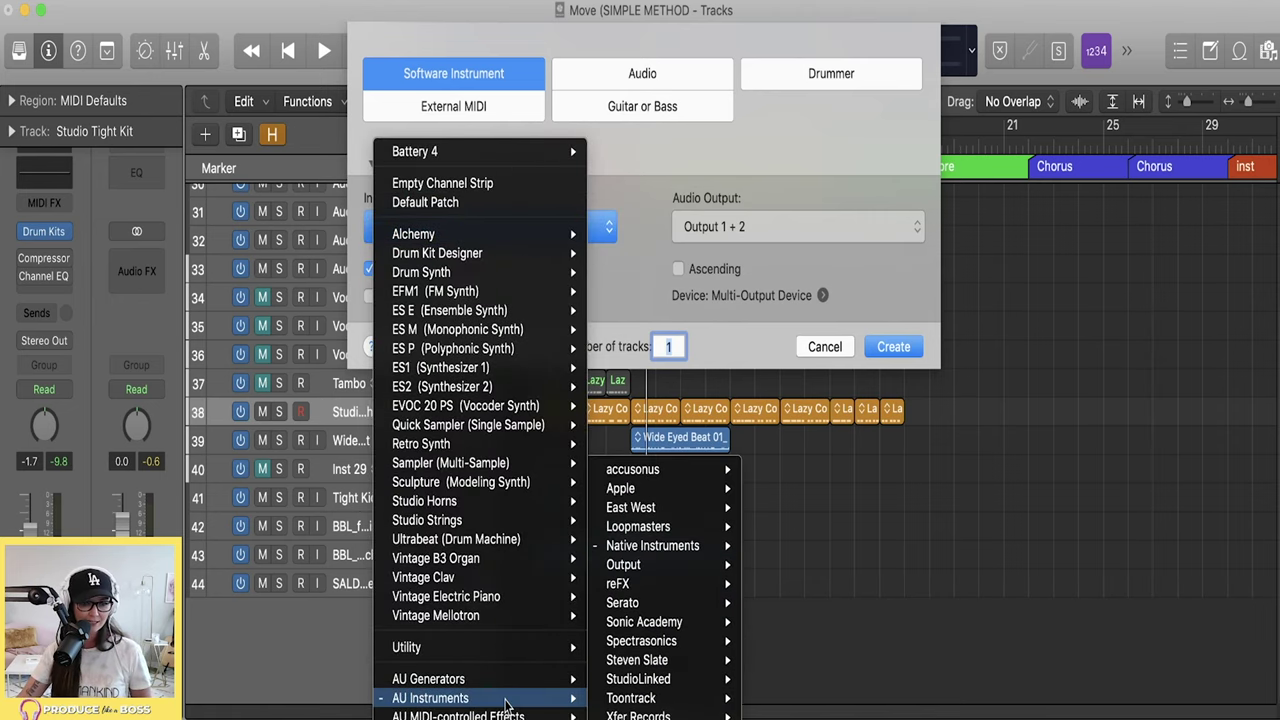
mouse_move(690, 545)
mouse_move(816, 550)
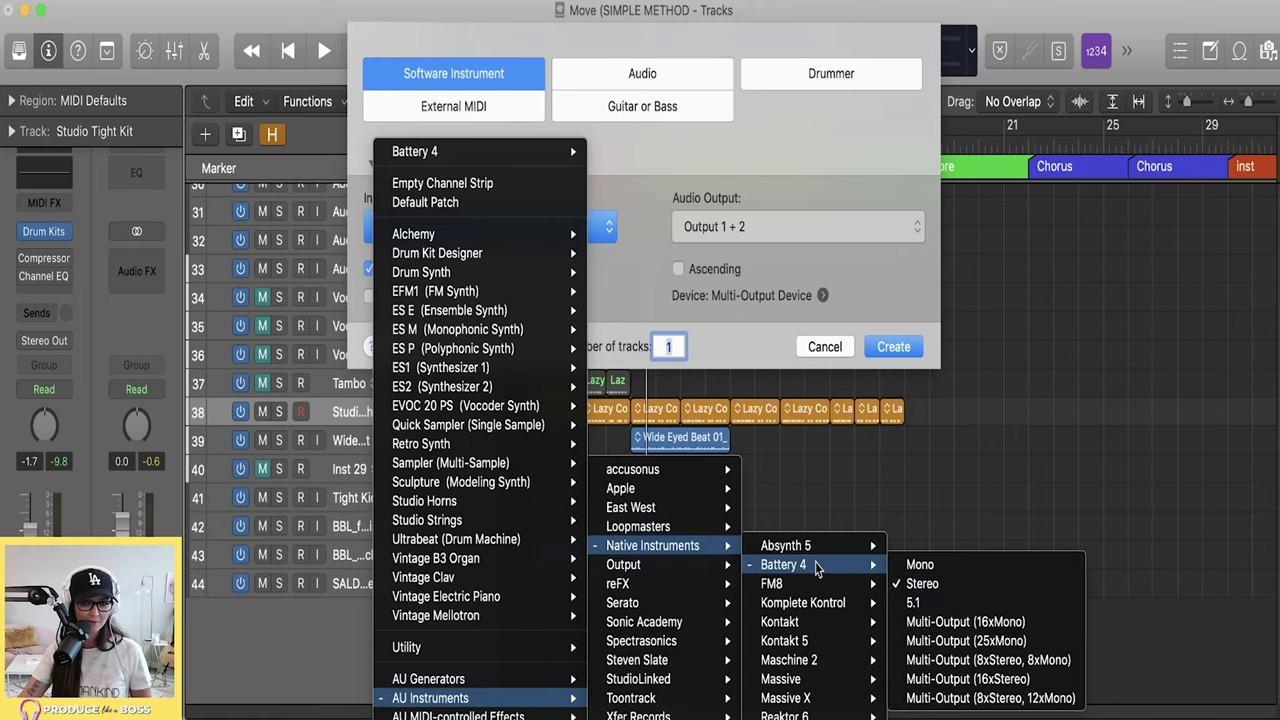
left_click(958, 585)
left_click(895, 347)
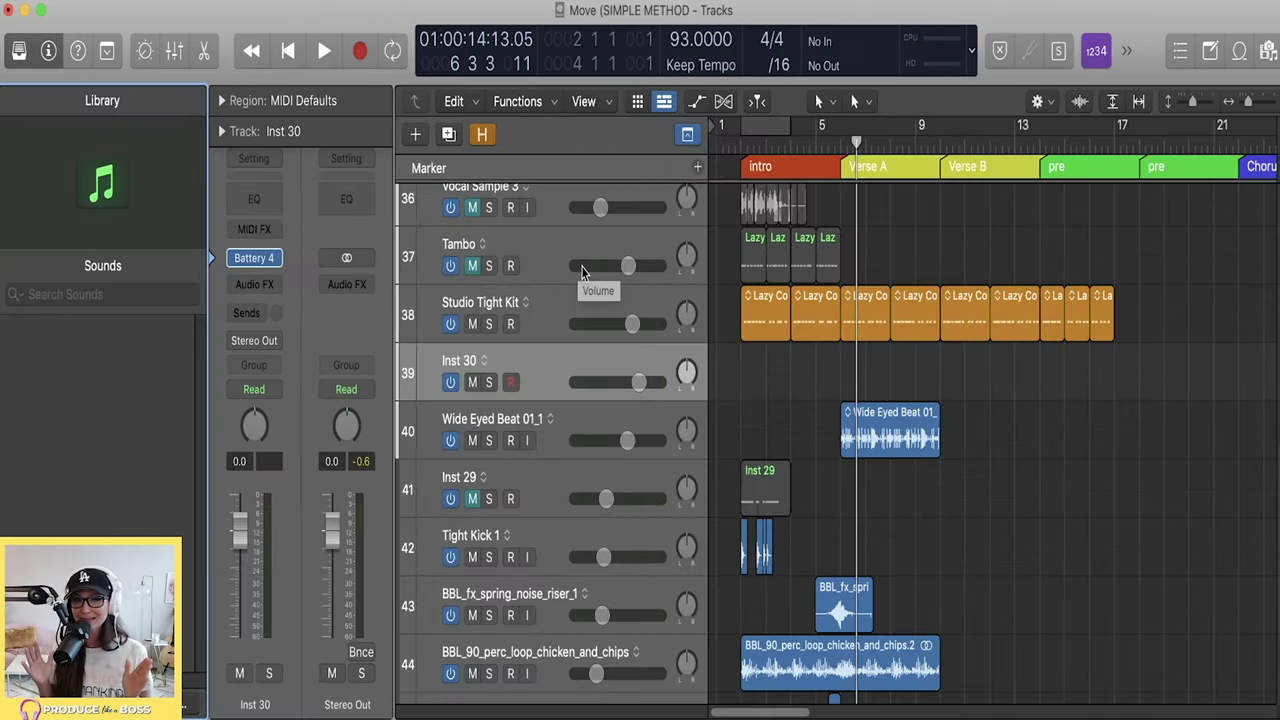
left_click(250, 258)
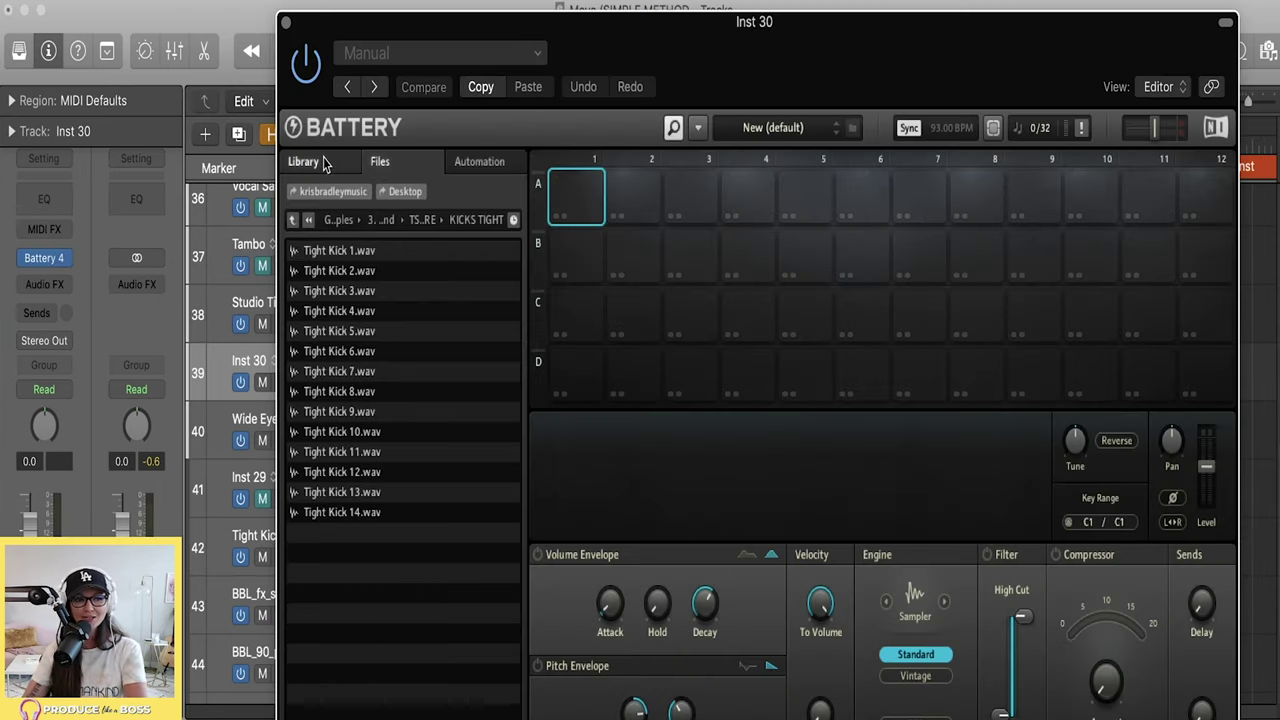
- Load the Big Wave, Chris Liebing 2, Disco Neu and DMX kits in turn from the factory drum library
left_click(323, 158)
left_click_drag(518, 383, 519, 420)
double_click(455, 430)
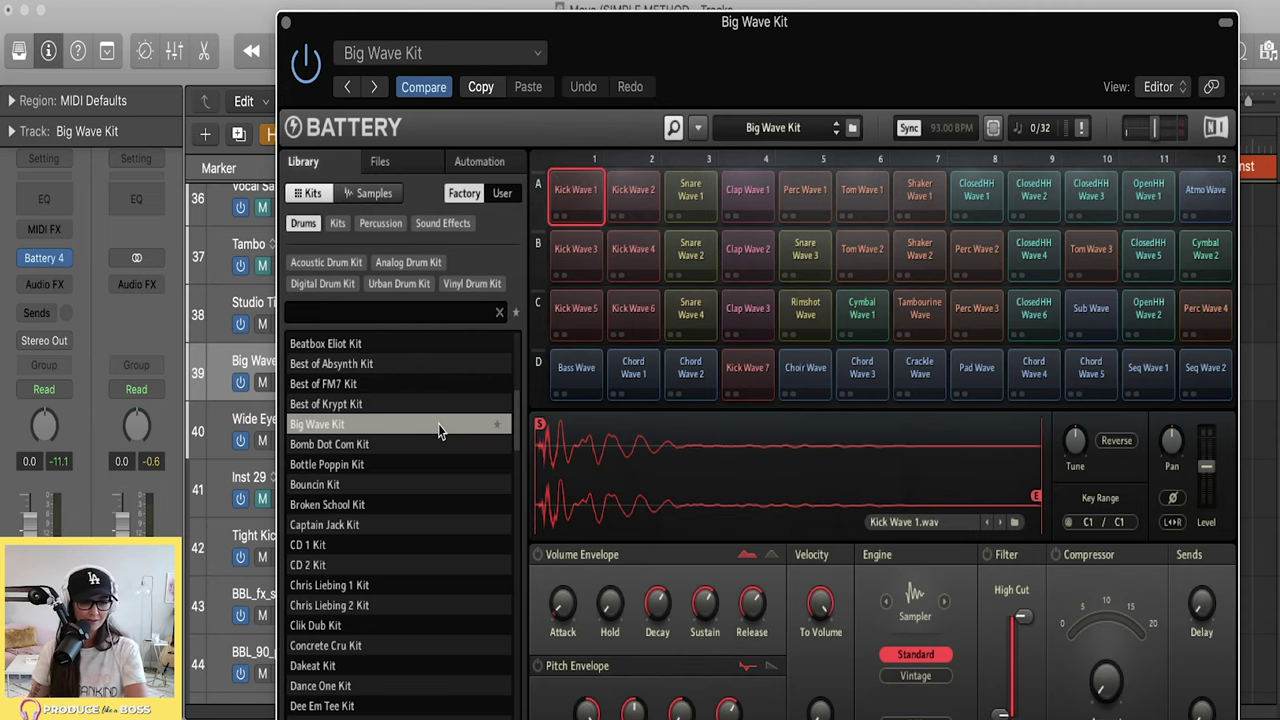
scroll(412, 470, "down", 1)
double_click(407, 584)
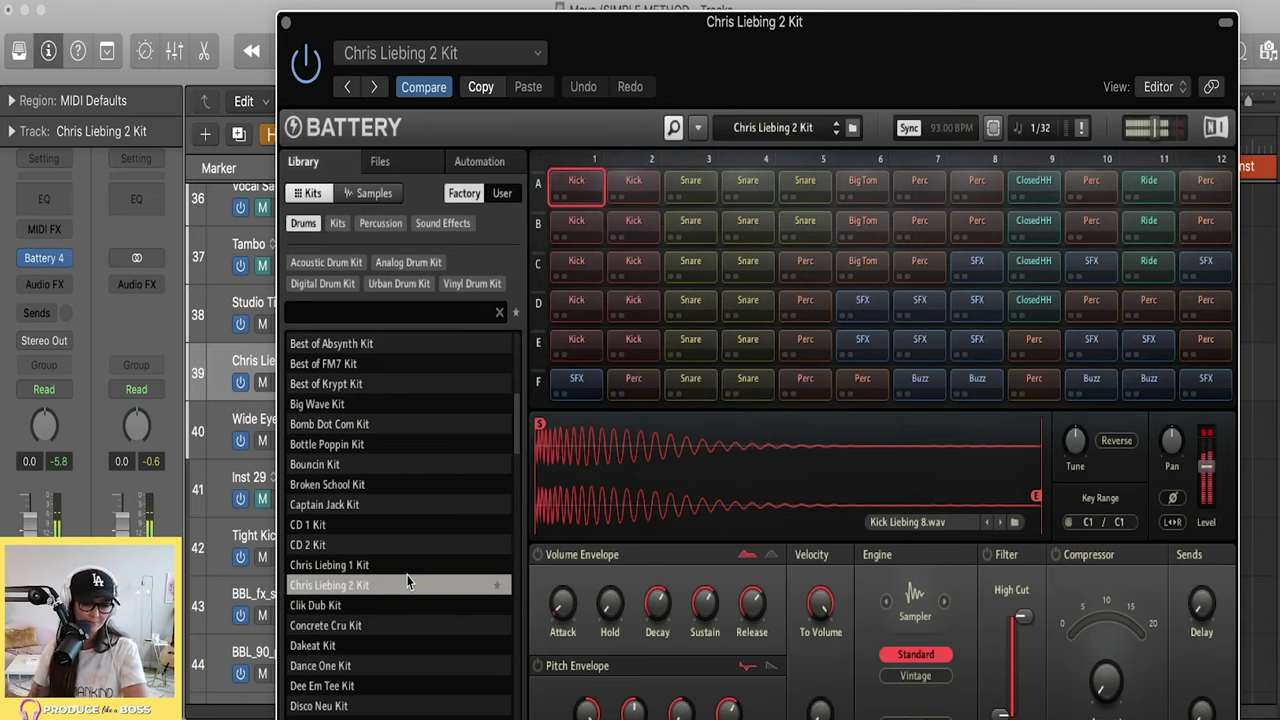
left_click(399, 706)
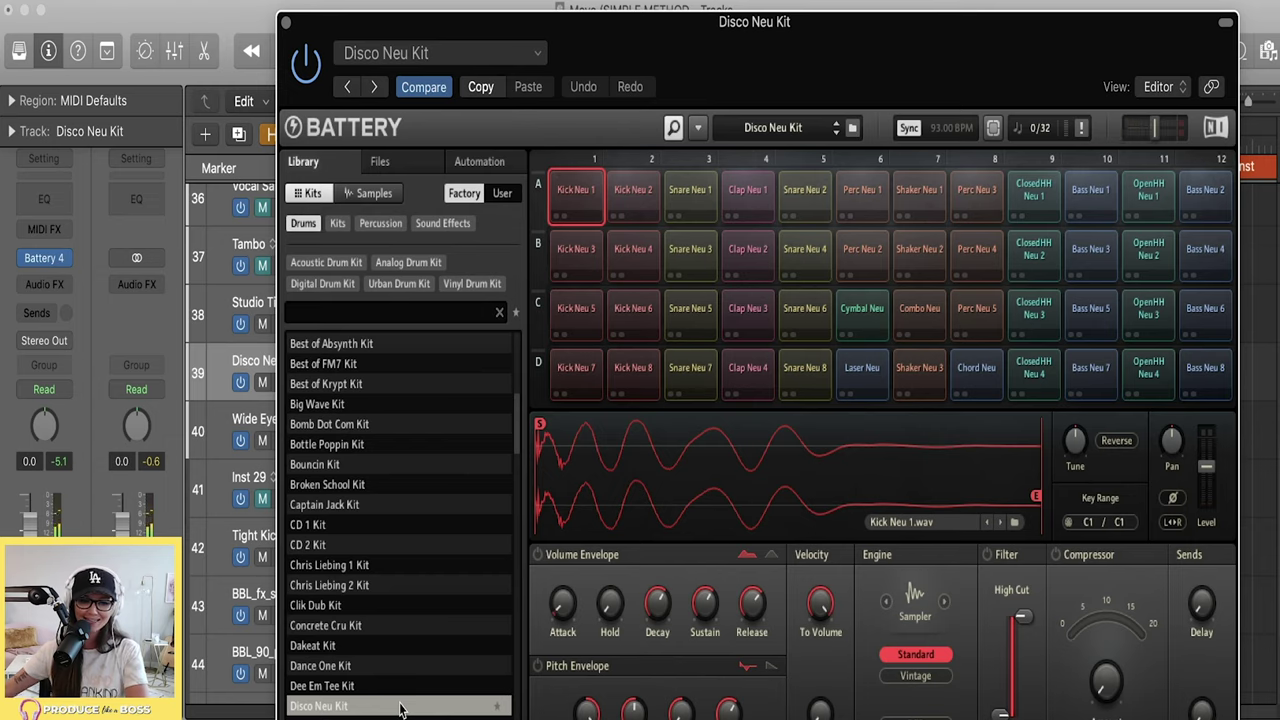
left_click(394, 717)
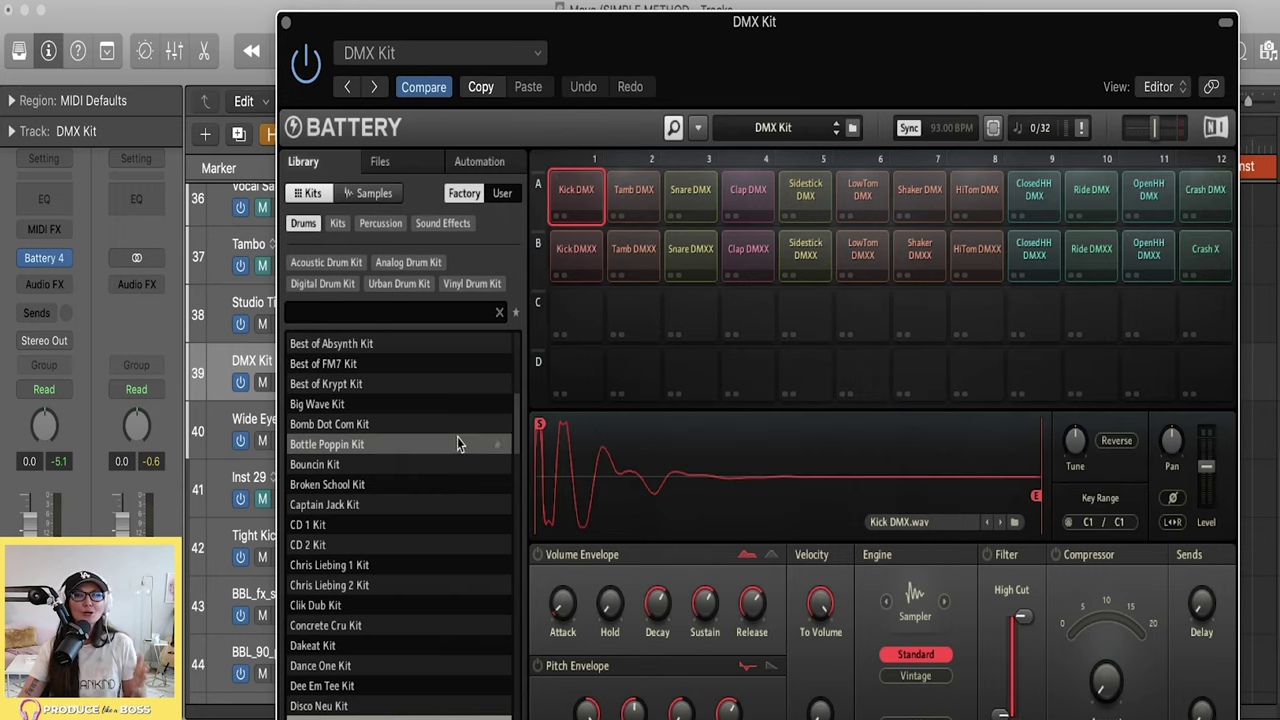
scroll(528, 485, "down", 2)
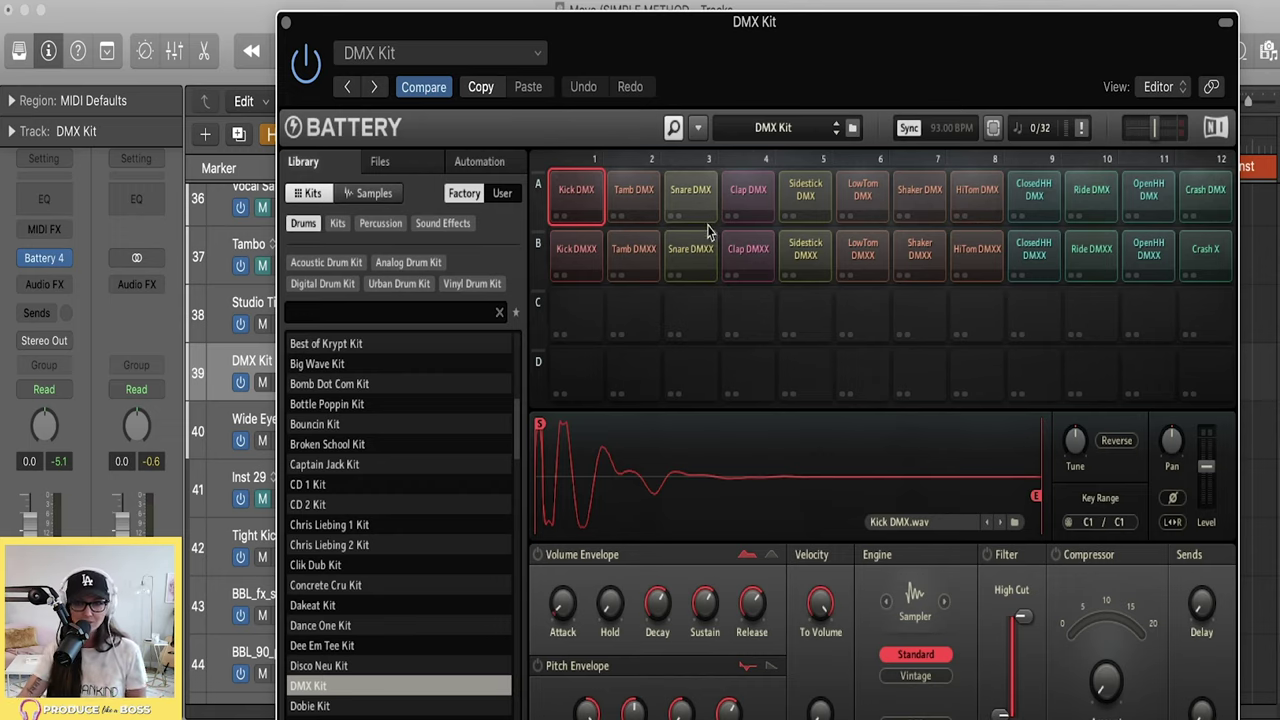
- Browse Battery's sample files up to the Samples 1 drive and open the Goto Samples folder inside SAMPLES
left_click(410, 166)
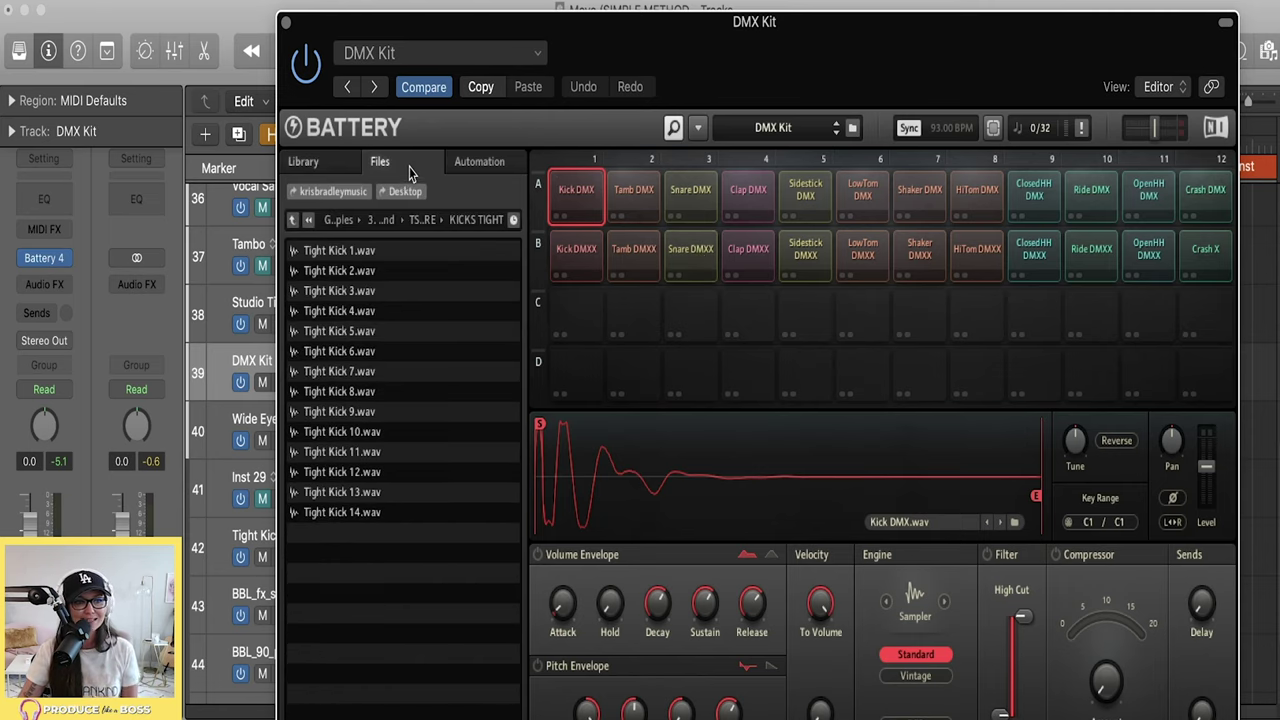
left_click(293, 220)
left_click(293, 220)
left_click(293, 220)
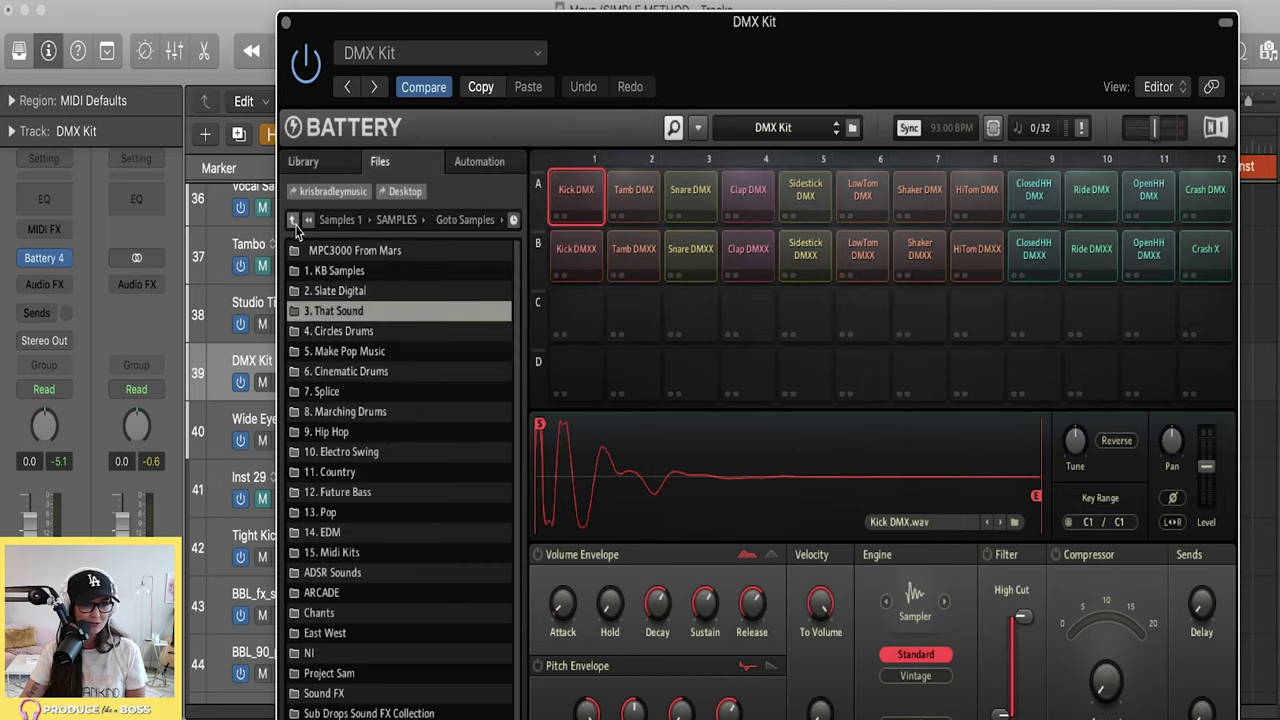
left_click(293, 220)
left_click(293, 220)
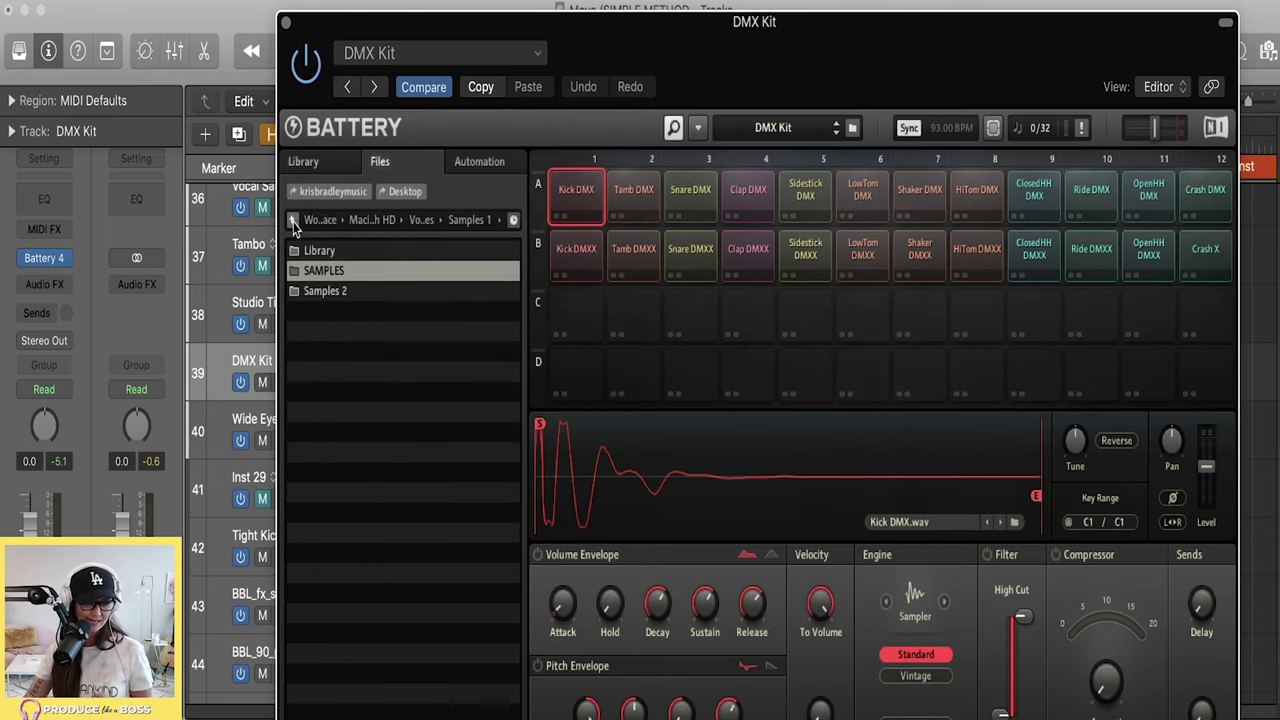
double_click(352, 272)
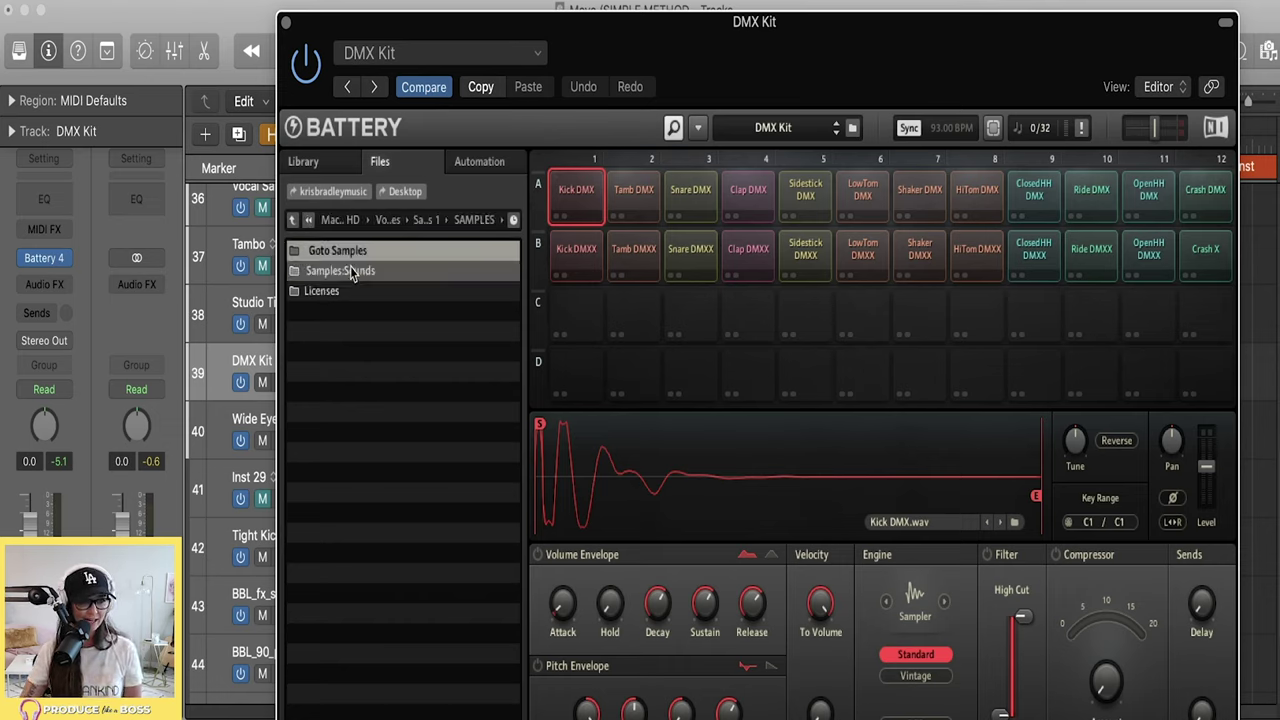
double_click(352, 256)
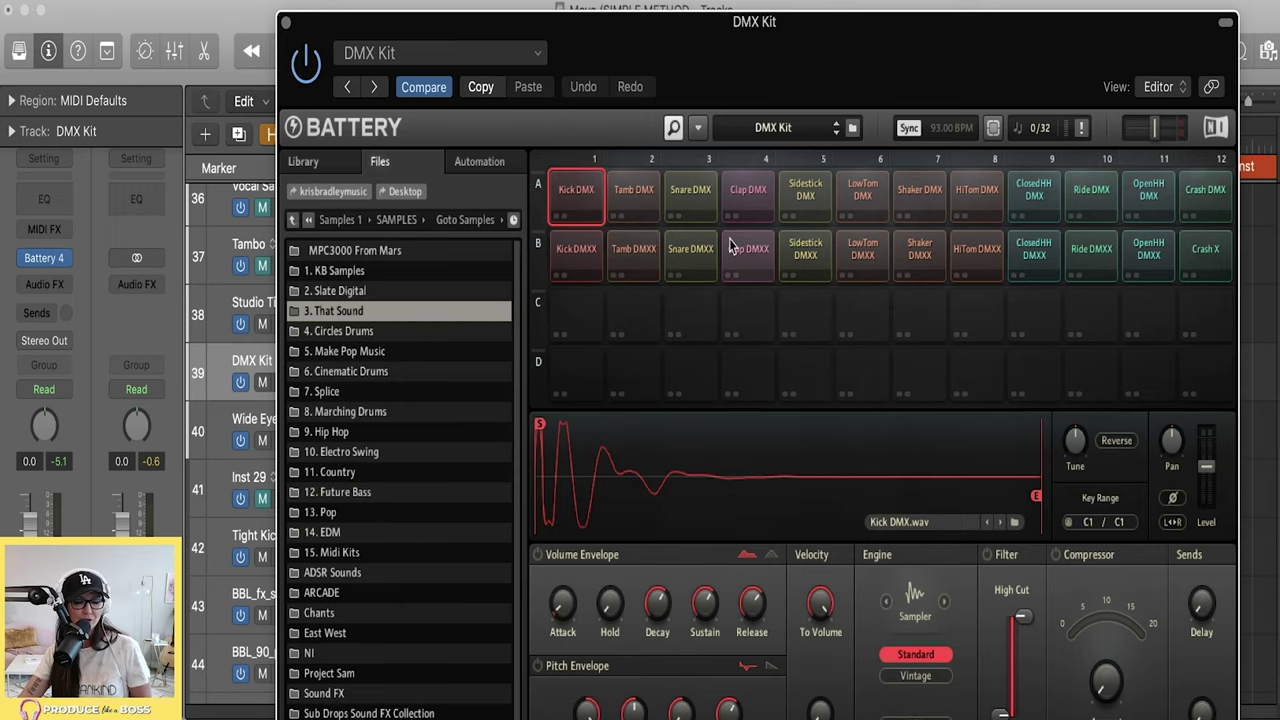
- Replace the loaded DMX Kit with a new empty kit
left_click(697, 128)
left_click(730, 148)
left_click(1014, 273)
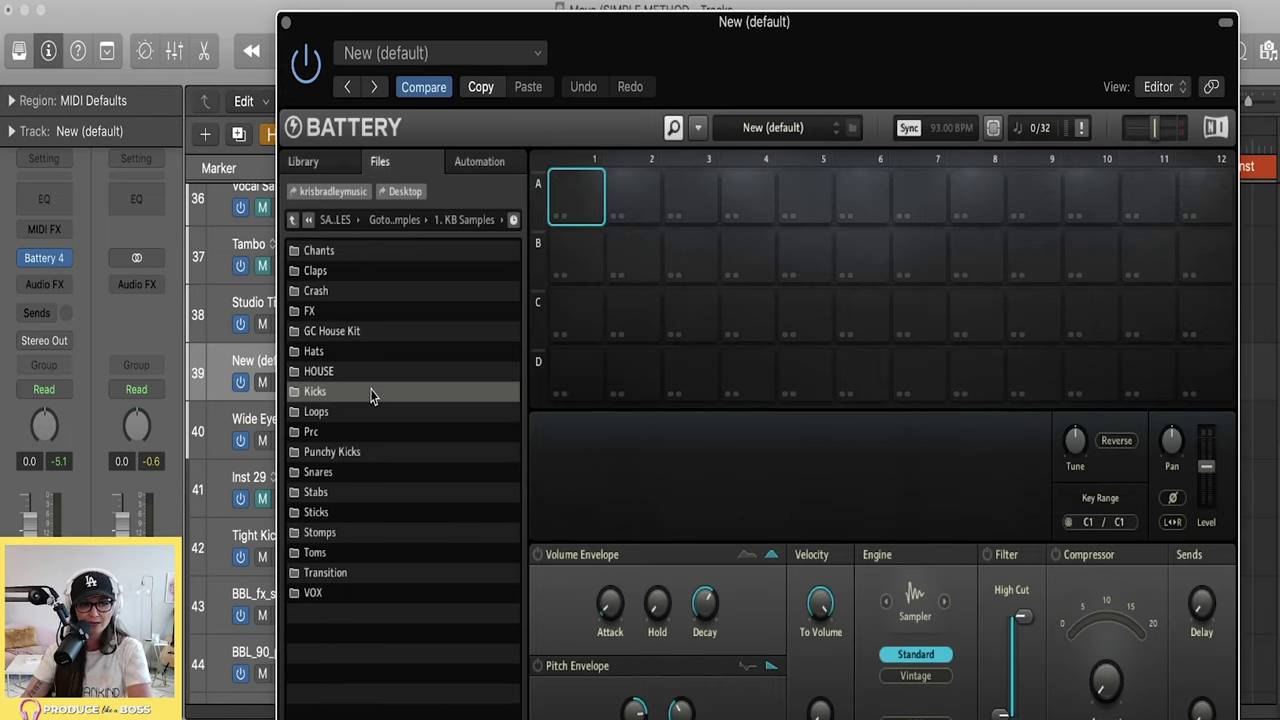
- Look into the Kicks folder of 1. KB Samples and return to the Goto Samples folder
double_click(370, 393)
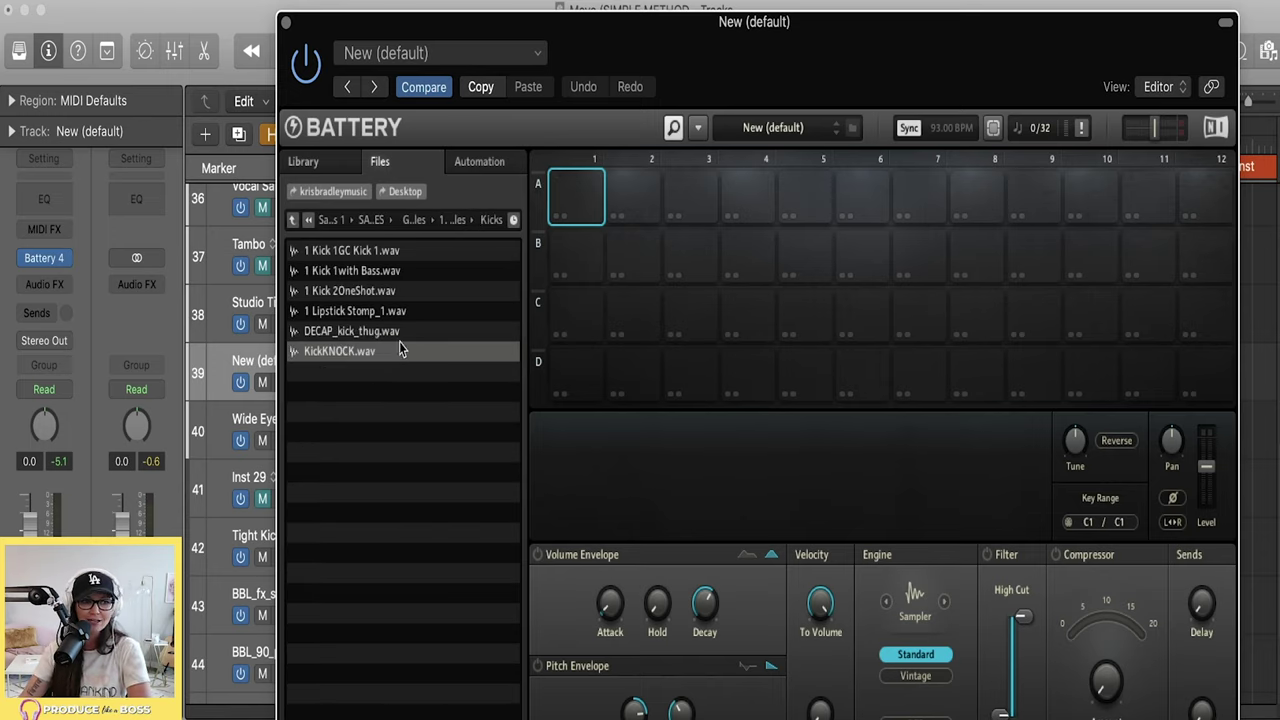
left_click(292, 220)
left_click(292, 220)
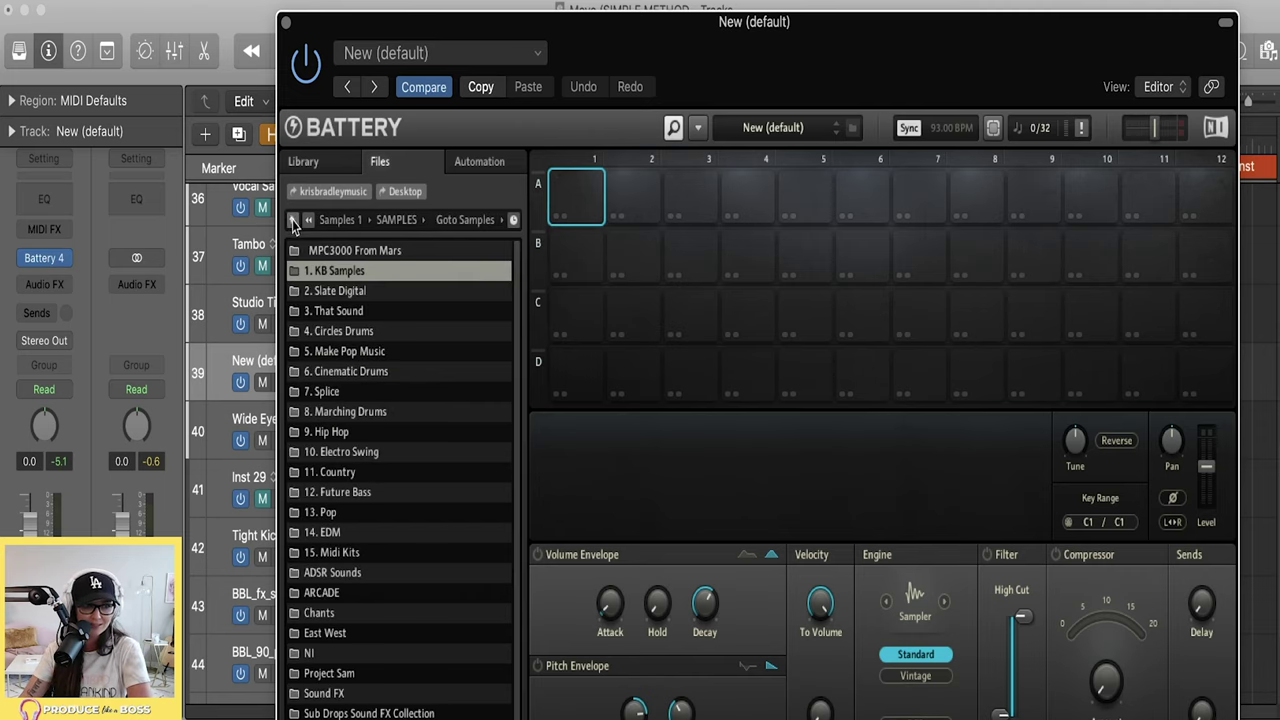
- Open the KICKS TIGHT folder inside TS FUTURE in the 3. That Sound sample collection
double_click(337, 311)
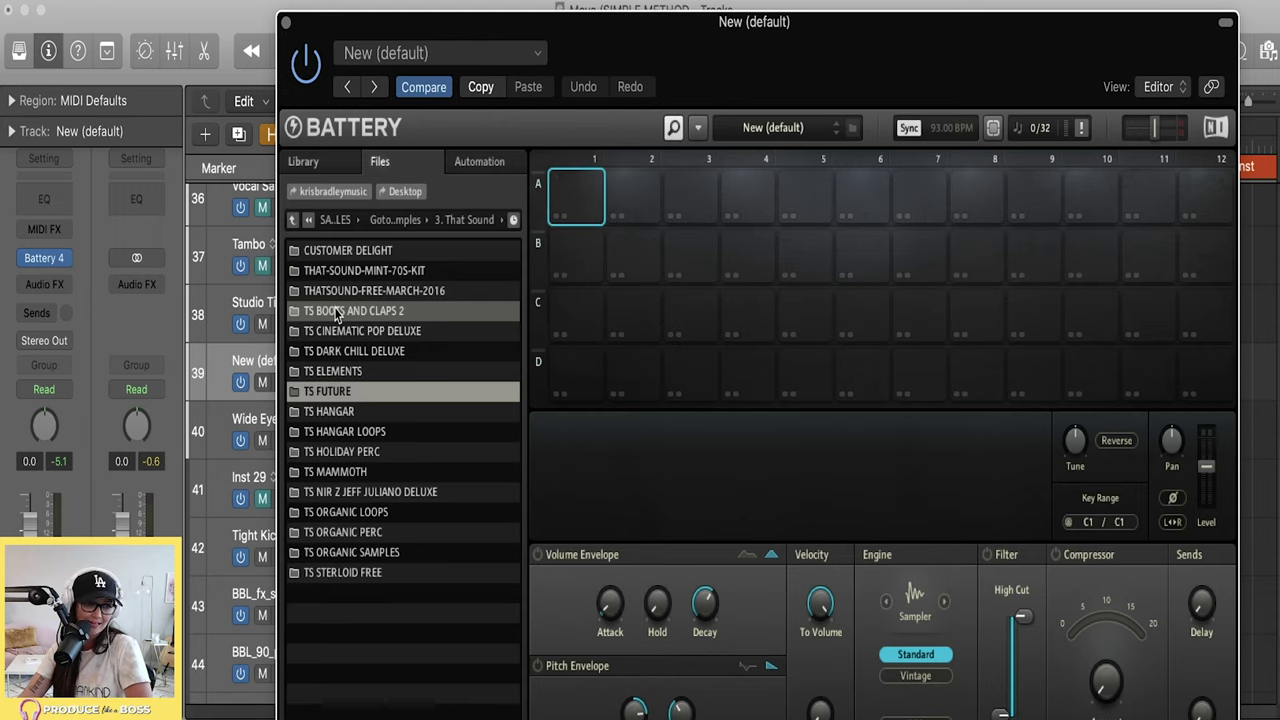
double_click(357, 392)
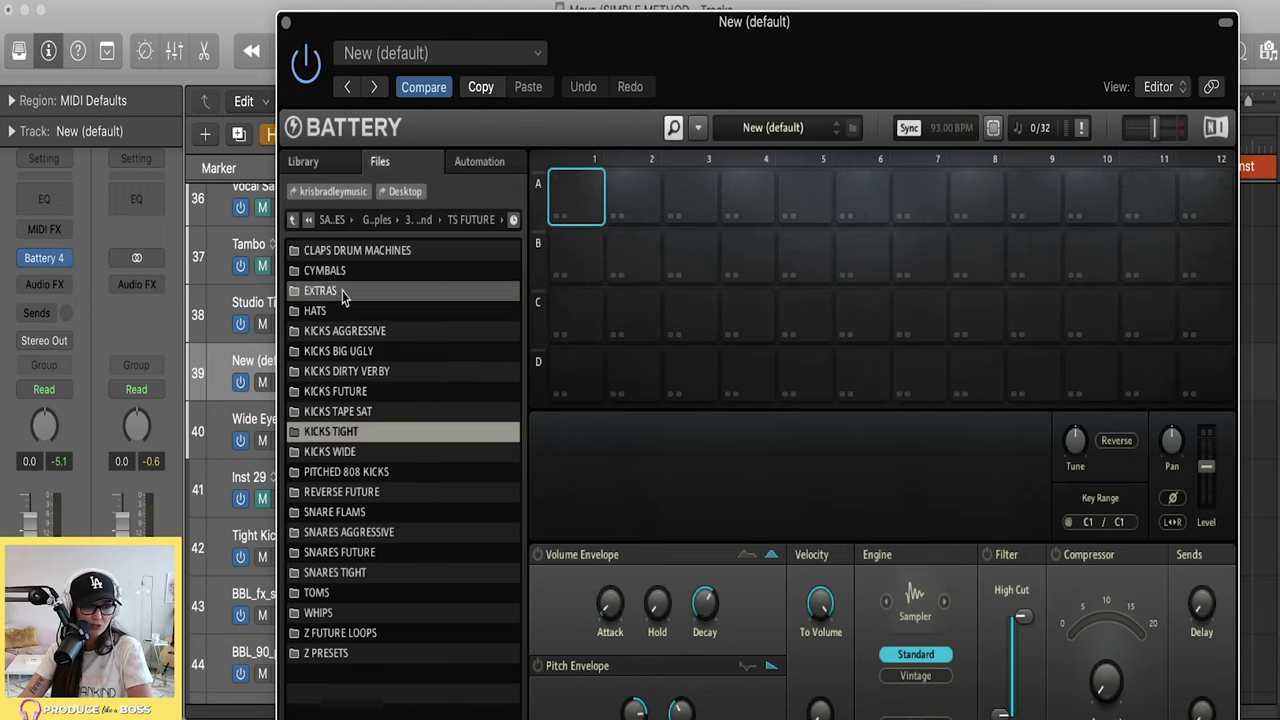
double_click(340, 433)
- Select all the samples from Tight Kick 1 to Tight Kick 14 and load them into the kit starting at cell A1
left_click(350, 256)
key("Down")
key("Down")
key("Down")
key("Down")
key("Down")
key("Down")
key("Down")
key("Down")
key("Down")
key("Down")
key("Down")
key("Down")
key("Down")
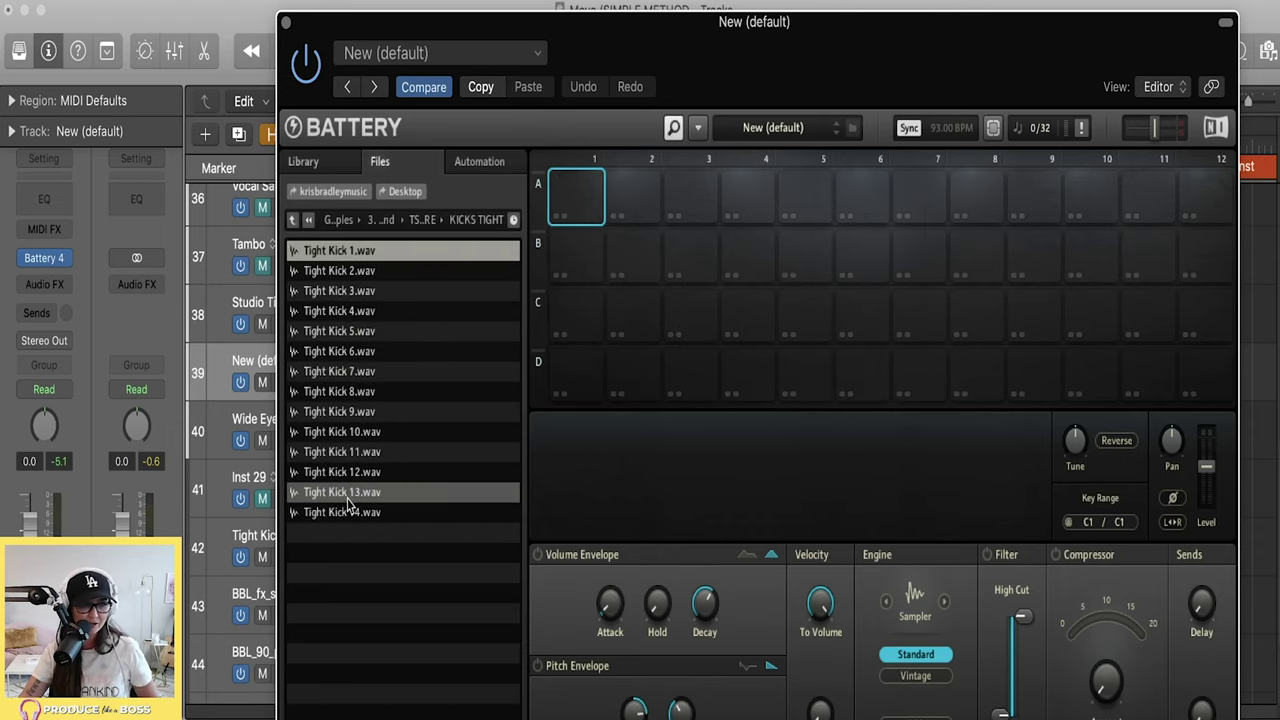
key("super+a")
left_click_drag(323, 256, 572, 208)
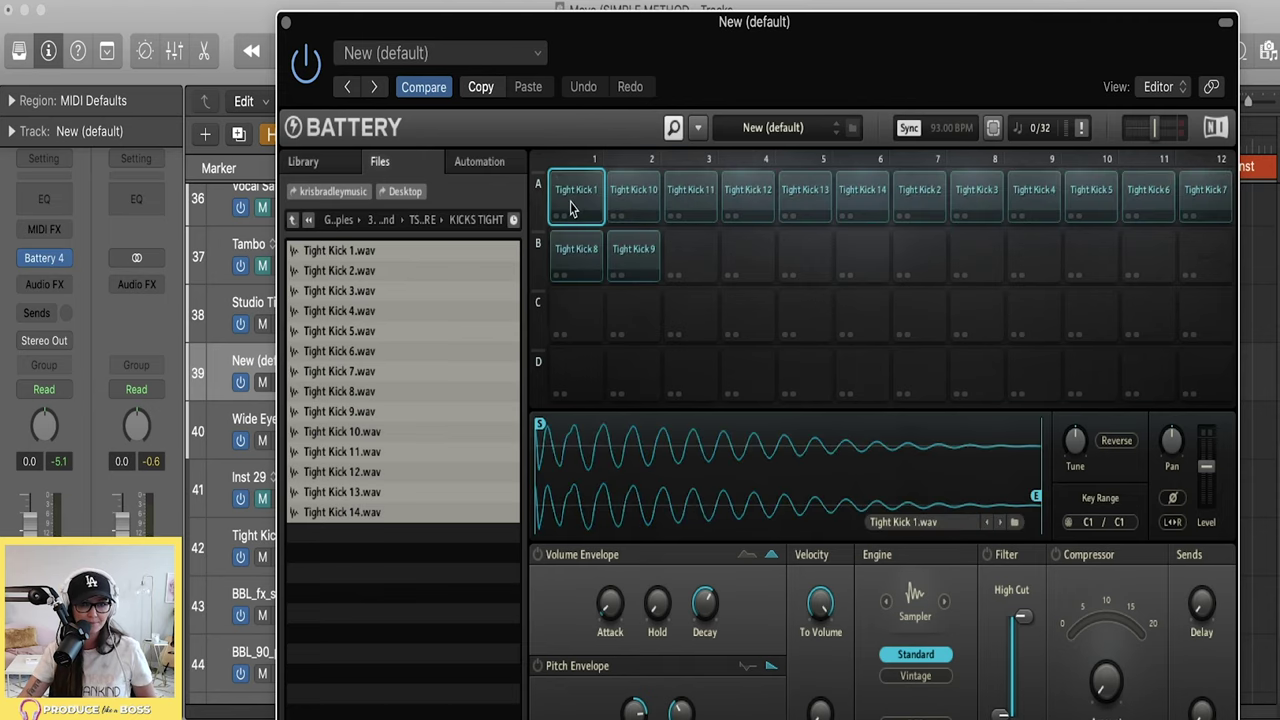
- Save the kit under the name TS_Future_Kicks
left_click(698, 130)
mouse_move(720, 155)
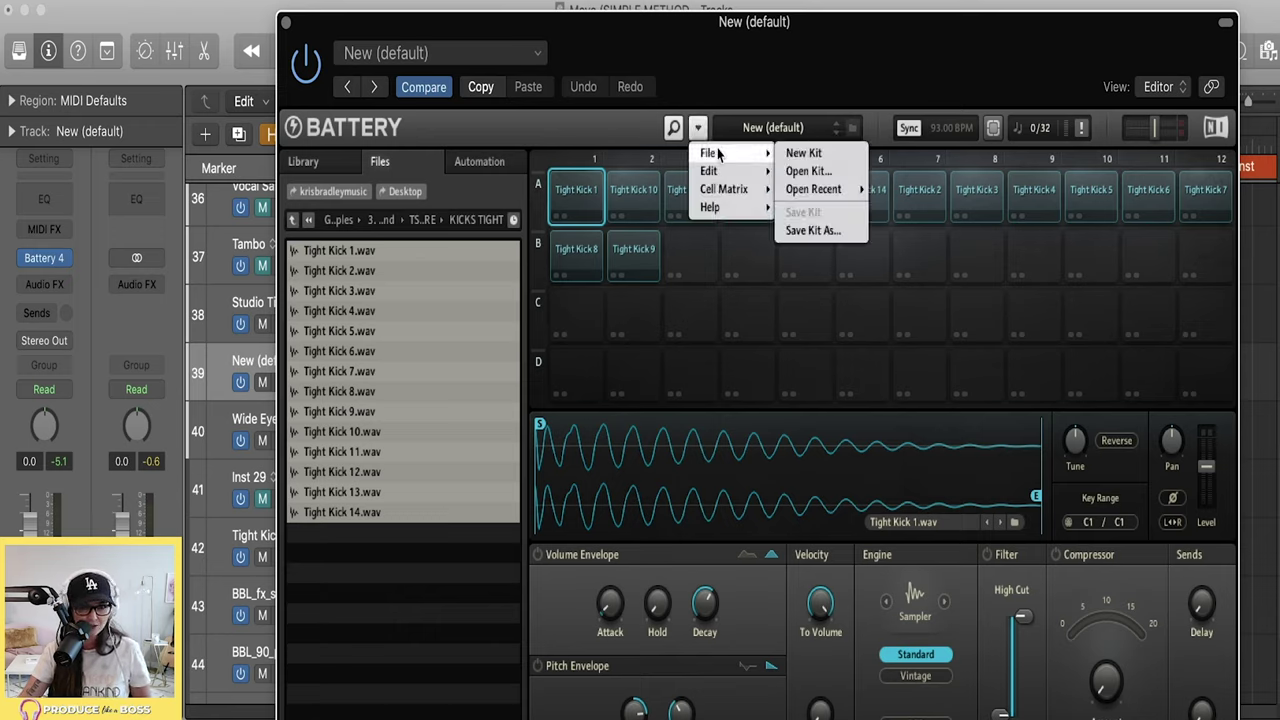
left_click(826, 231)
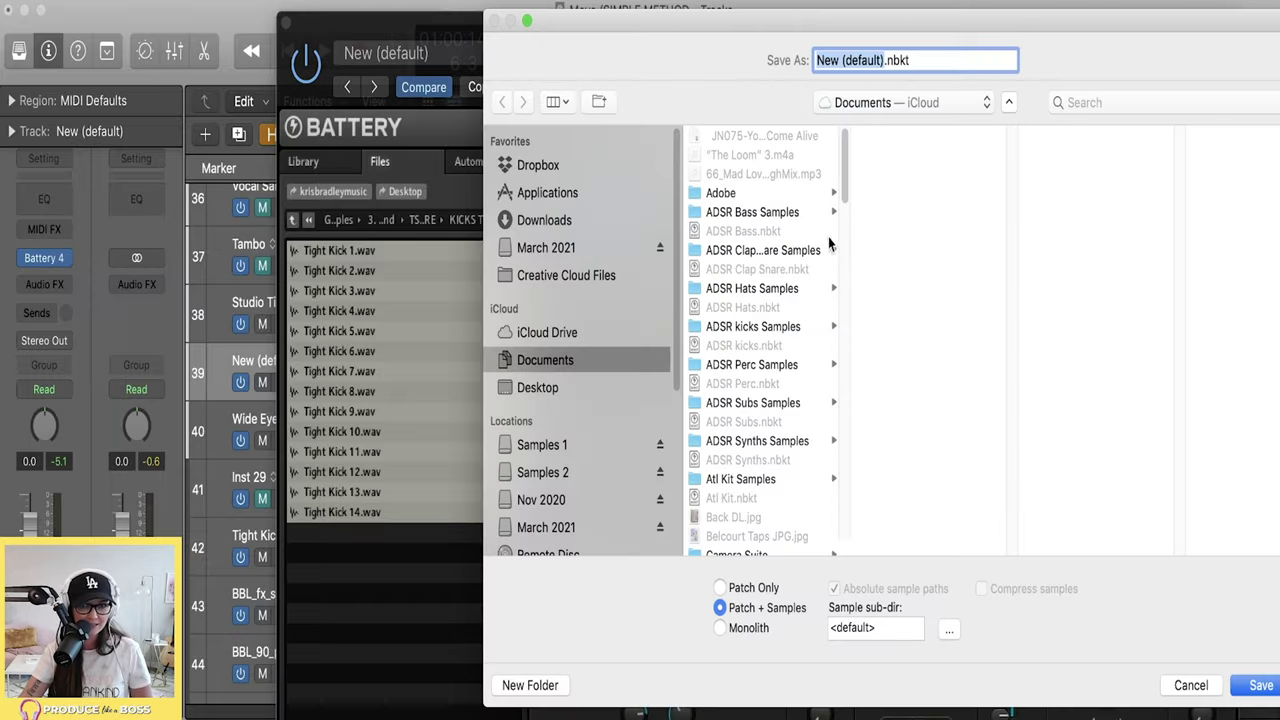
type("TS_Fu")
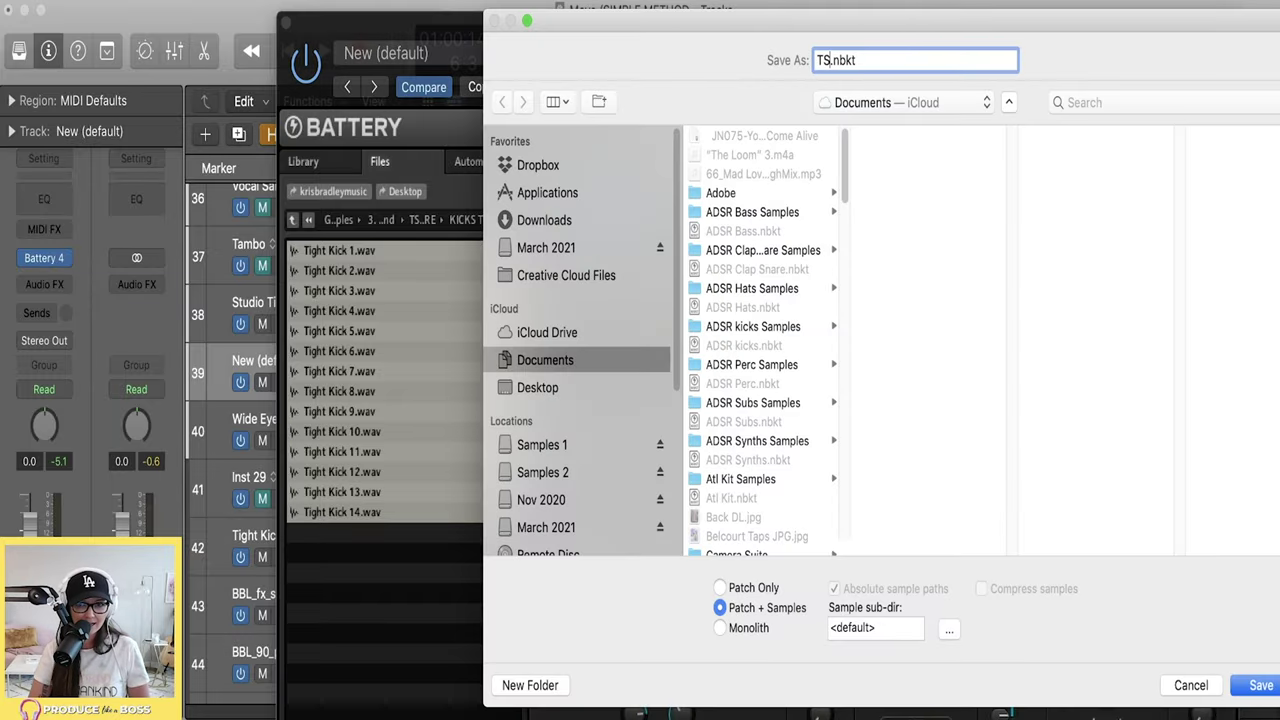
type("ture_Kicks")
key("Return")
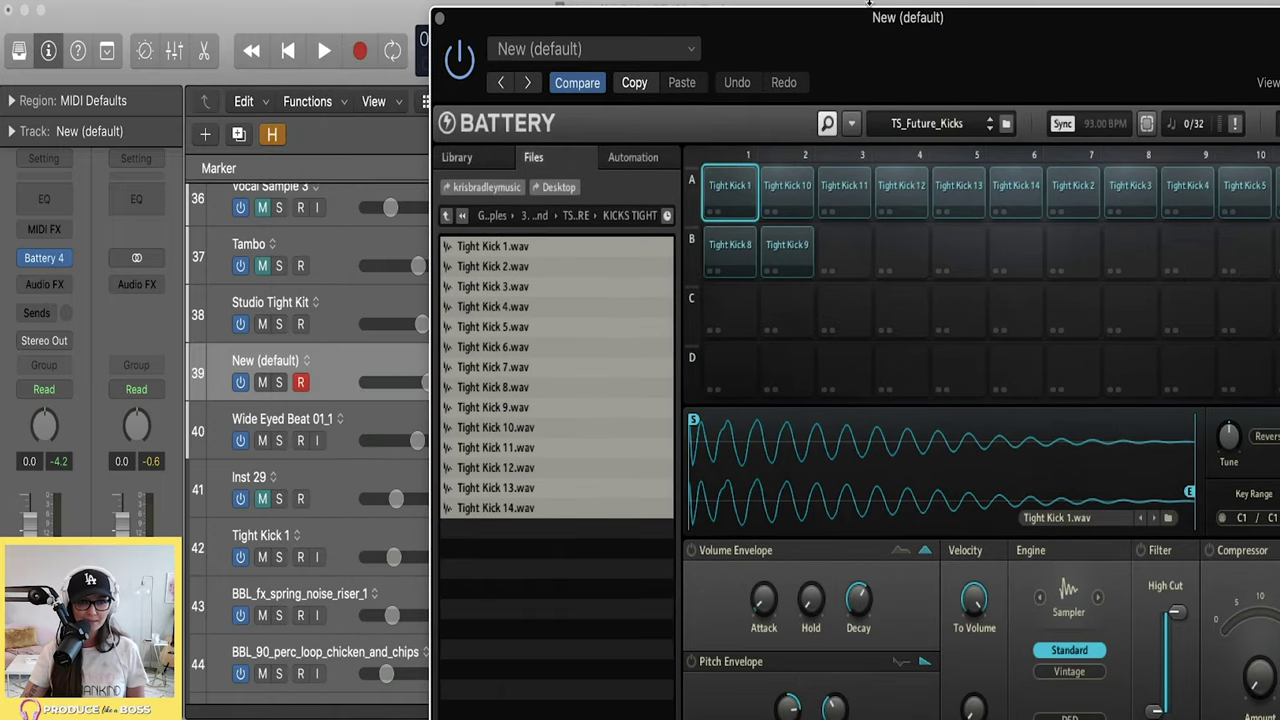
- Move the Battery window clear of the tracks and set an active cycle range over the intro from bar 2 to bar 5
left_click_drag(869, 8, 841, 8)
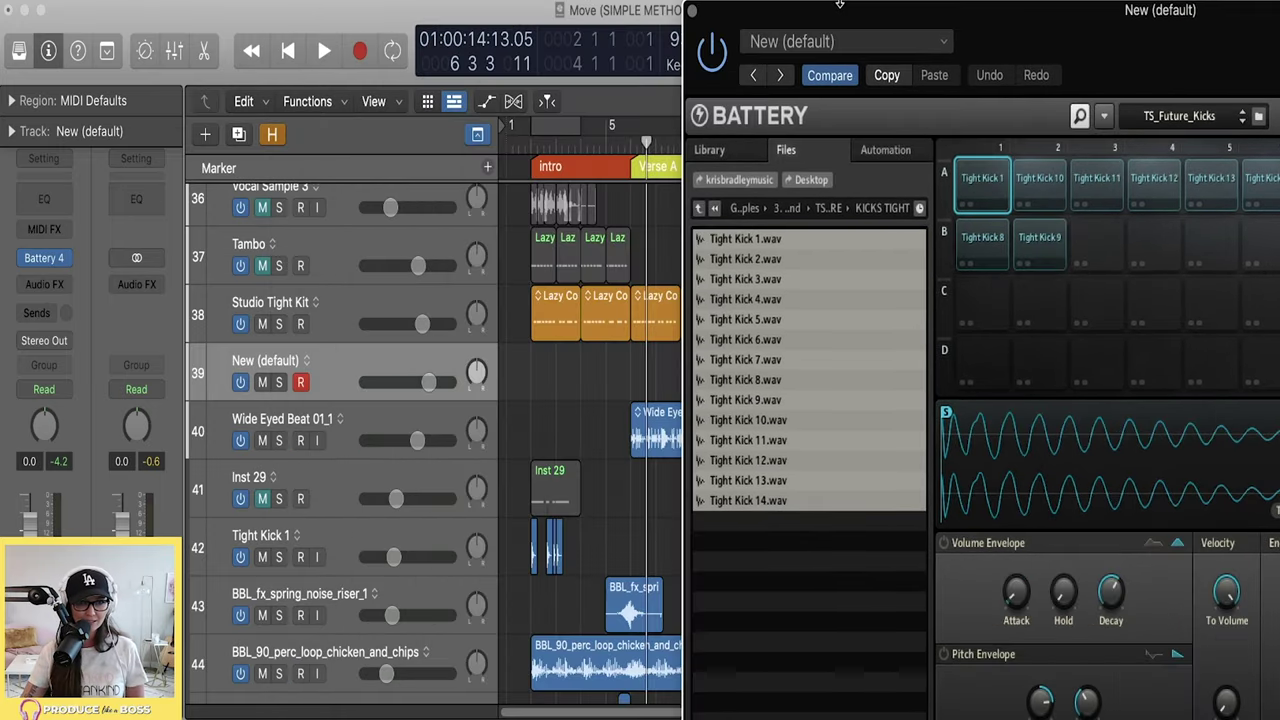
left_click_drag(533, 135, 616, 140)
scroll(533, 500, "down", 3)
key("super+Up")
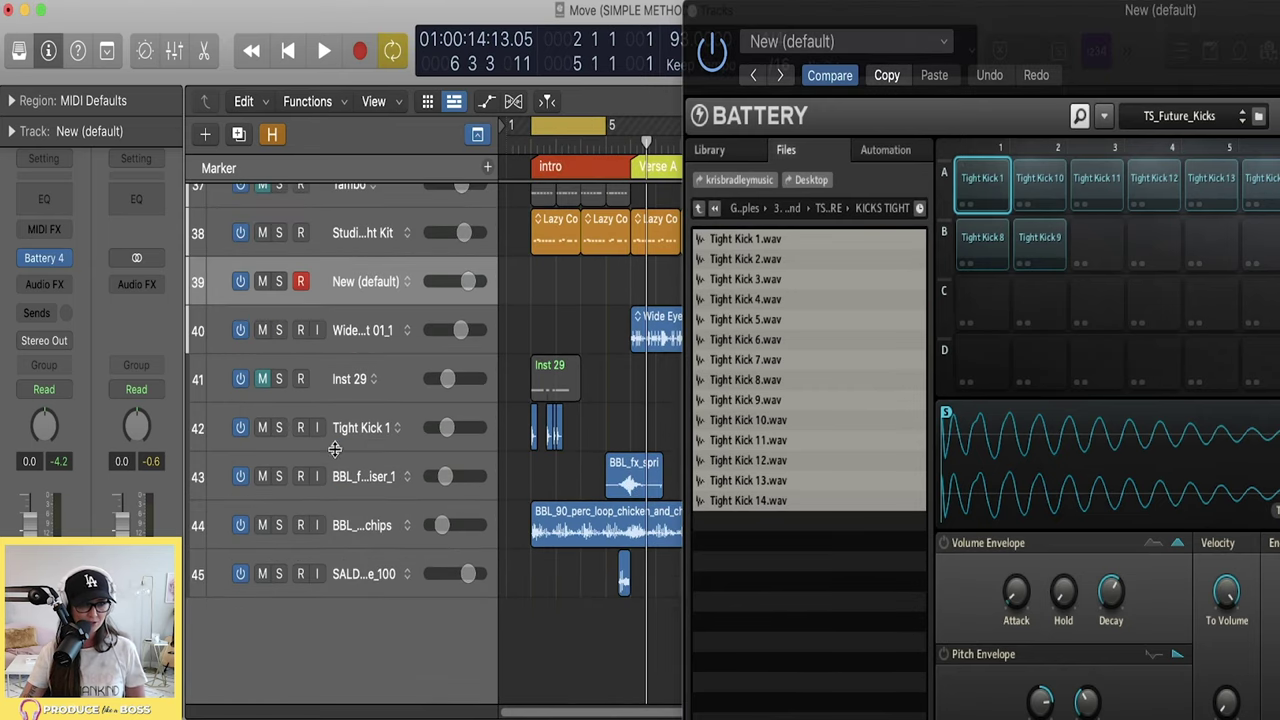
- Mute tracks 42 to 45 and play the cycled intro to try out the tight kicks against the drums
left_click_drag(262, 427, 264, 573)
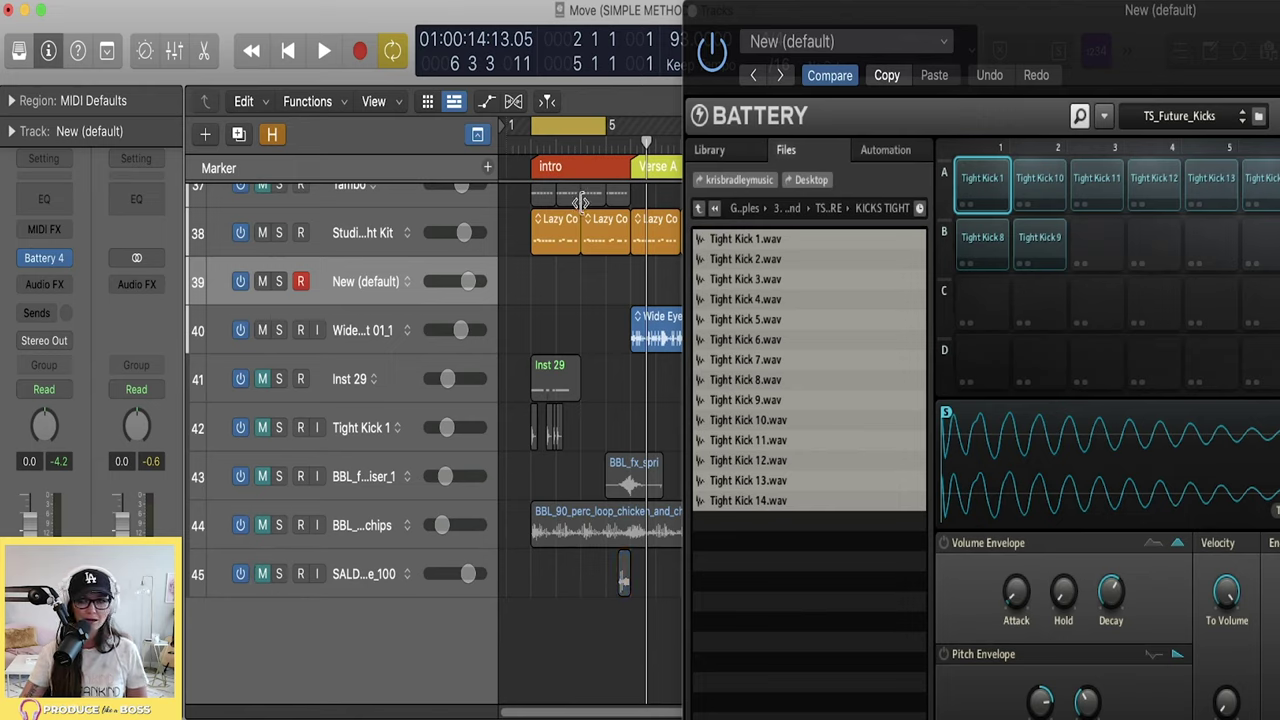
key("space")
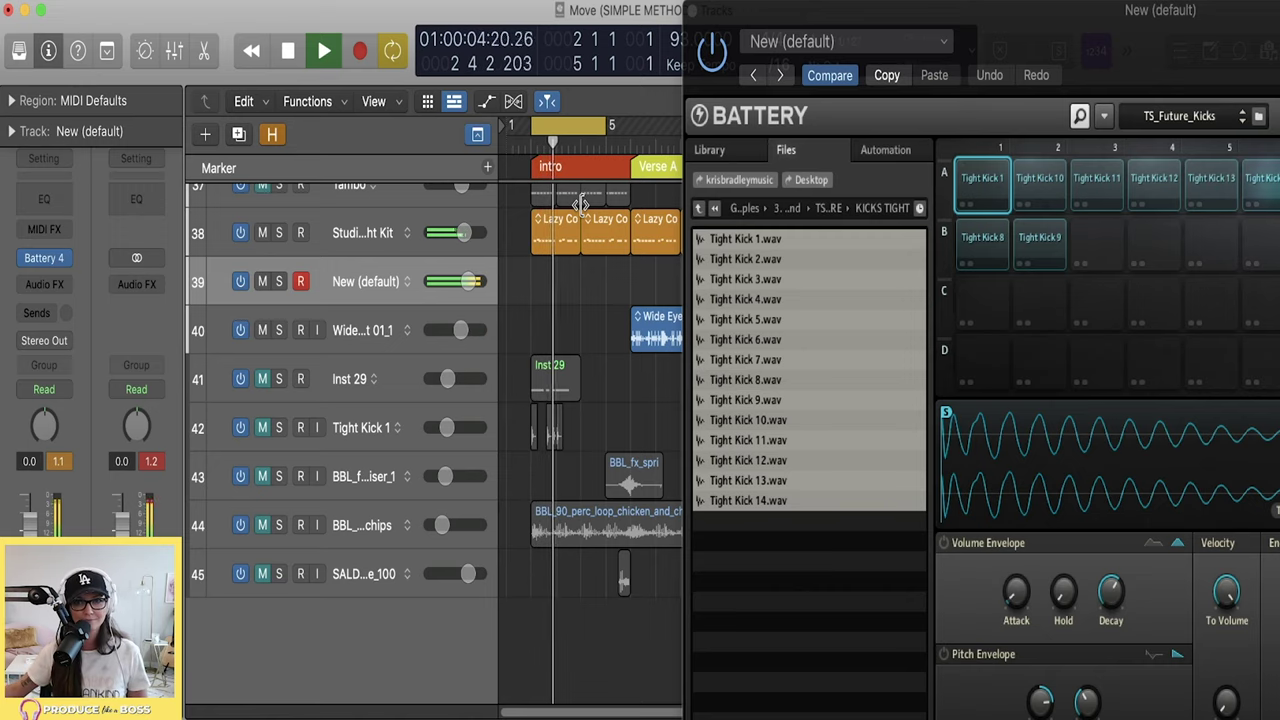
key("space")
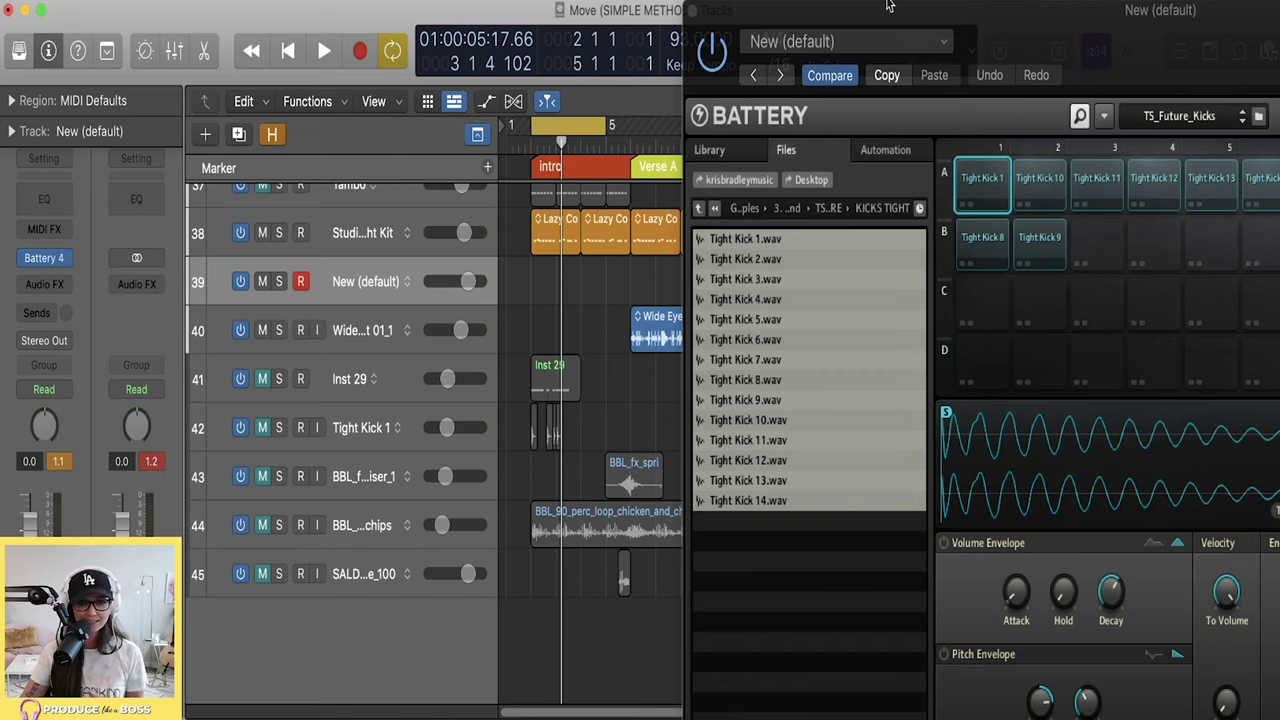
- Load the Hip Hop Kit into Battery and play the cycled intro to try it out
left_click(714, 208)
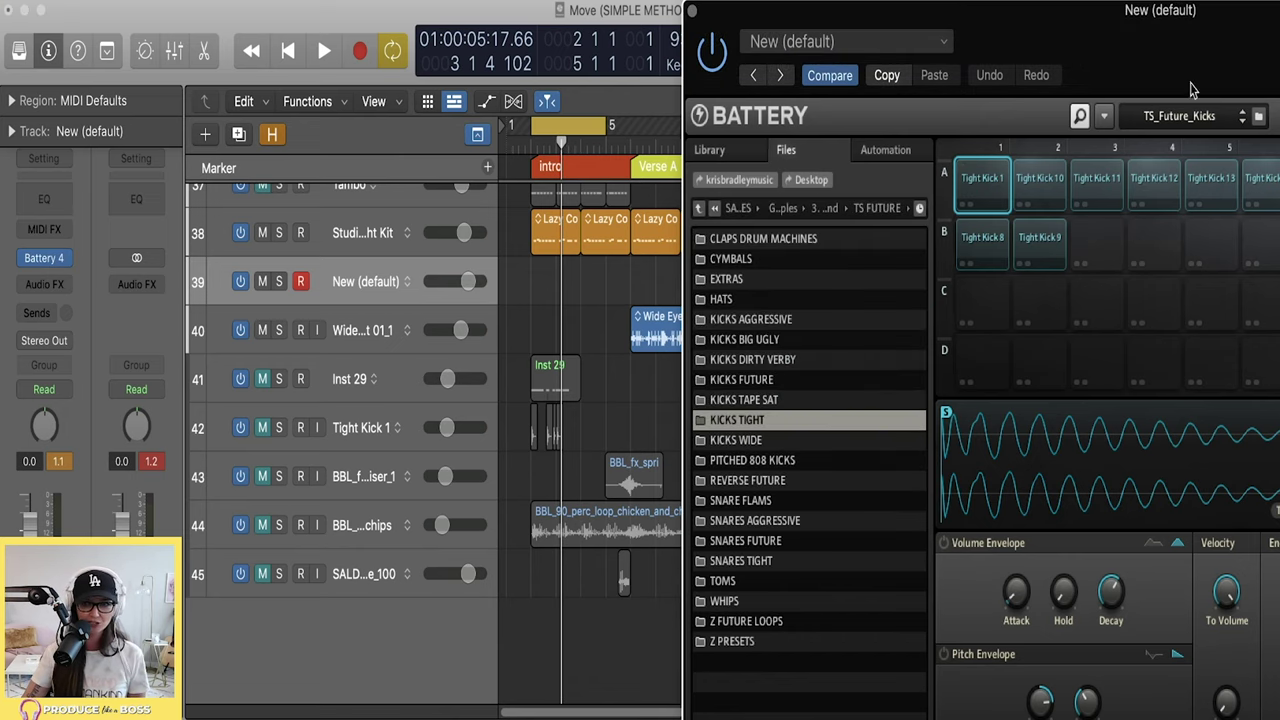
left_click(1103, 117)
mouse_move(1116, 141)
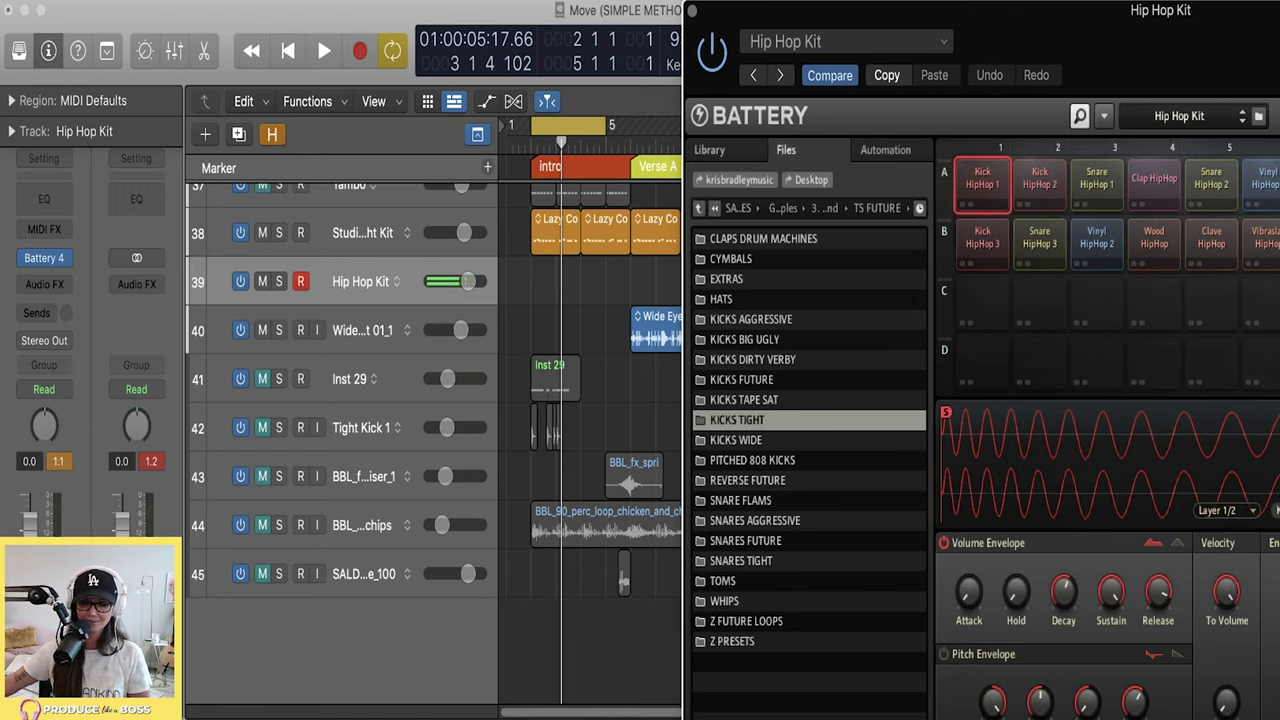
key("space")
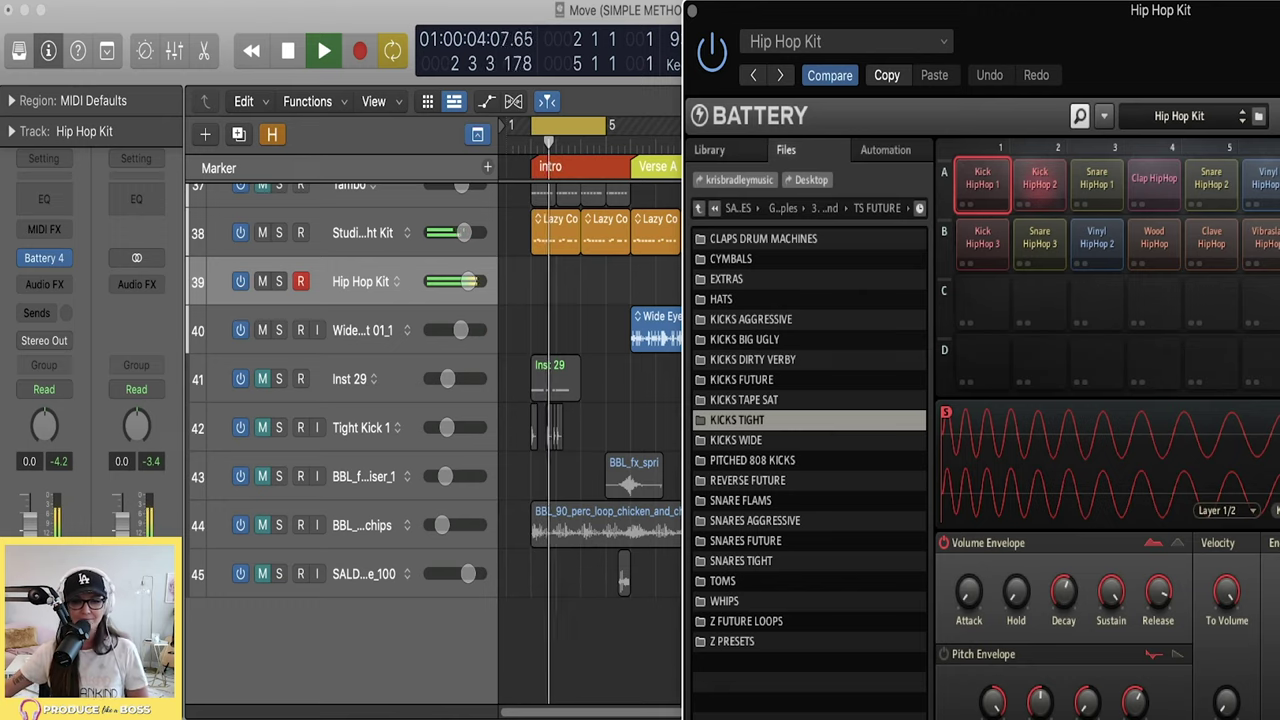
- Stop playback and go up to the Goto Samples folder in the file browser of the new track's empty Battery kit
key("space")
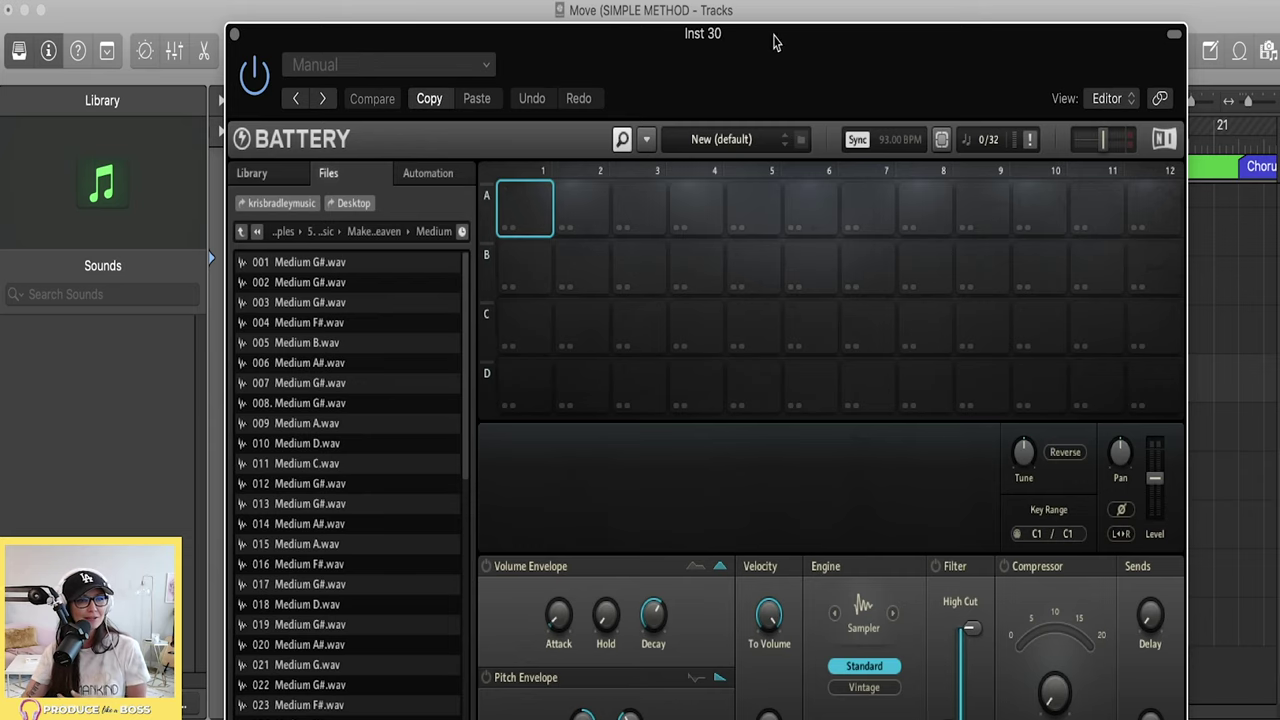
left_click(240, 232)
left_click(240, 232)
left_click(240, 232)
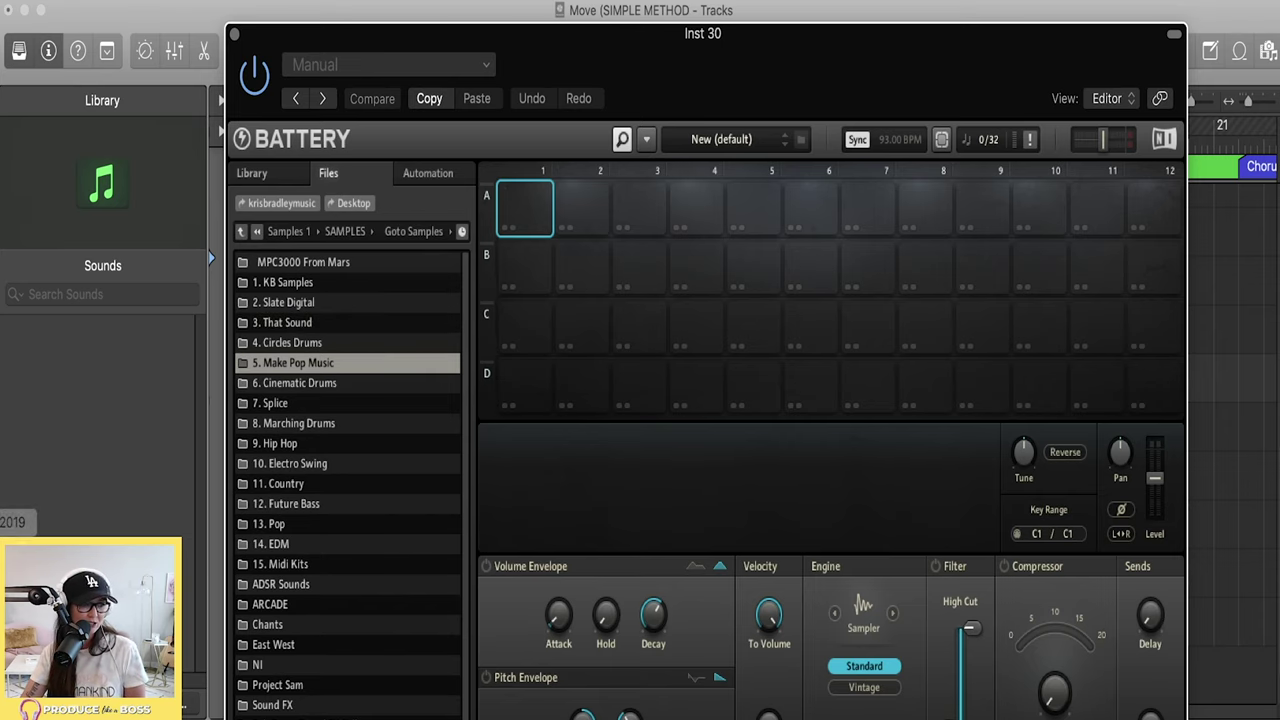
- Switch to Splice, search its drum one-shots for kick without the open tag, and load DECAP_kick_one_shot_face into Battery cell A1
key("super+Tab")
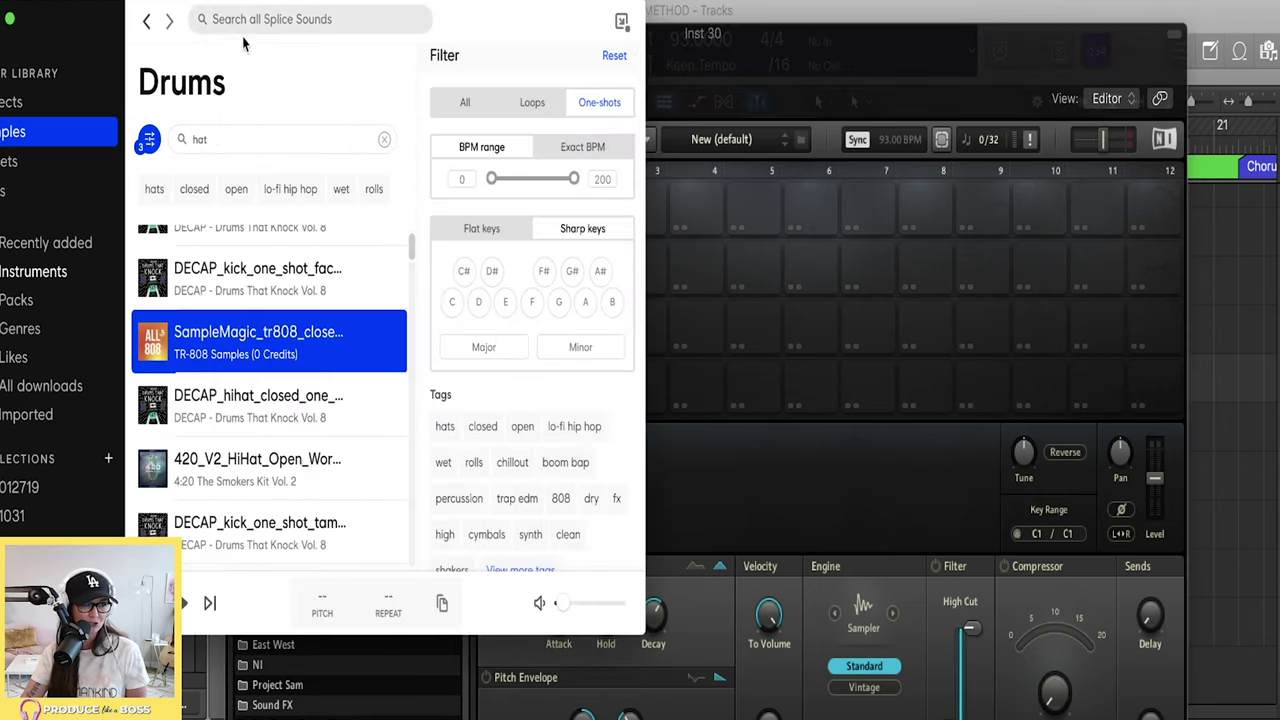
left_click(688, 30)
left_click(230, 192)
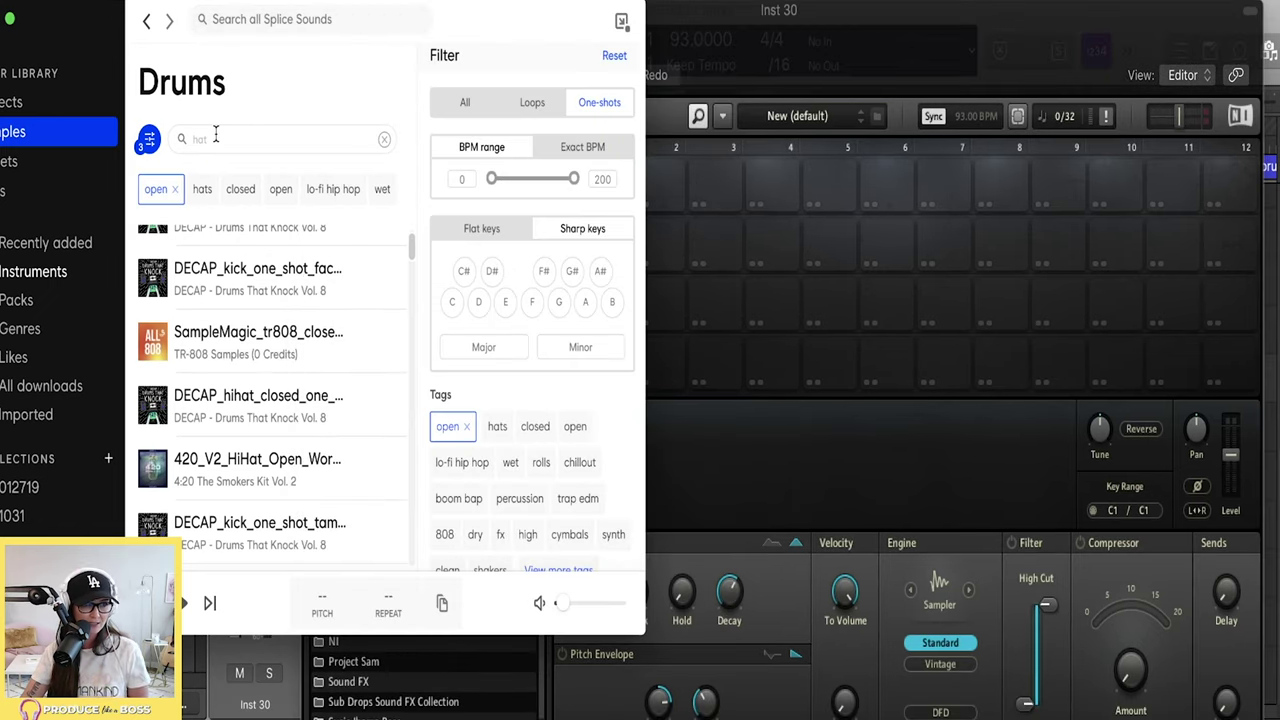
double_click(215, 139)
type("kick")
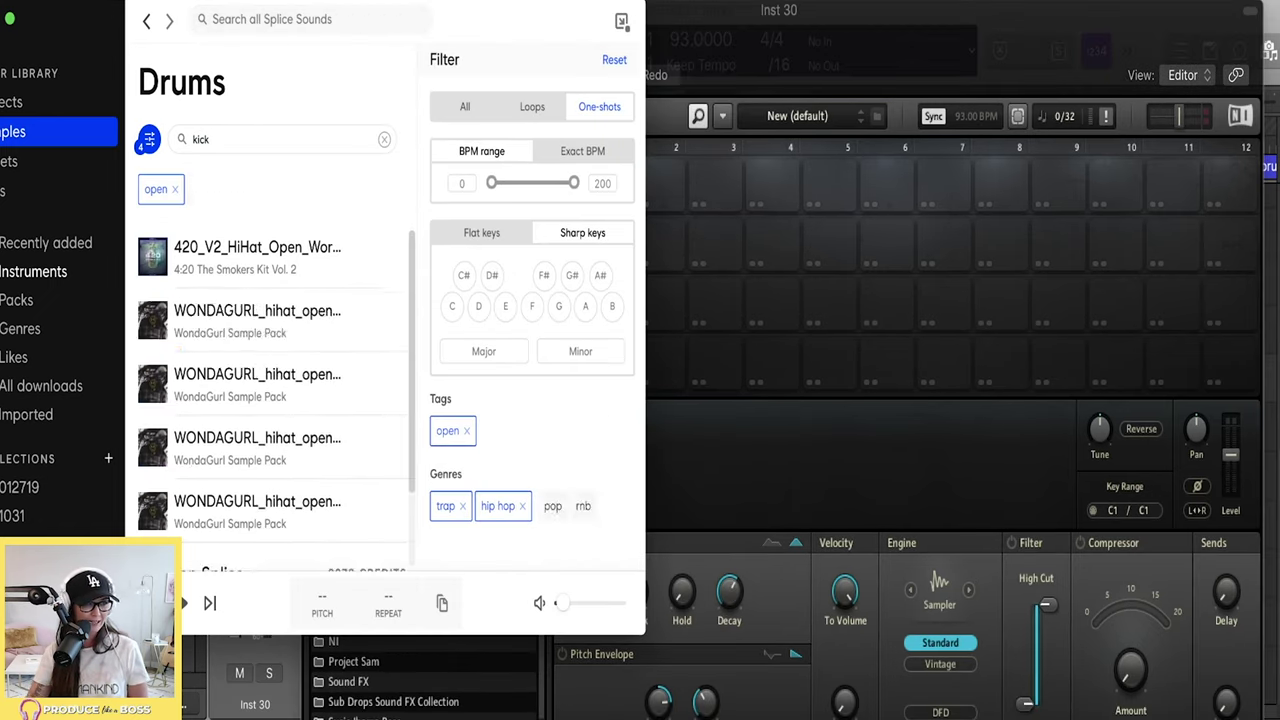
left_click(178, 194)
left_click(181, 195)
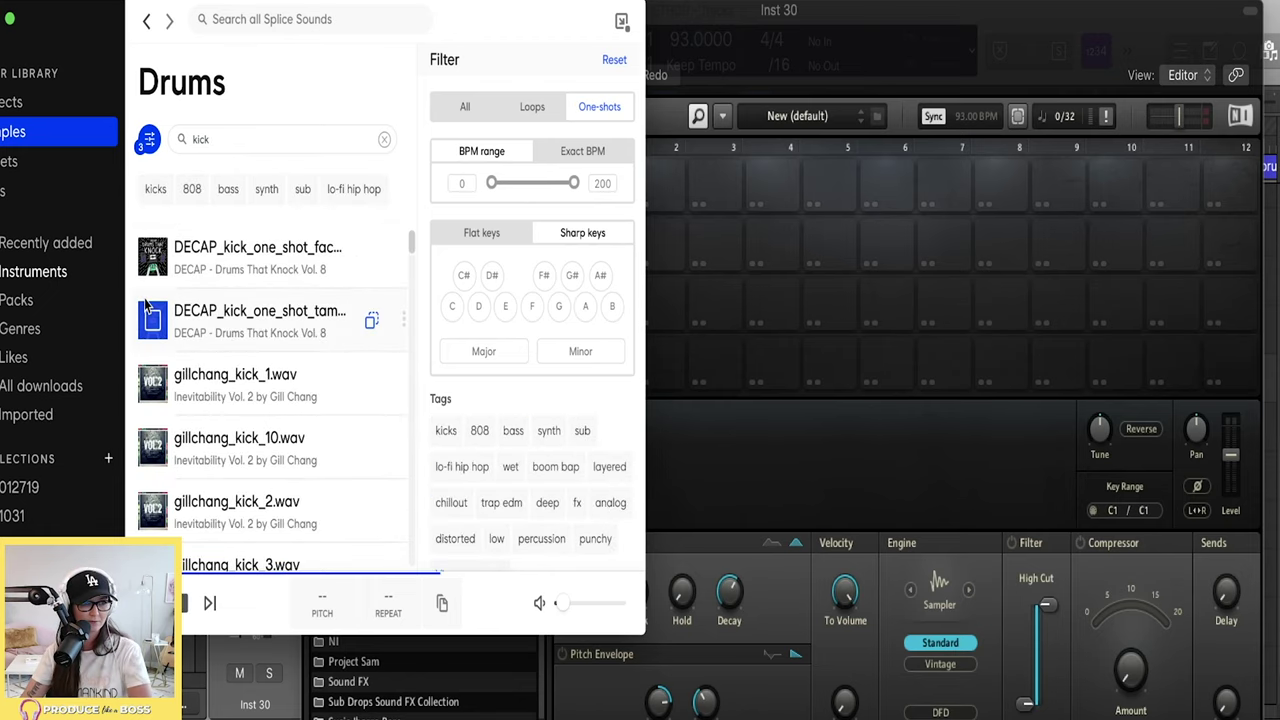
left_click_drag(510, 35, 358, 35)
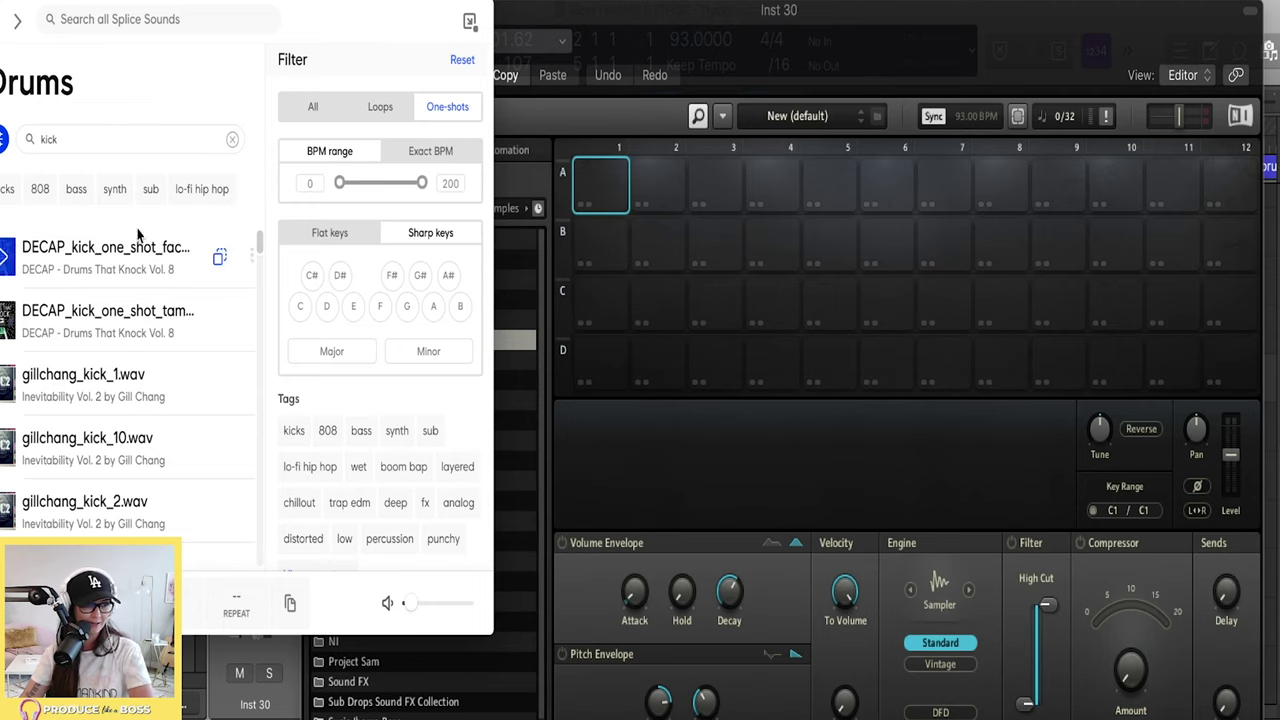
left_click_drag(180, 258, 590, 208)
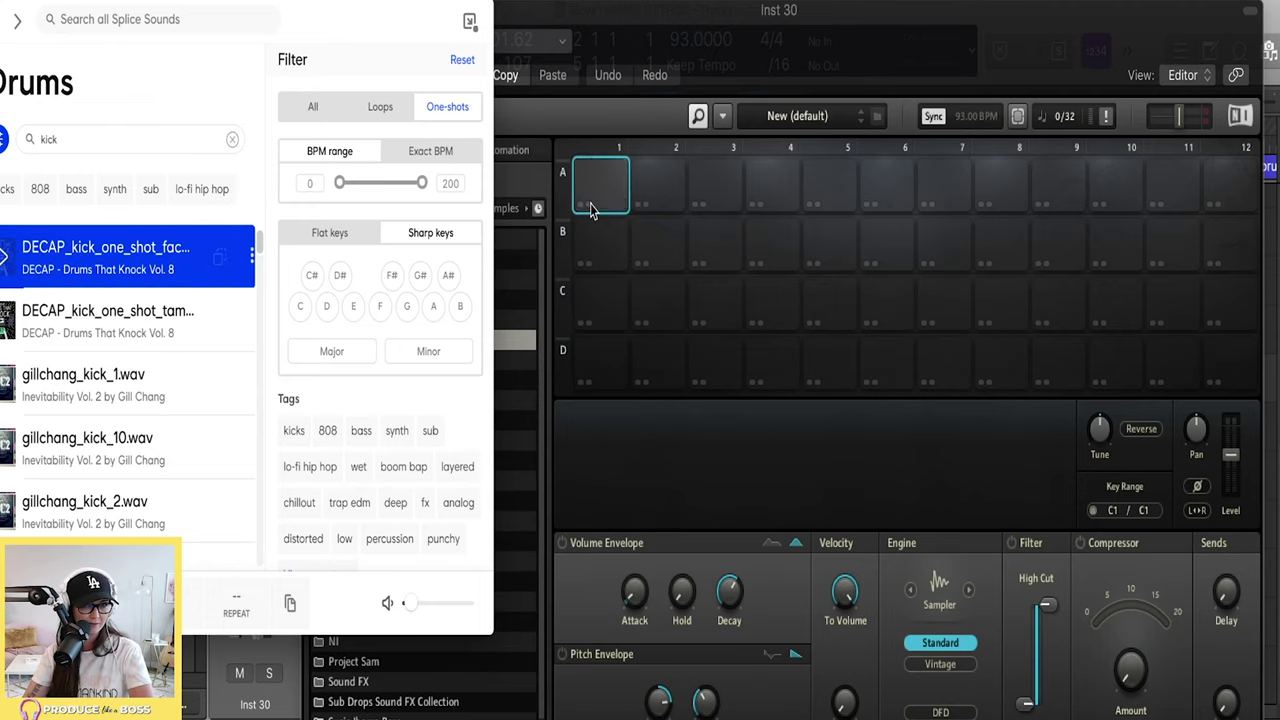
- Search the Splice drum one-shots for snare and load EK_snare_lilrimuseforfills into Battery cell A2
double_click(120, 127)
type("snare")
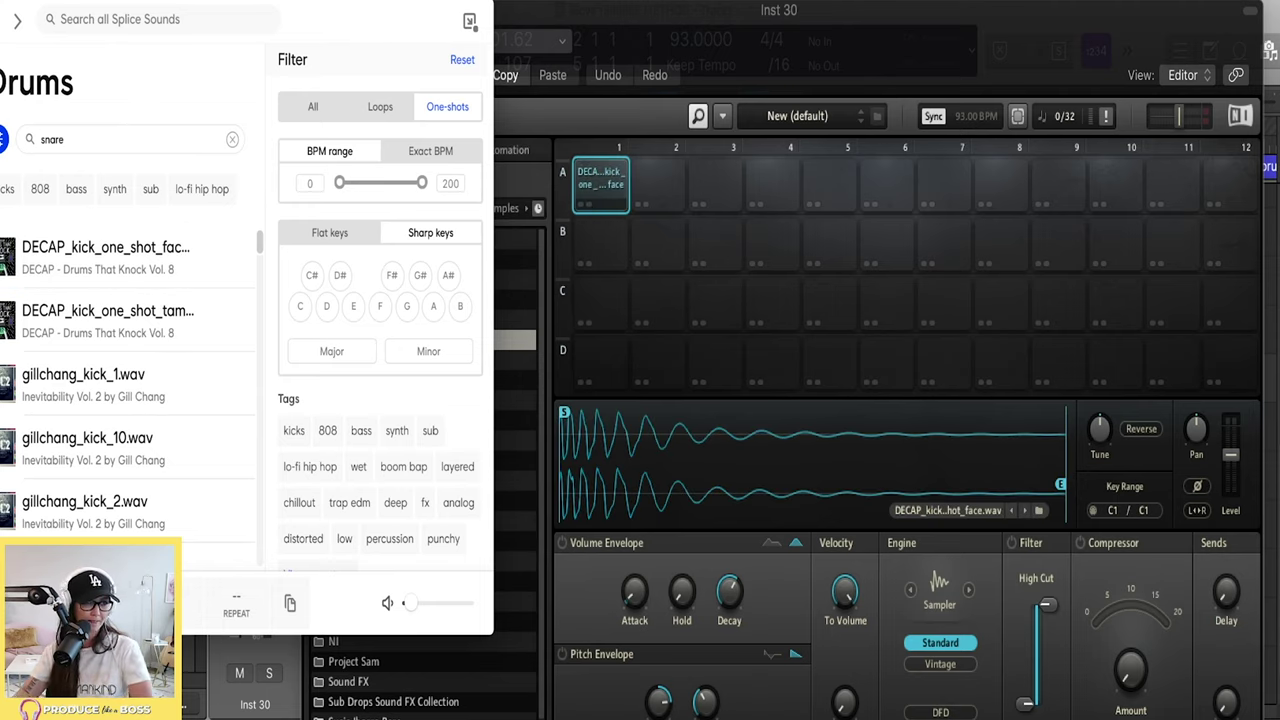
left_click_drag(5, 263, 657, 192)
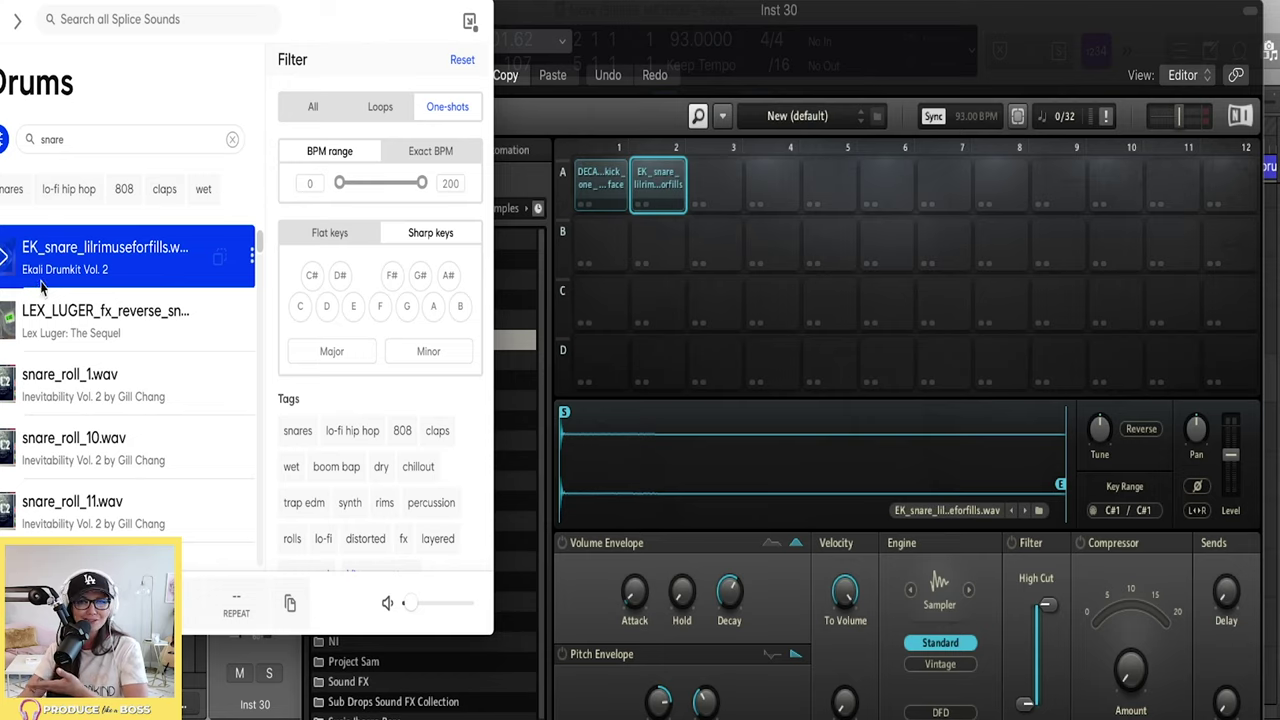
- Search the Splice drum one-shots for hat and load the SampleMagic TR-808 closed hat into Battery cell A3
left_click(102, 127)
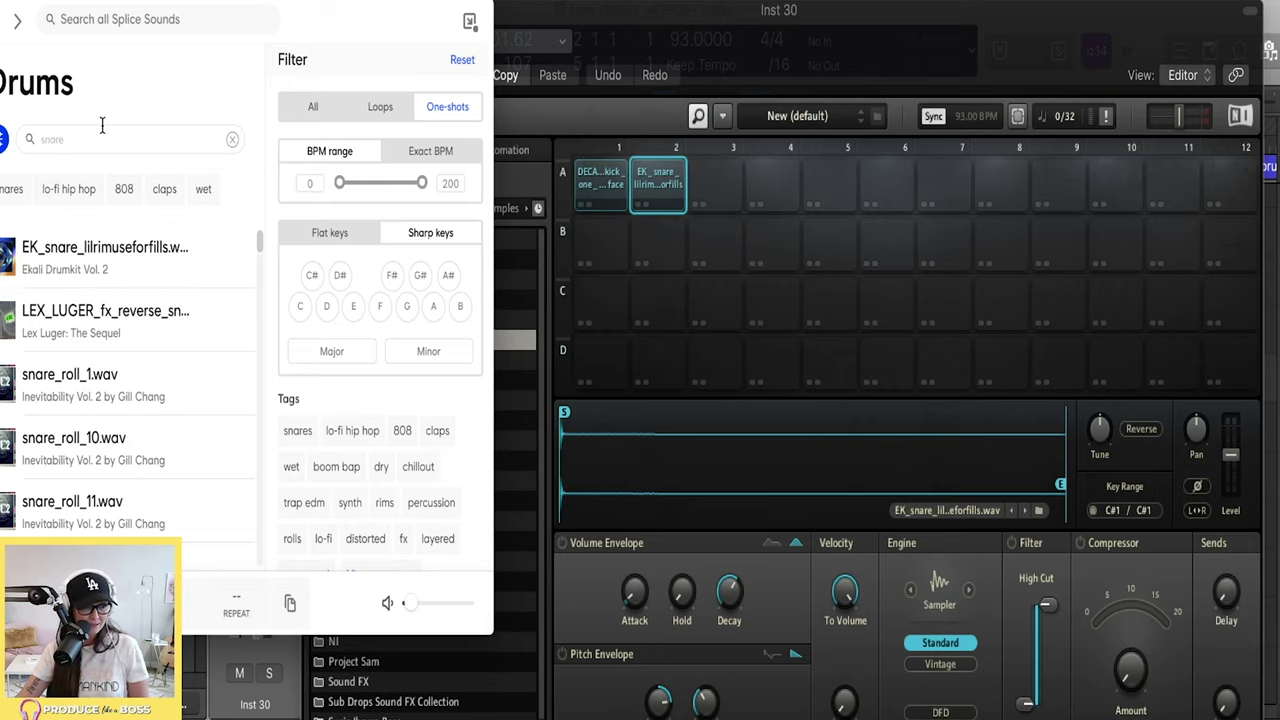
double_click(102, 125)
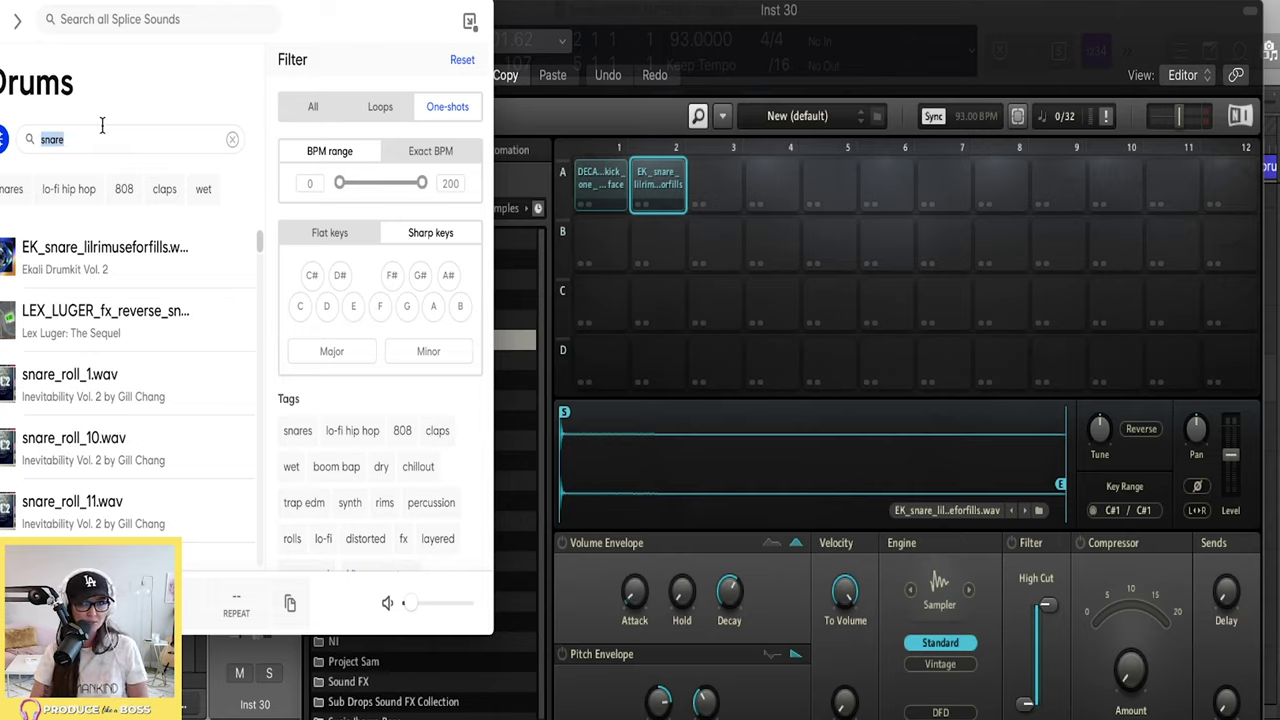
type("hat")
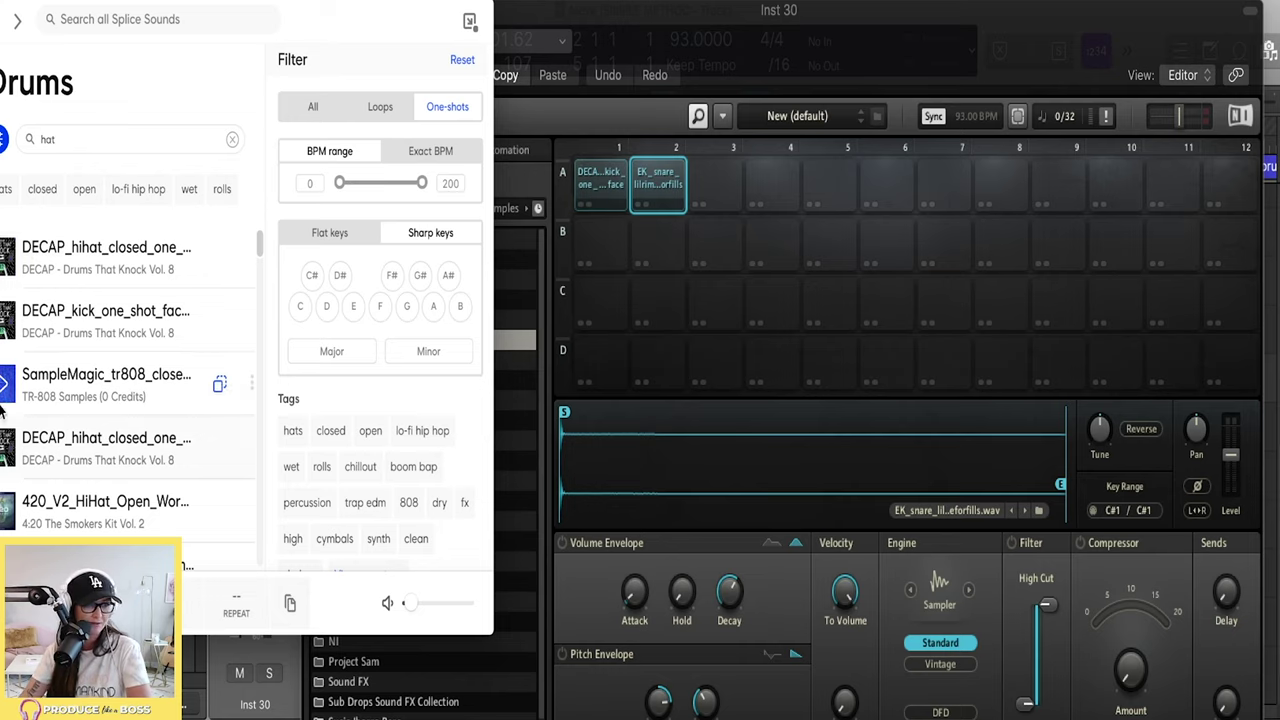
left_click_drag(150, 385, 715, 185)
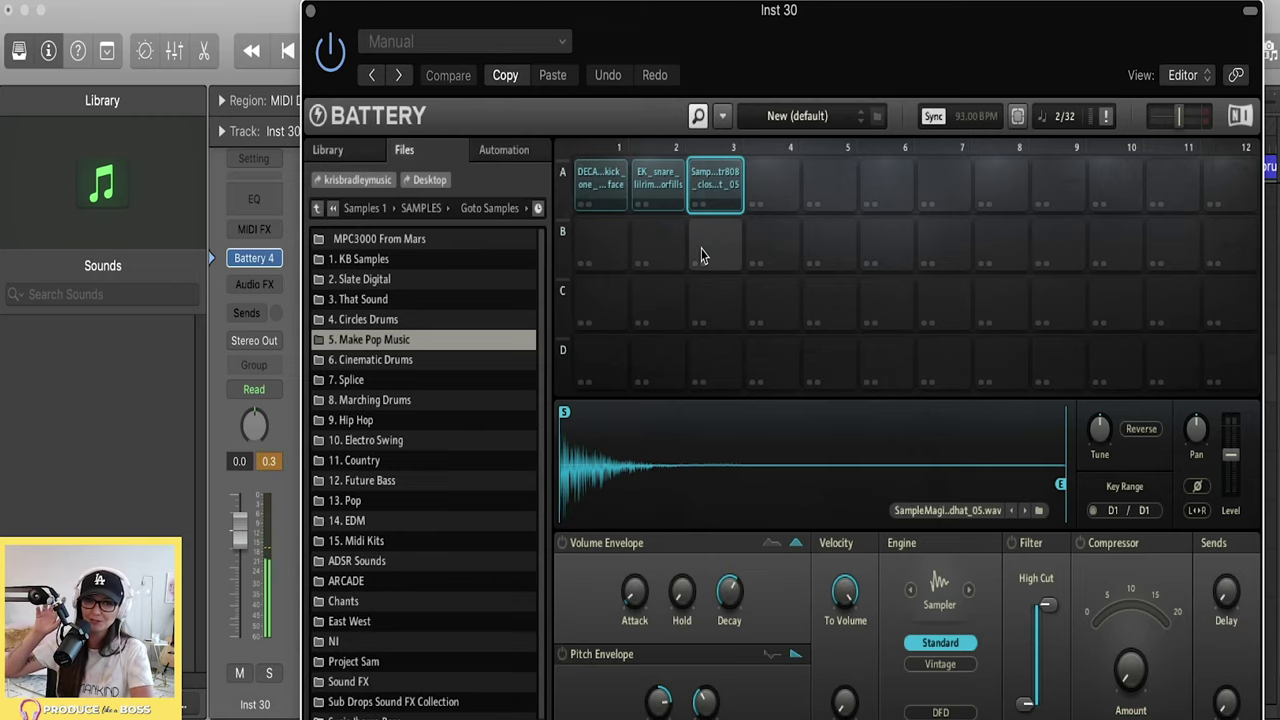
- Make room for the tracks by moving Battery aside and hiding the Library, and record a beat on Inst 30 over the cycled intro
left_click_drag(681, 14, 1051, 14)
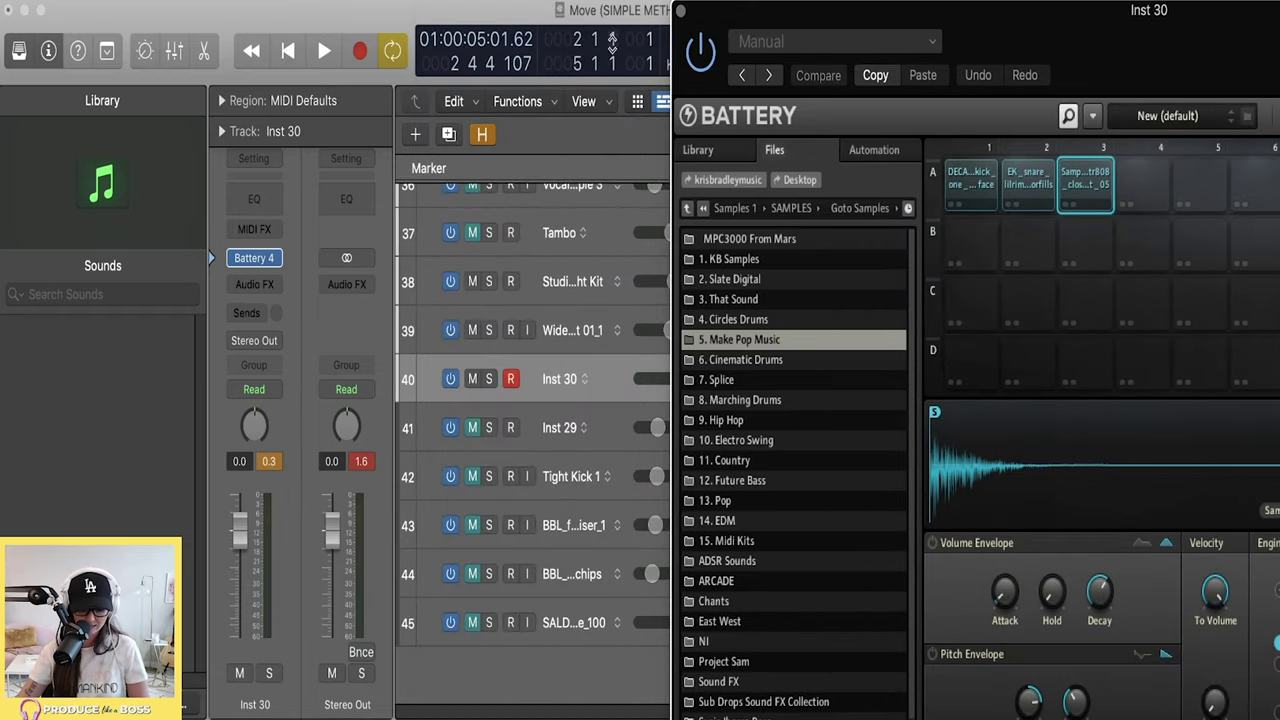
key("y")
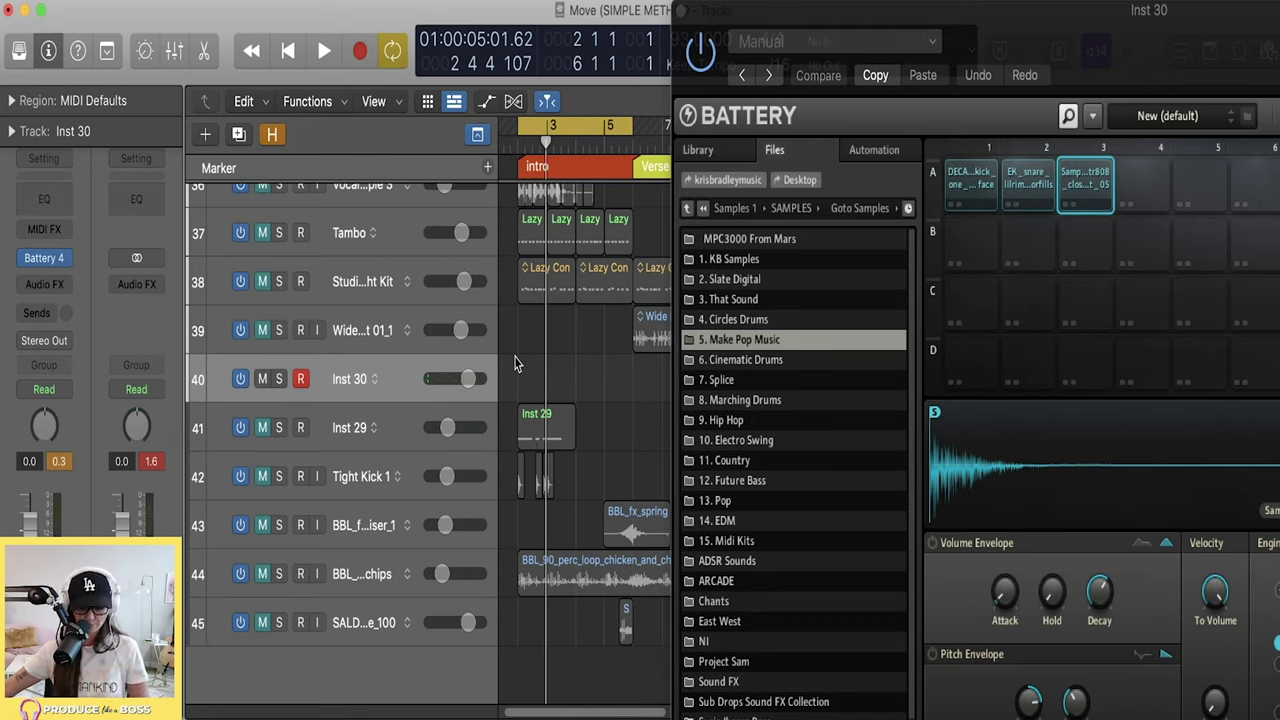
key("Return")
key("space")
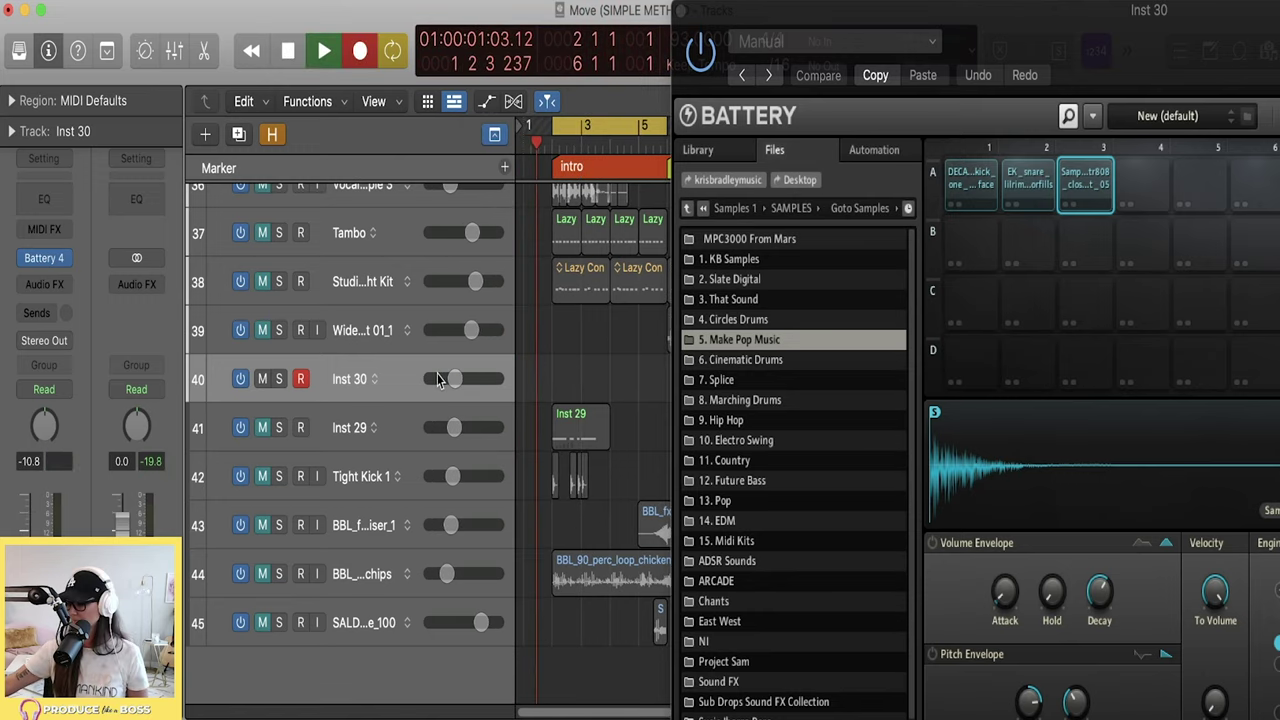
key("r")
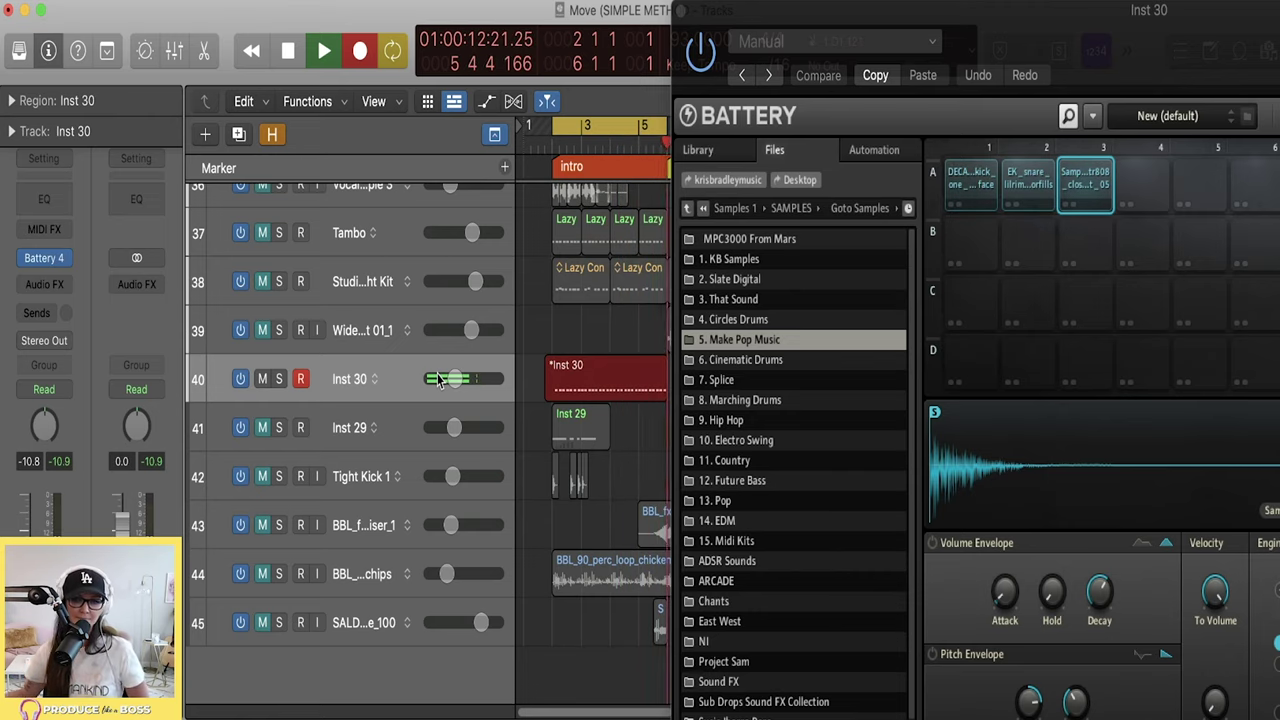
key("space")
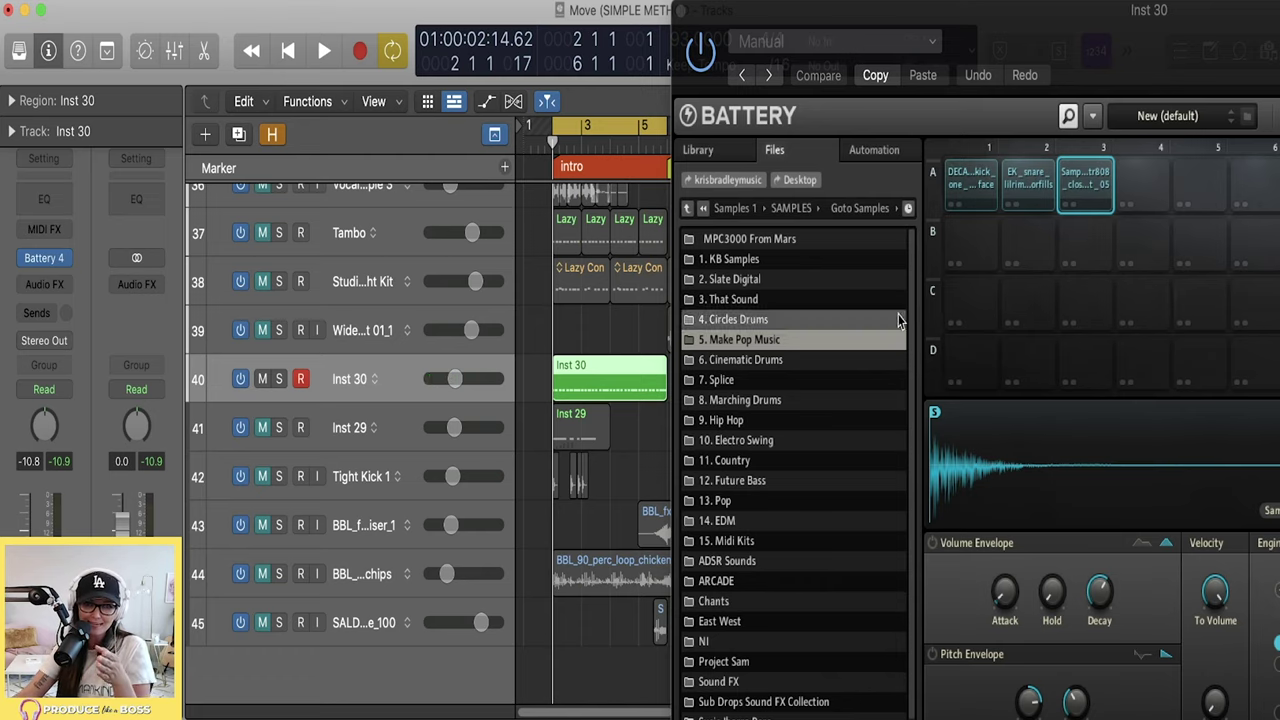
- Close the Battery window and play back the recorded Inst 30 region over the cycled intro
left_click(605, 332)
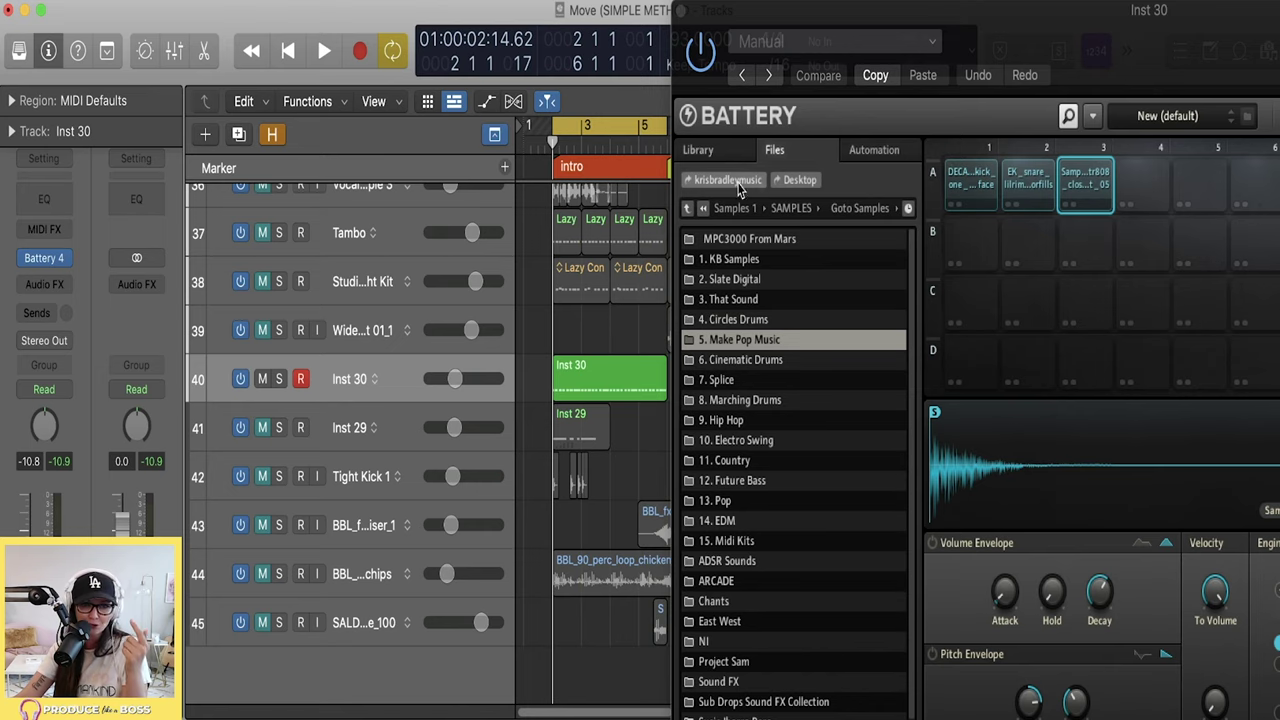
left_click(684, 8)
left_click(605, 398)
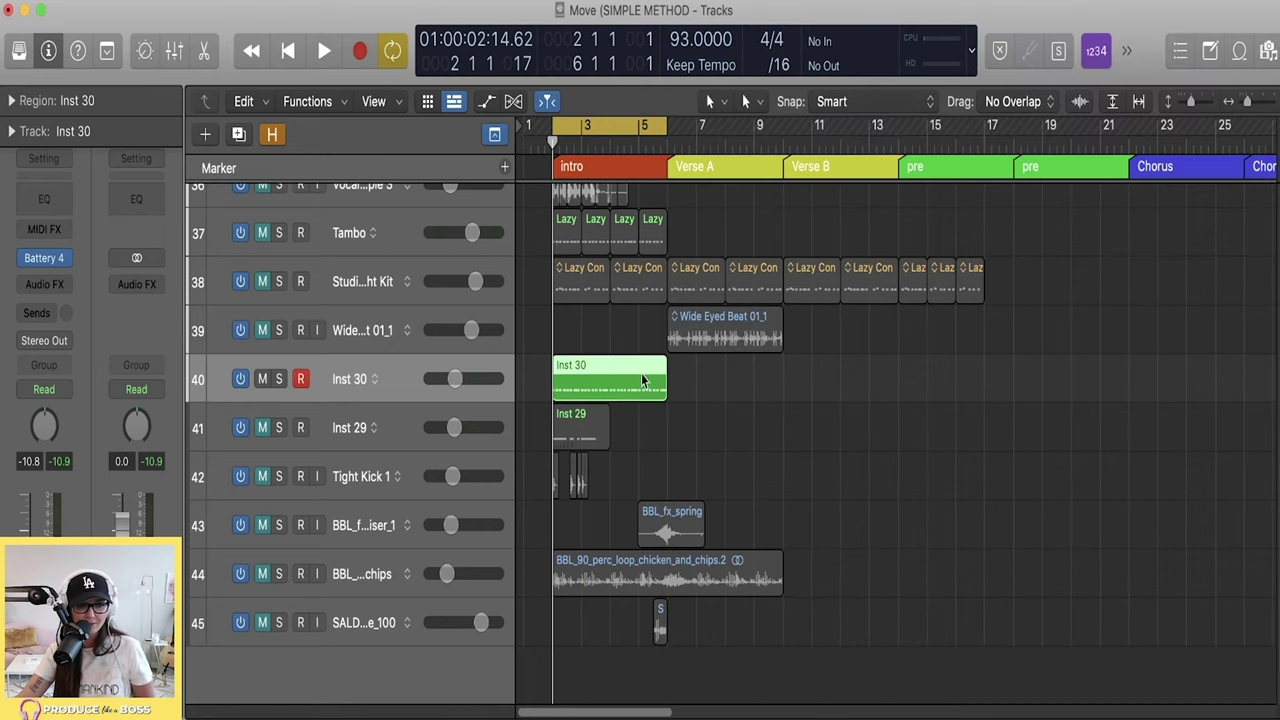
key("space")
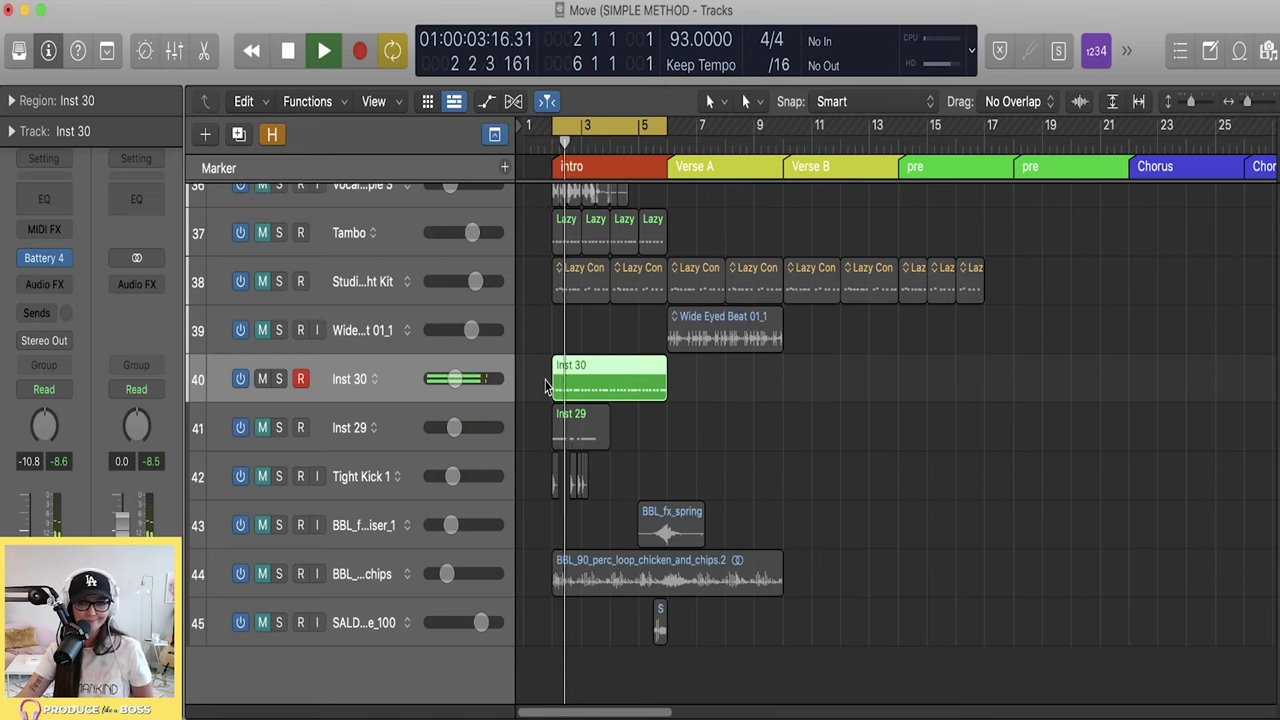
key("super+Down")
key("space")
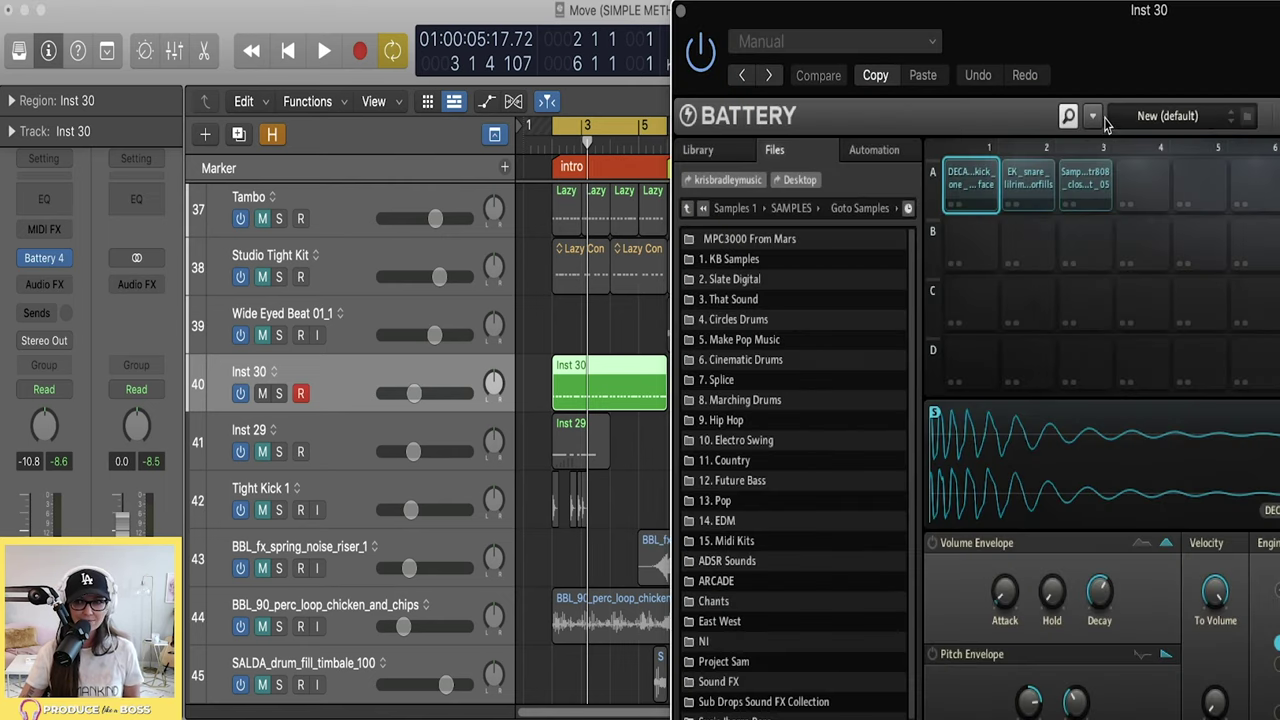
- Save the Battery kit as Hip Hop #1 in the Documents folder with the Patch + Samples option
left_click(1093, 116)
mouse_move(1112, 148)
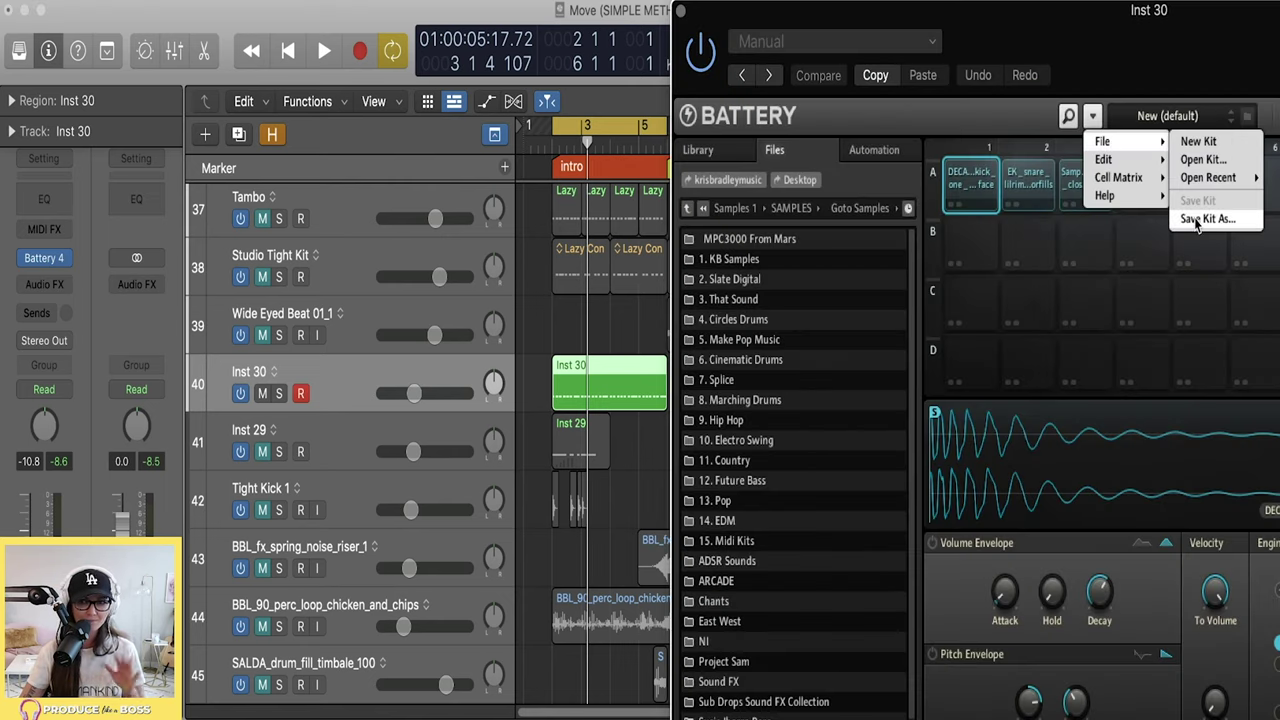
left_click(1196, 220)
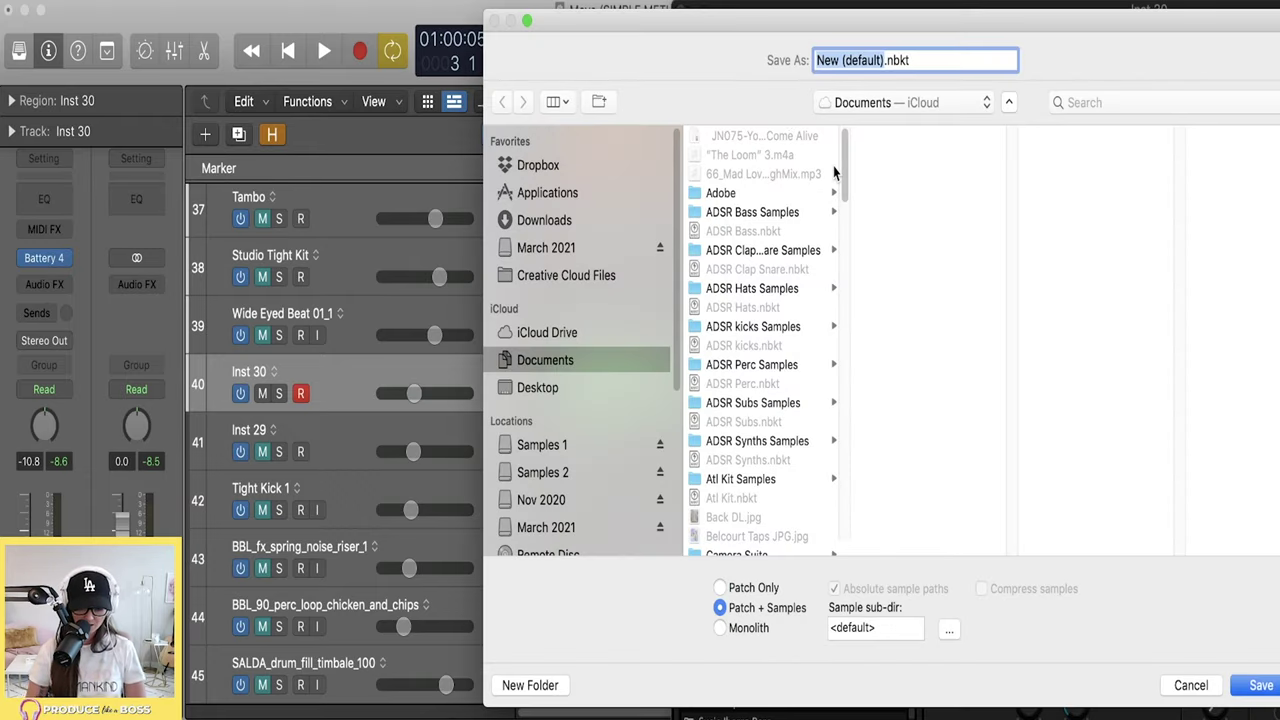
type("Hip Hop")
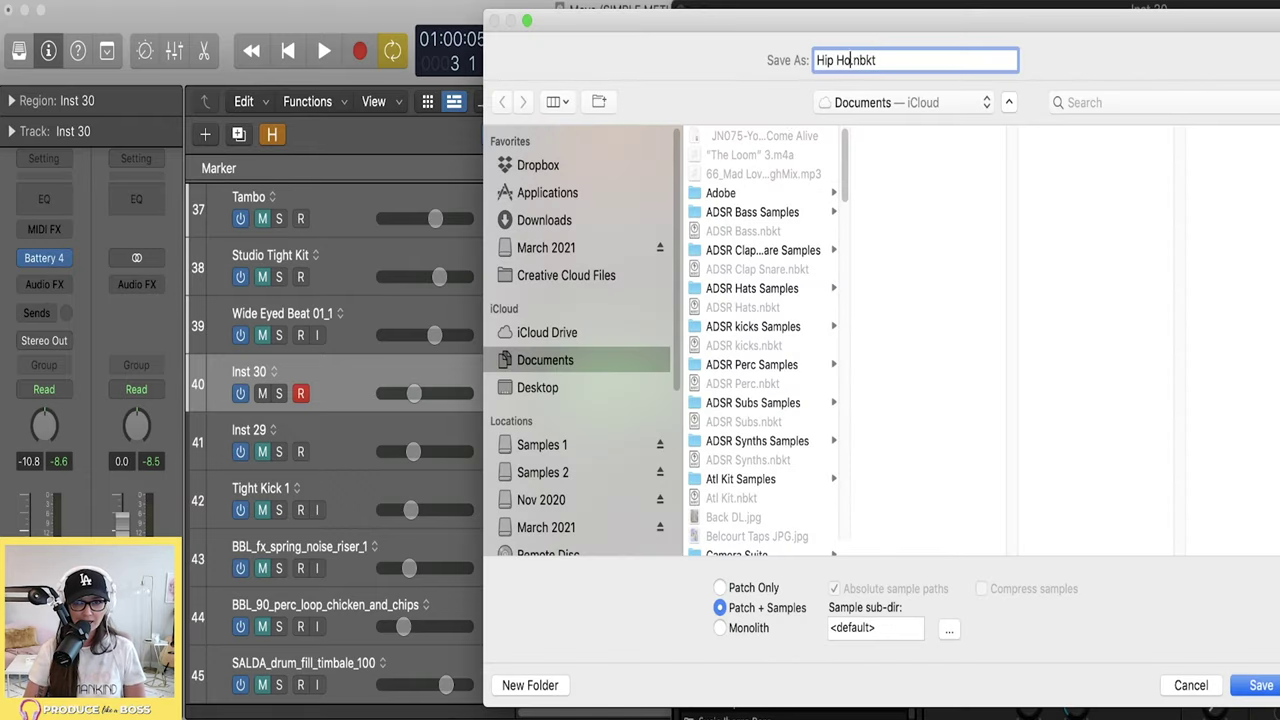
type(" #1")
key("Return")
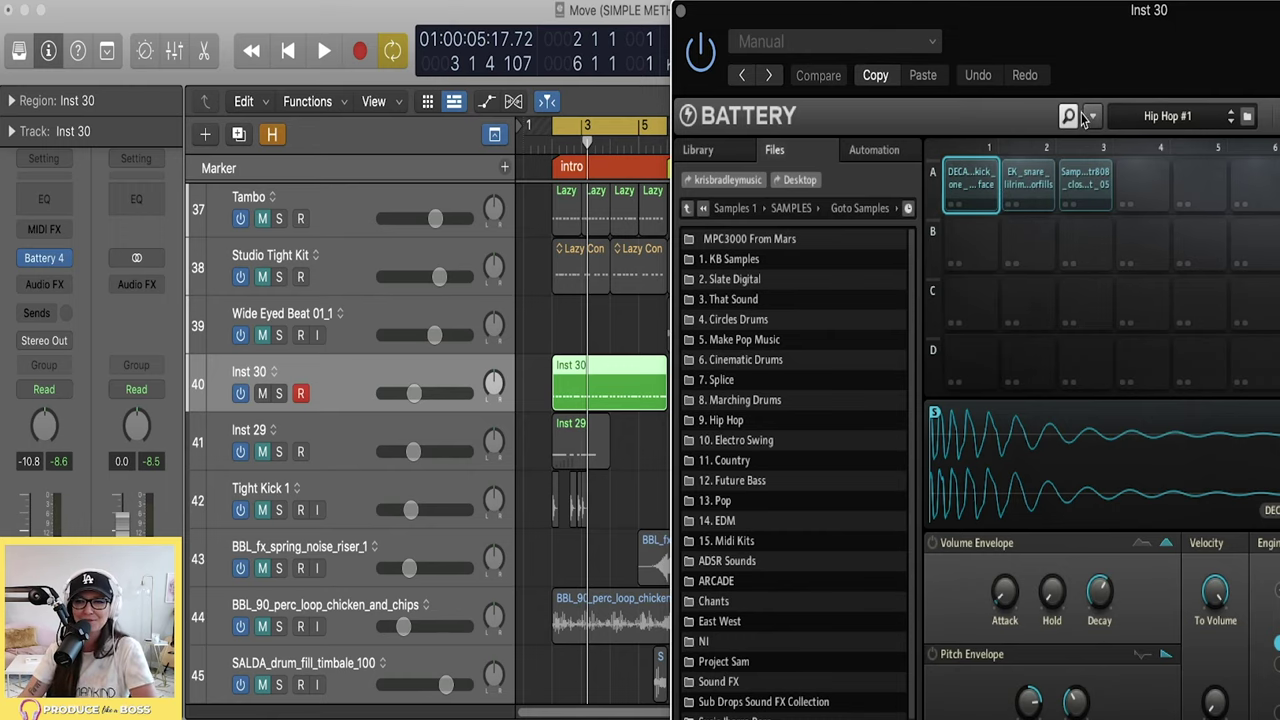
left_click(1092, 116)
mouse_move(1110, 141)
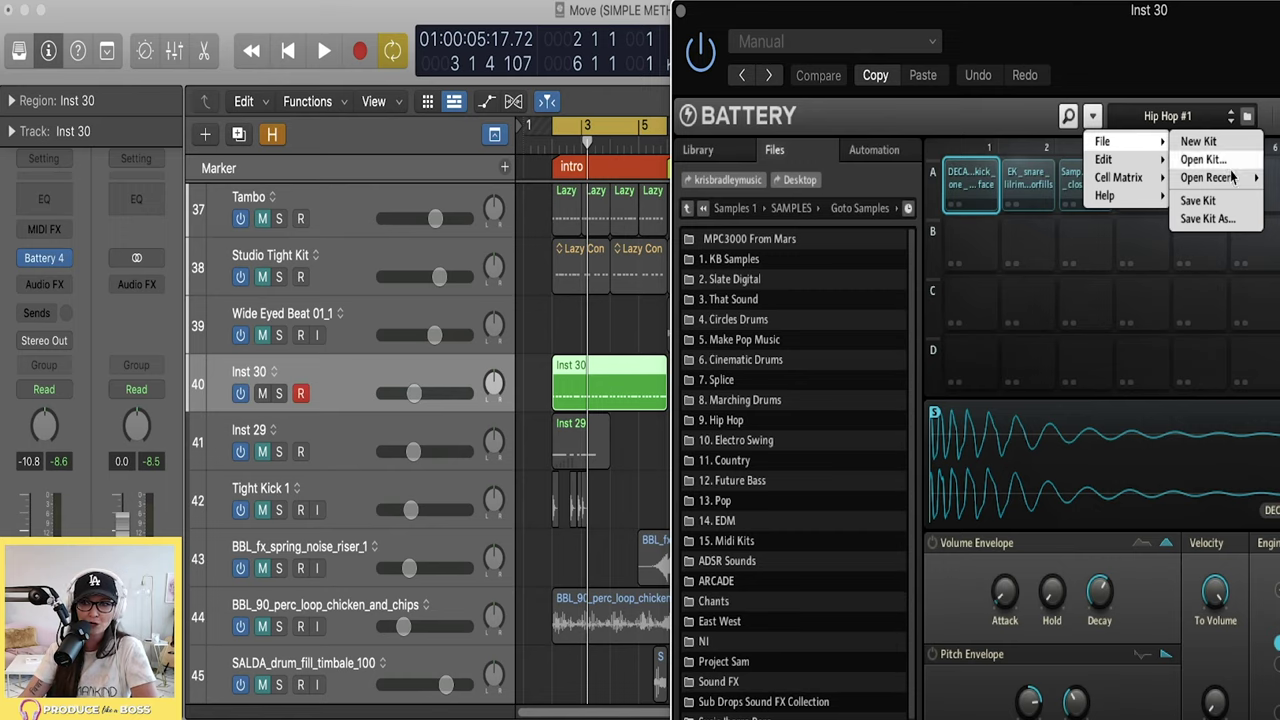
mouse_move(1229, 178)
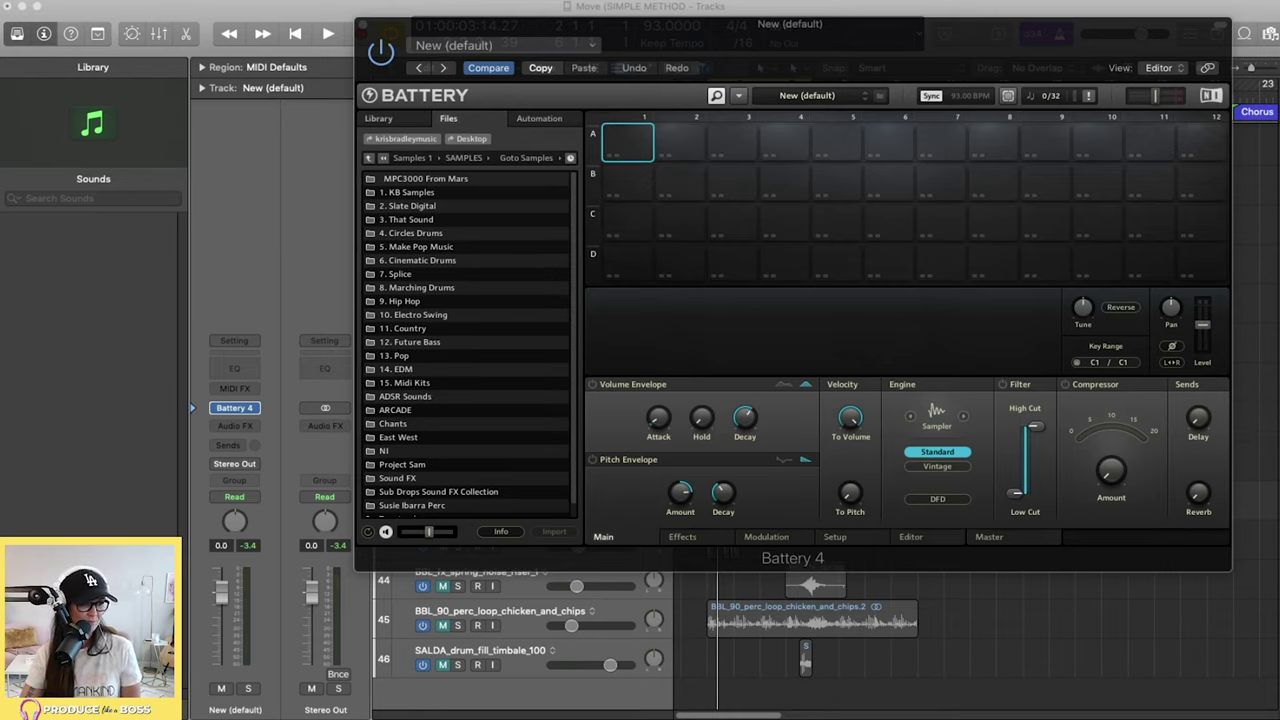
- Bring in the BBL_vocal_huawai_Dm sample from Splice to cell A1 of the empty Battery kit and audition it
key("super+Tab")
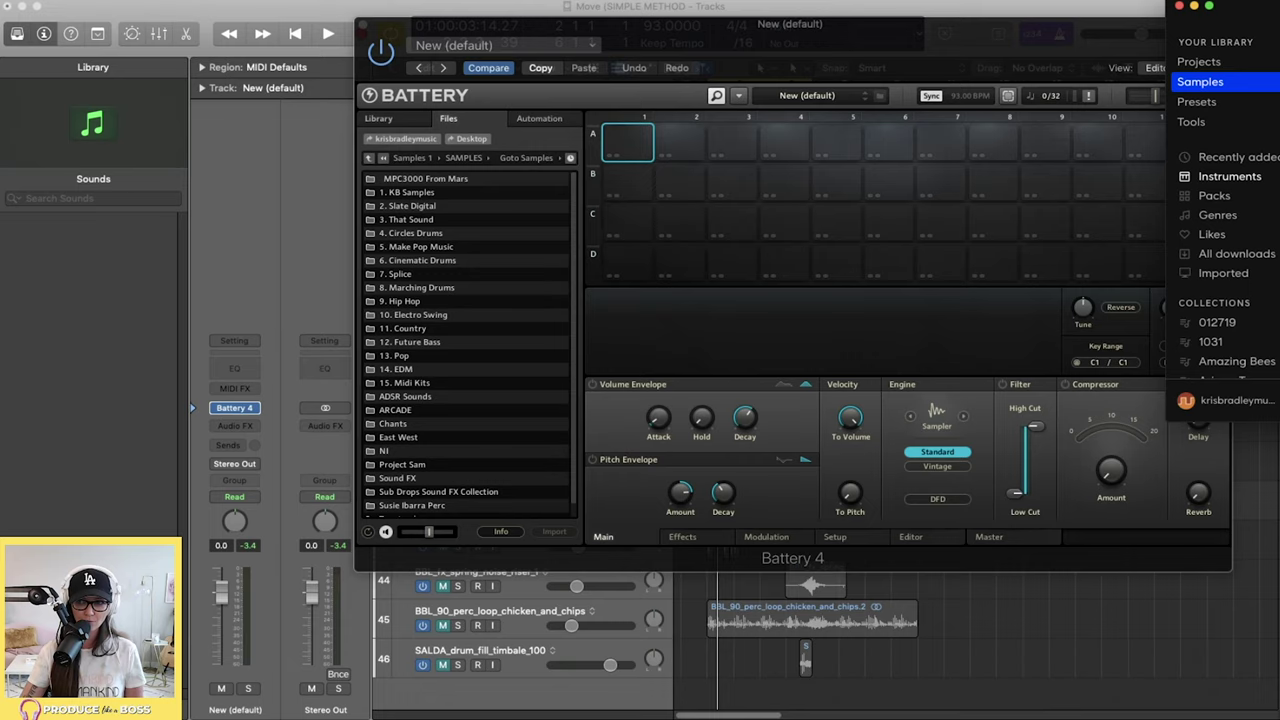
left_click_drag(1190, 190, 627, 145)
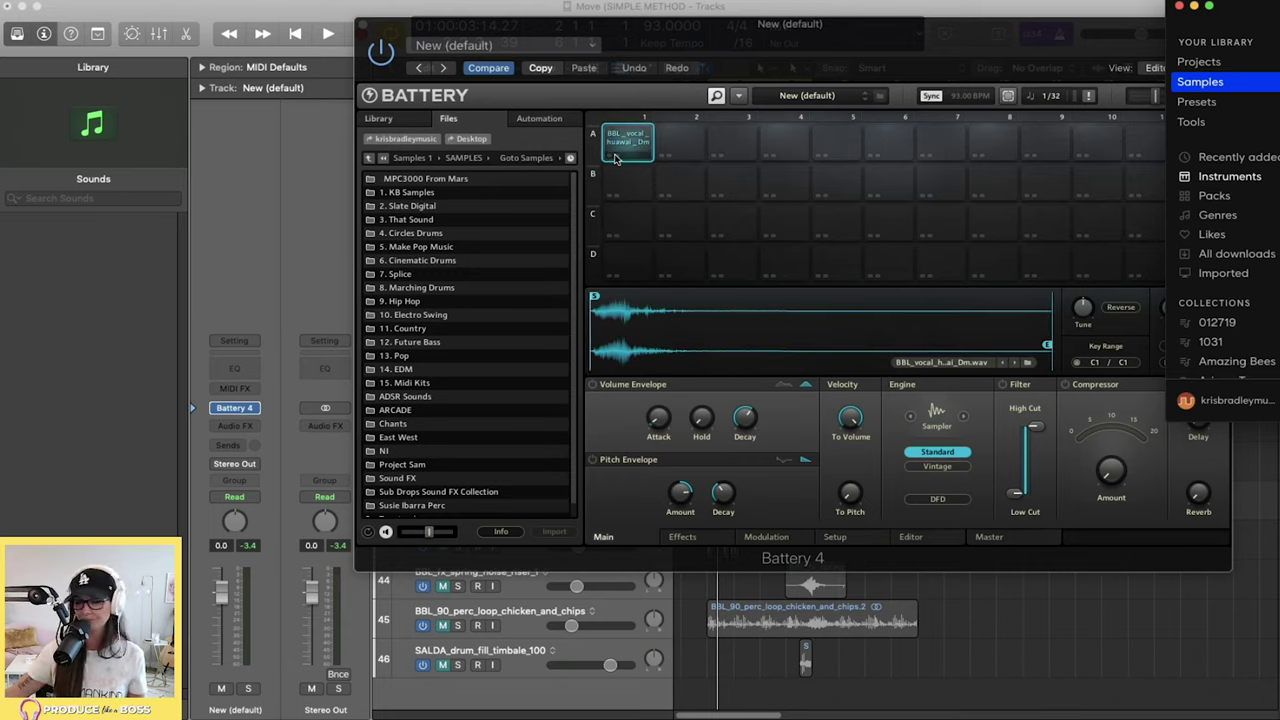
left_click(615, 158)
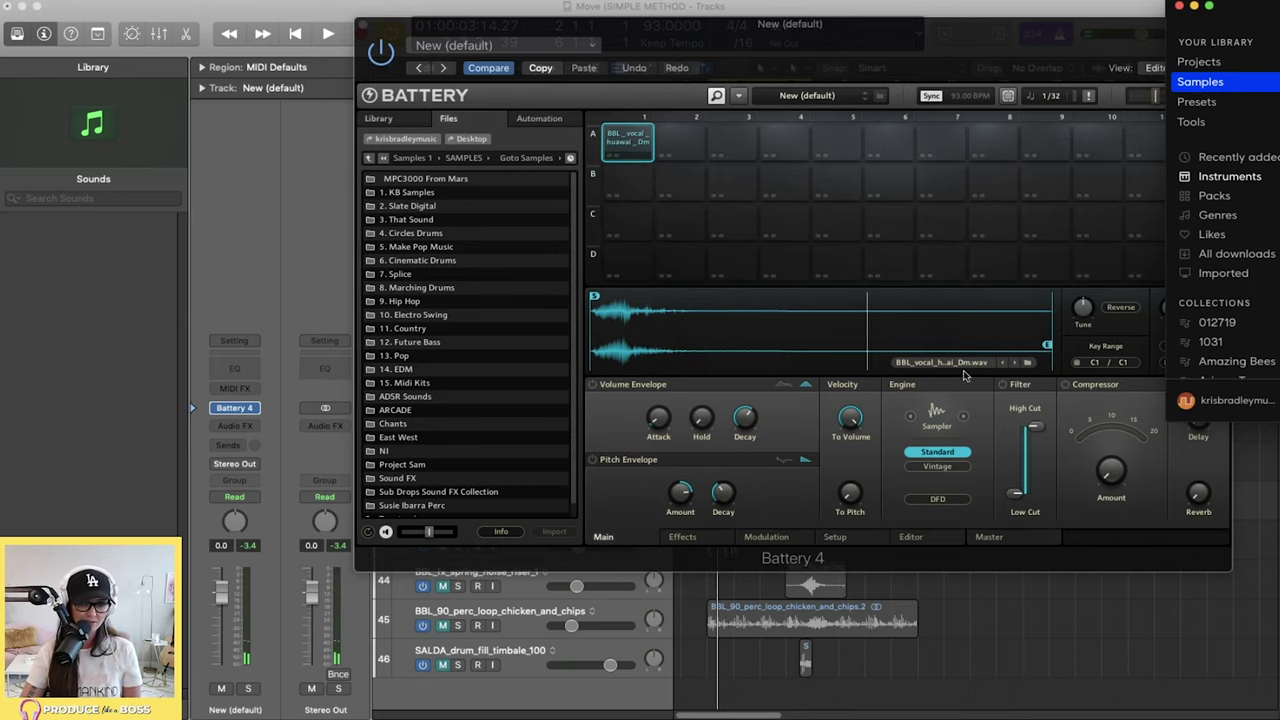
- Shape the vocal sample's volume envelope by raising its hold and setting the decay to about 5.5 s
left_click(745, 420)
left_click_drag(745, 420, 660, 430)
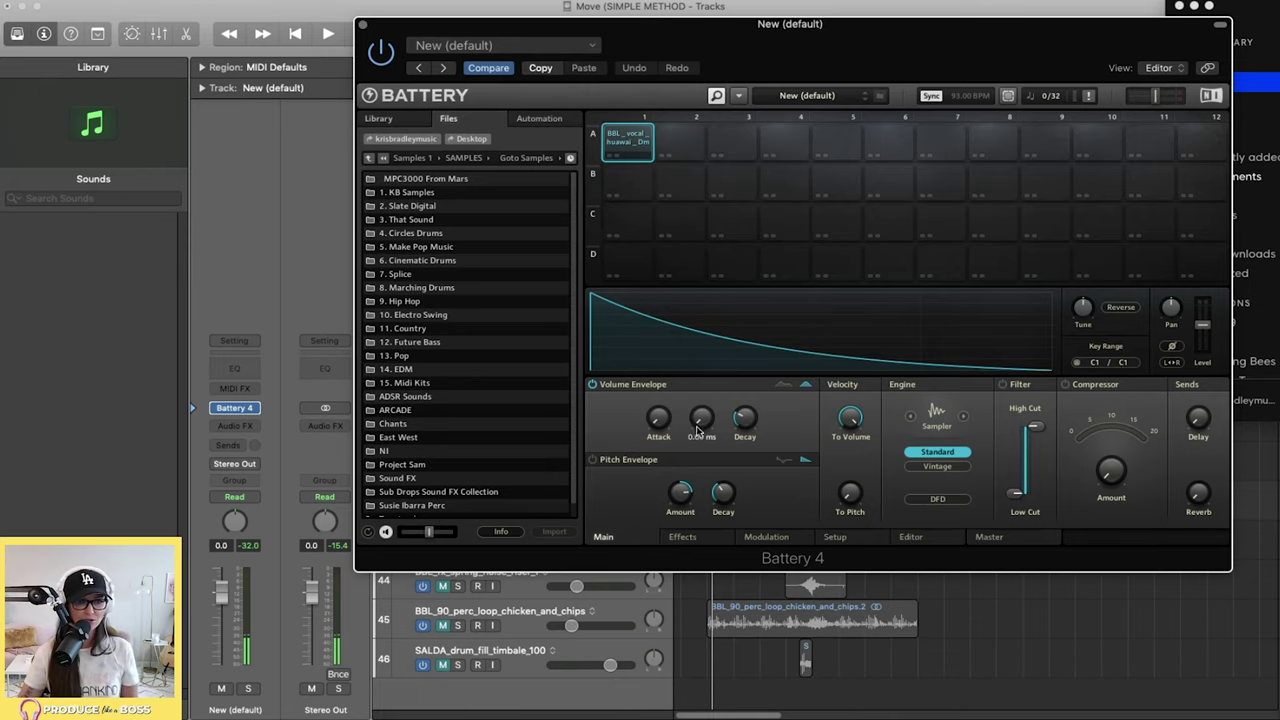
left_click_drag(698, 430, 703, 420)
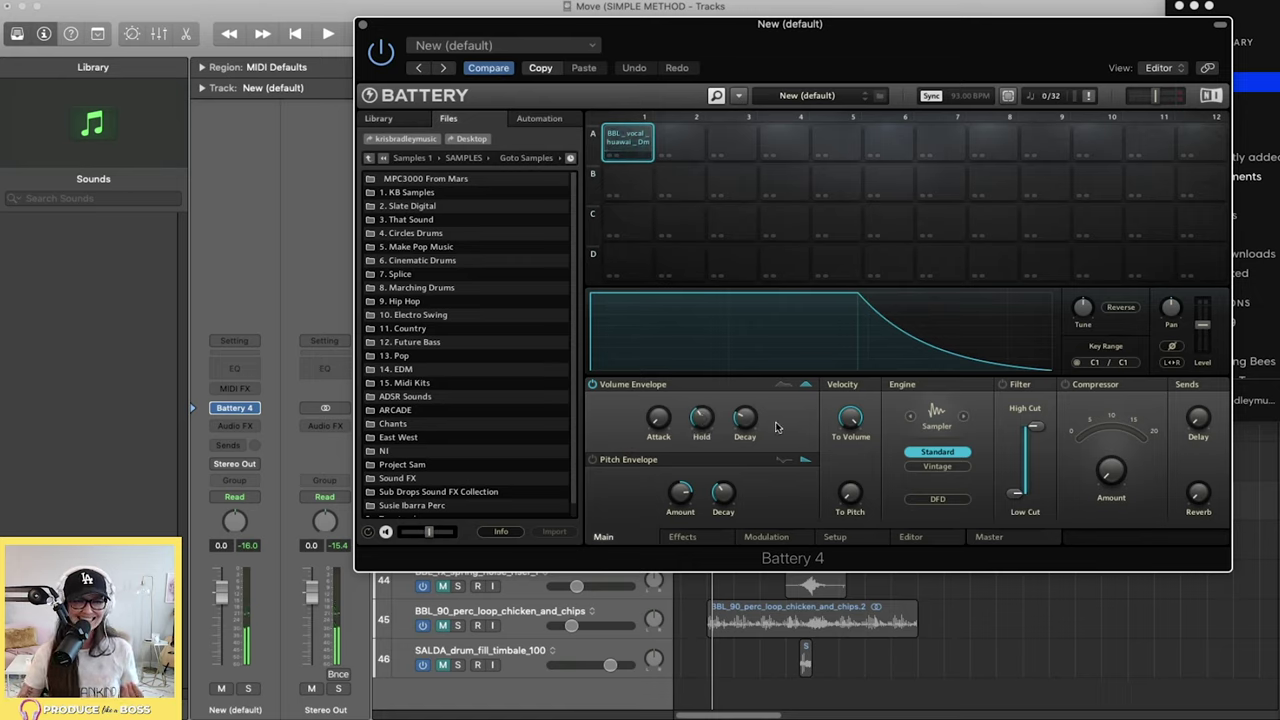
mouse_move(745, 425)
left_mouse_down()
mouse_move(745, 396)
mouse_move(748, 425)
left_mouse_up()
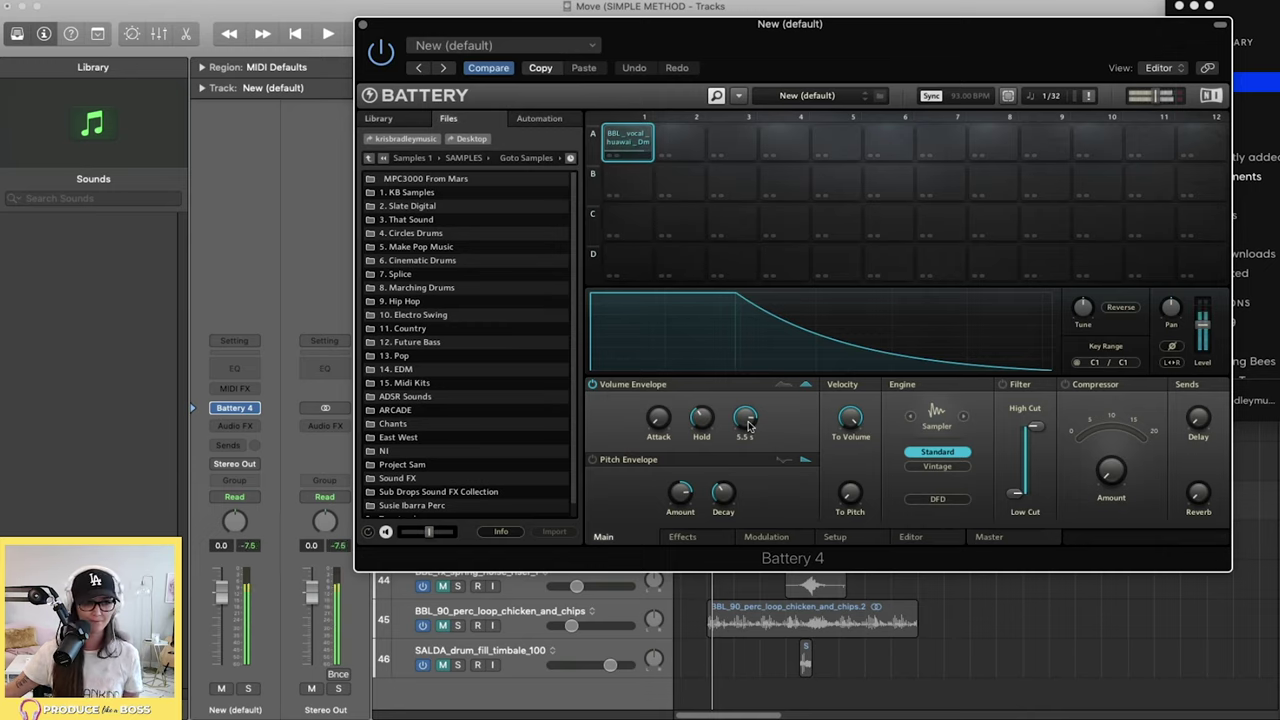
- Lengthen the attack of the vocal sample's volume envelope and set its velocity-to-volume amount to 24.0 %
left_click_drag(658, 420, 662, 420)
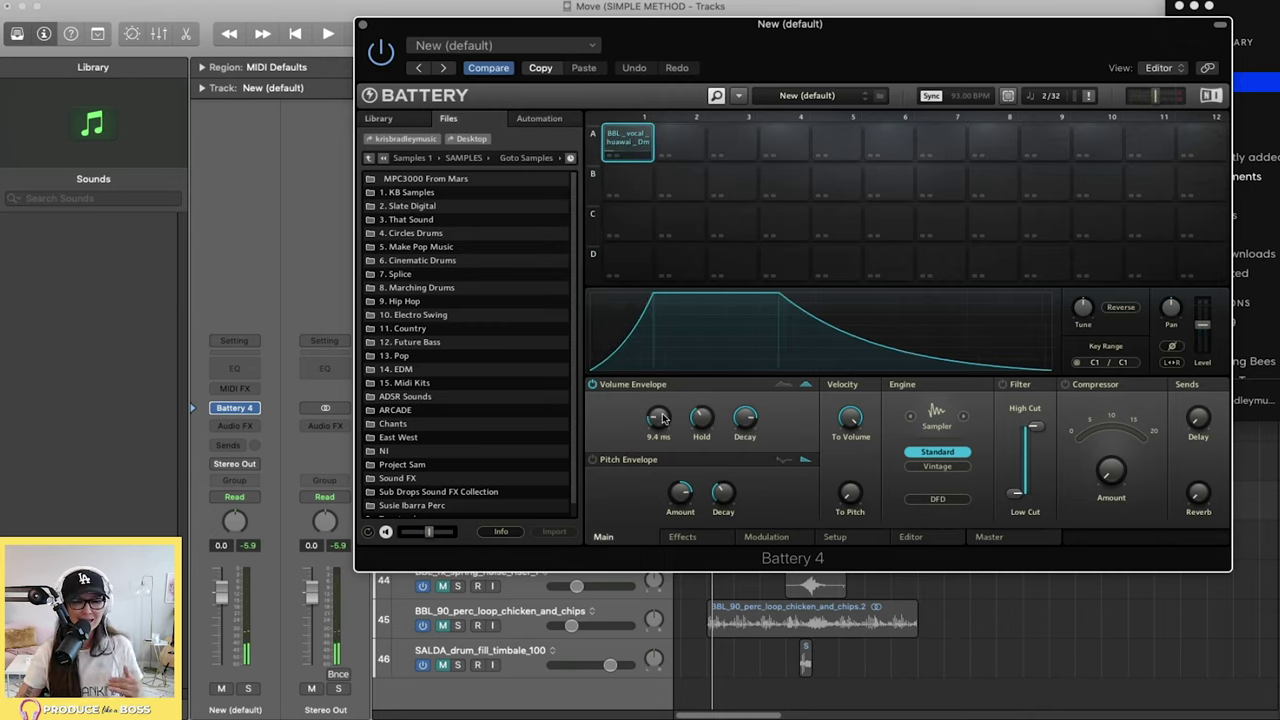
left_click_drag(662, 418, 662, 384)
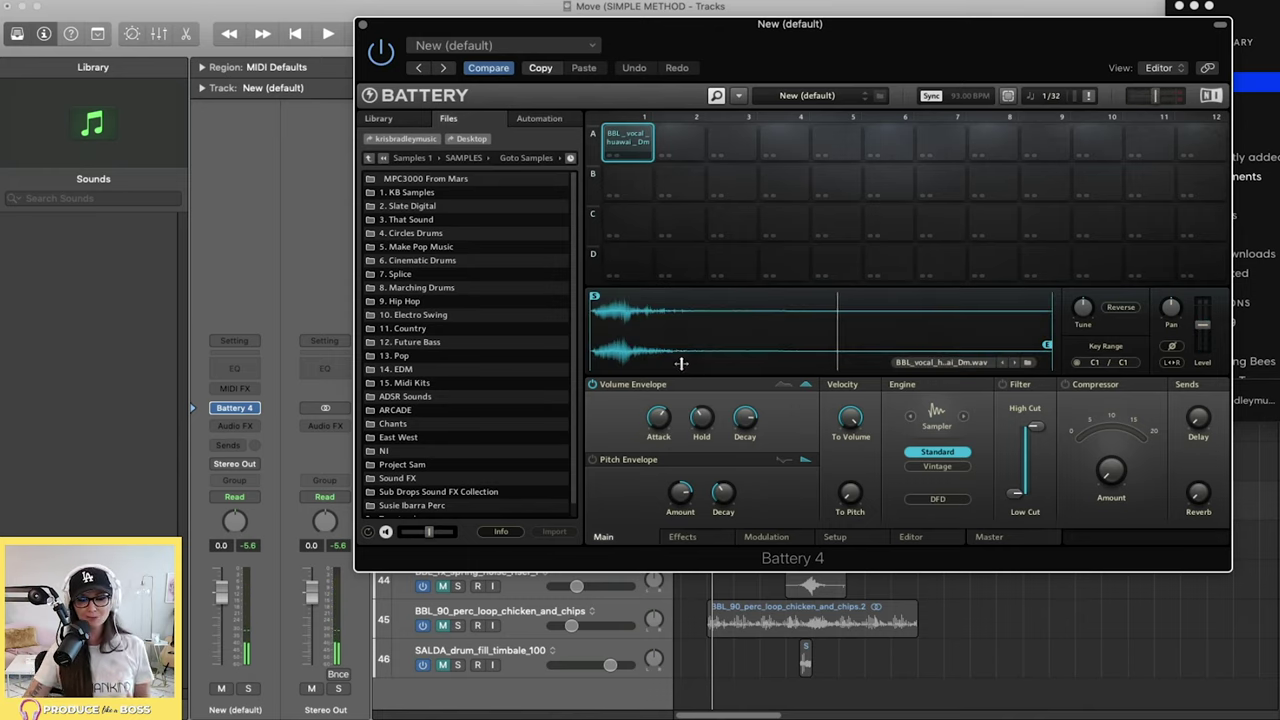
left_click_drag(850, 418, 850, 426)
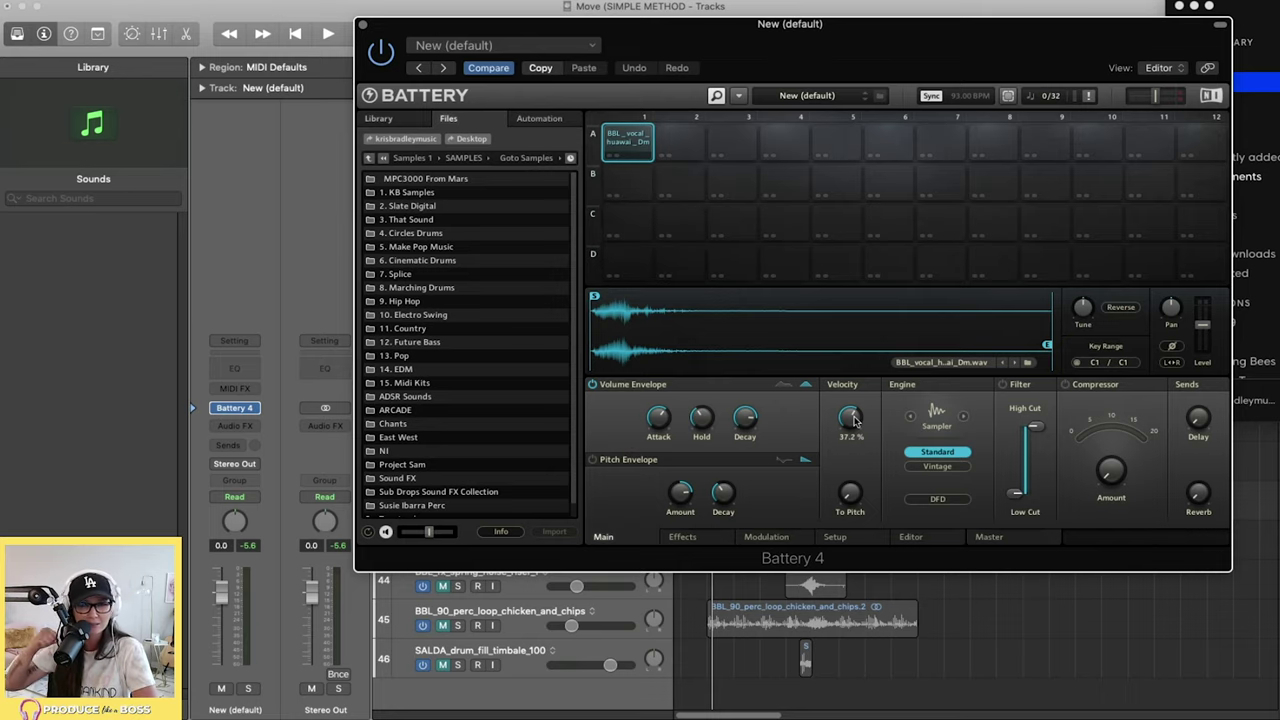
left_click_drag(853, 422, 853, 428)
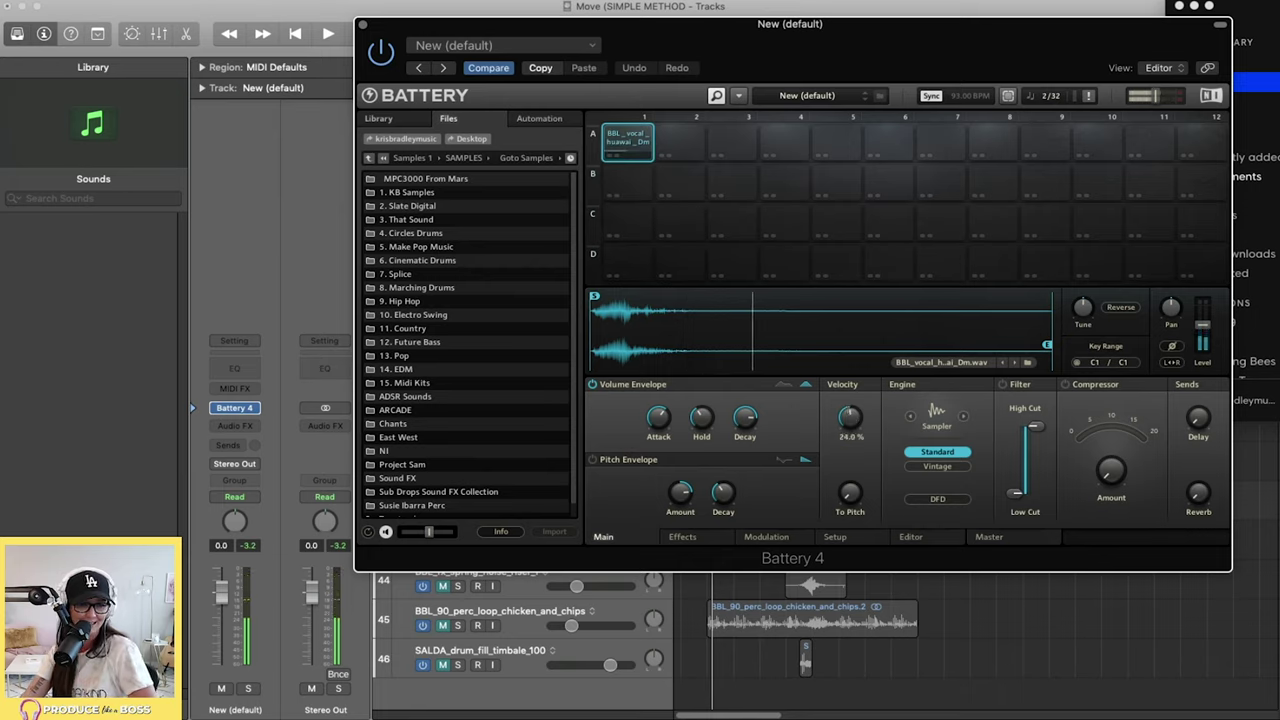
- Enable the vocal cell's filter, set the high cut to about 520 Hz and raise the low cut
left_click(1003, 384)
left_click_drag(1032, 427, 1030, 432)
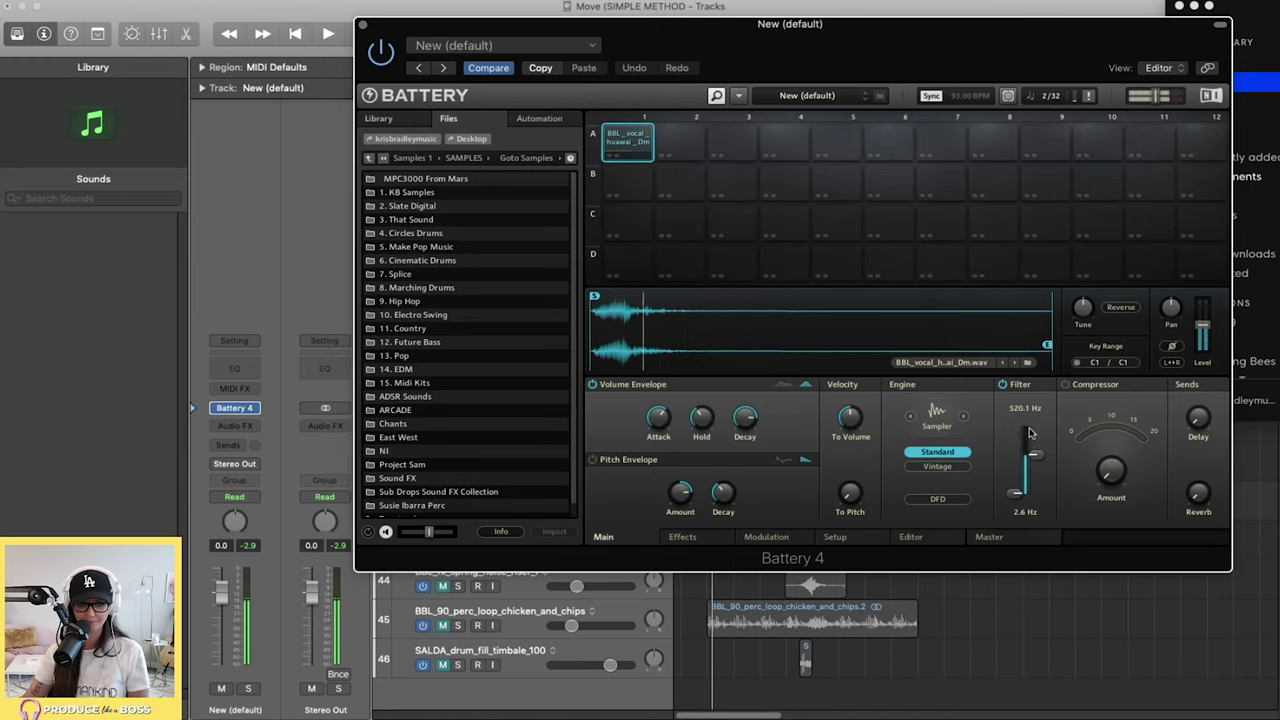
left_click_drag(1020, 460, 1024, 450)
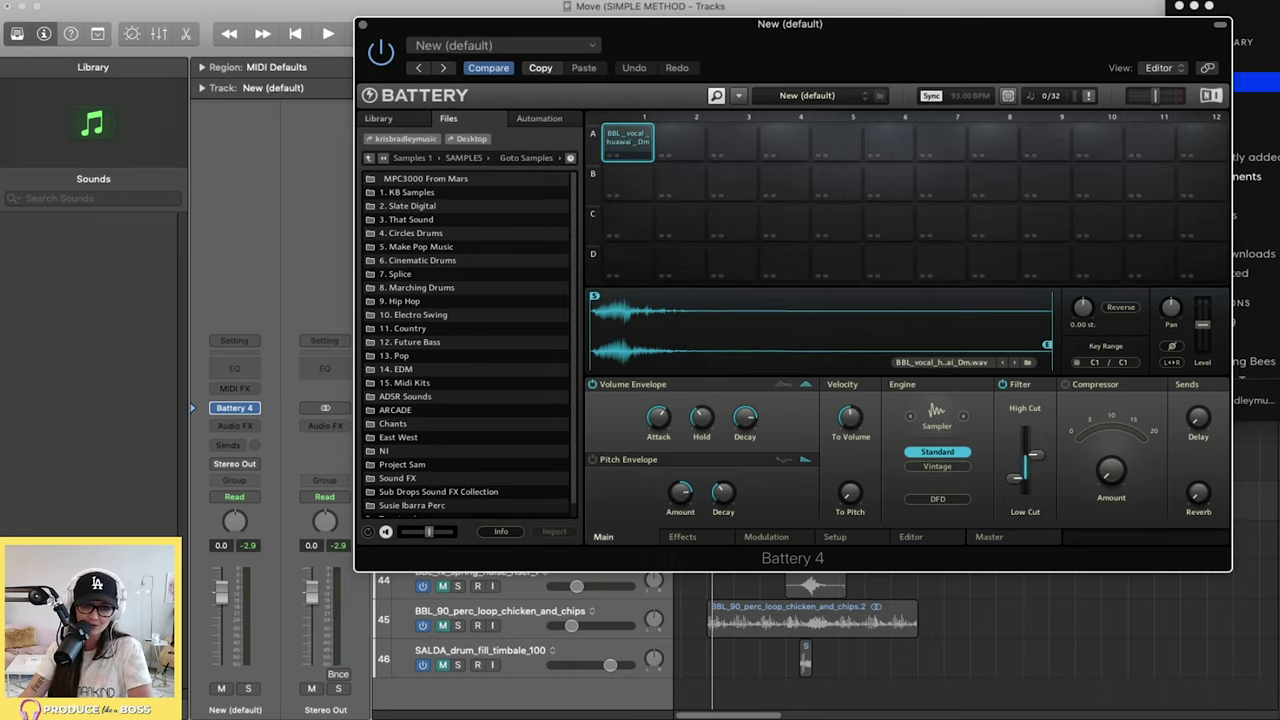
- Tune the vocal sample to 7 and then to -5 semitones, auditioning it at each pitch
key("a")
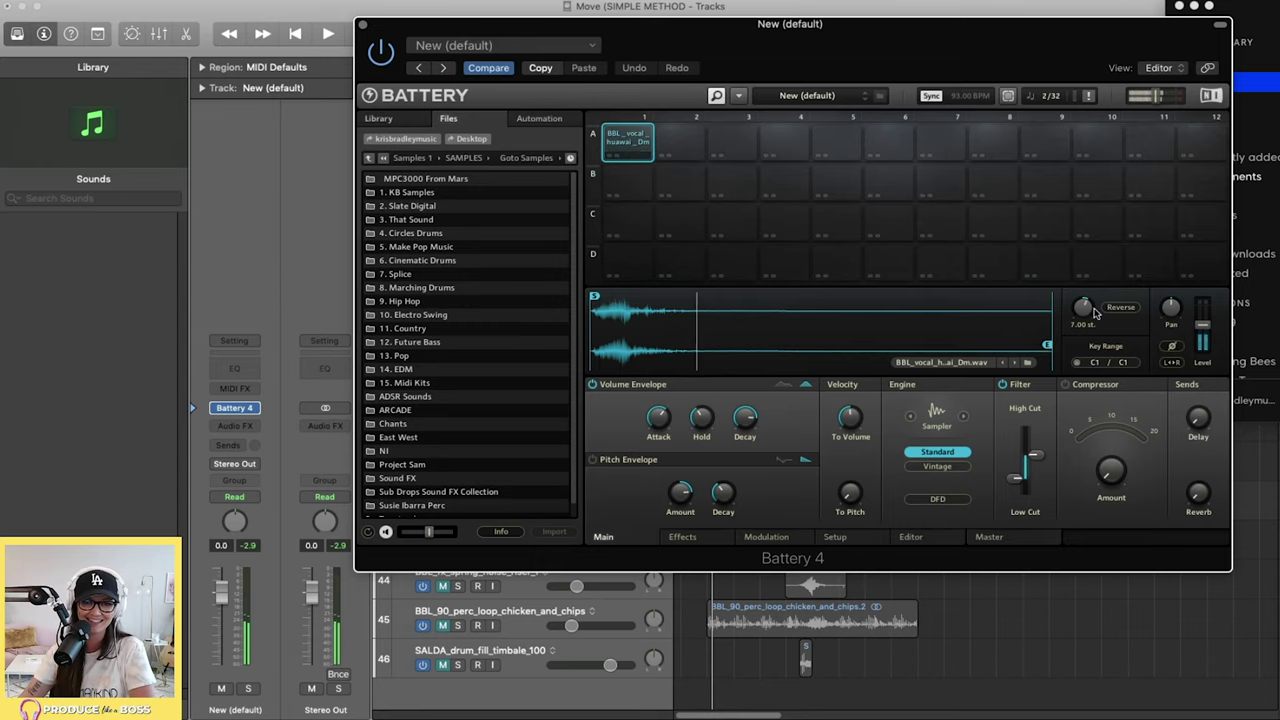
scroll(1090, 313, "down", 10)
key("a")
scroll(1090, 313, "down", 2)
key("a")
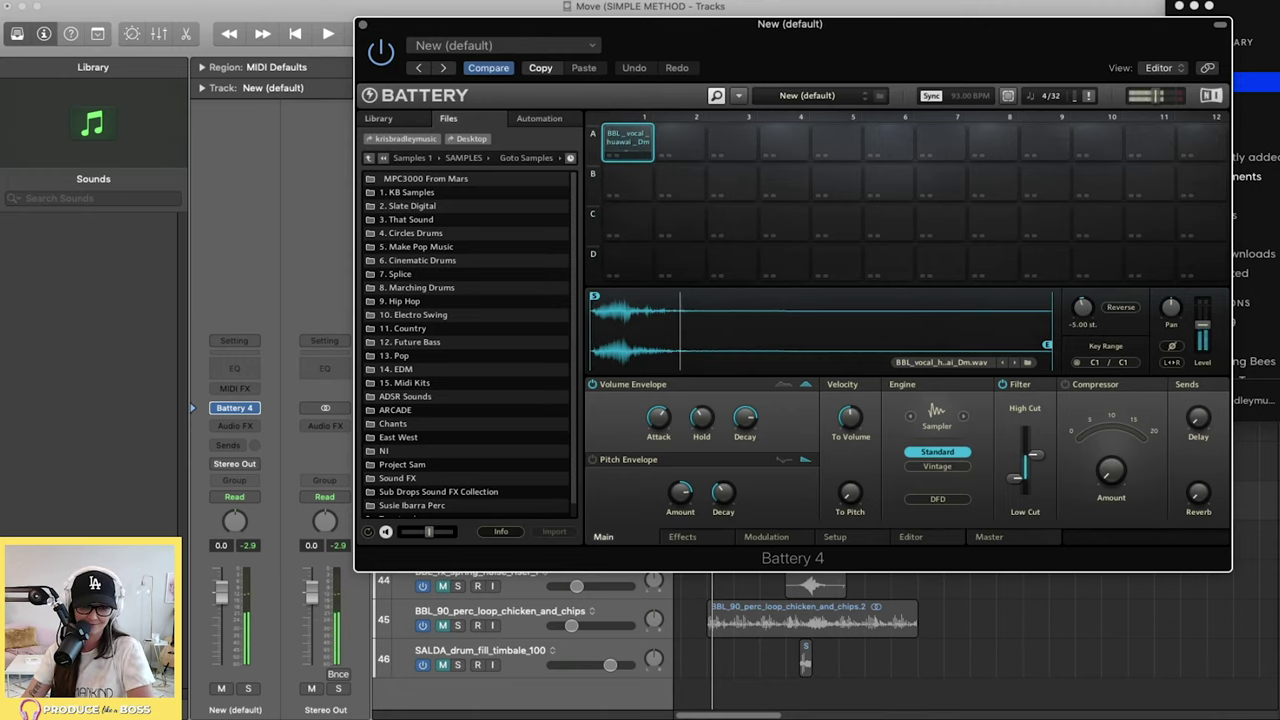
key("a")
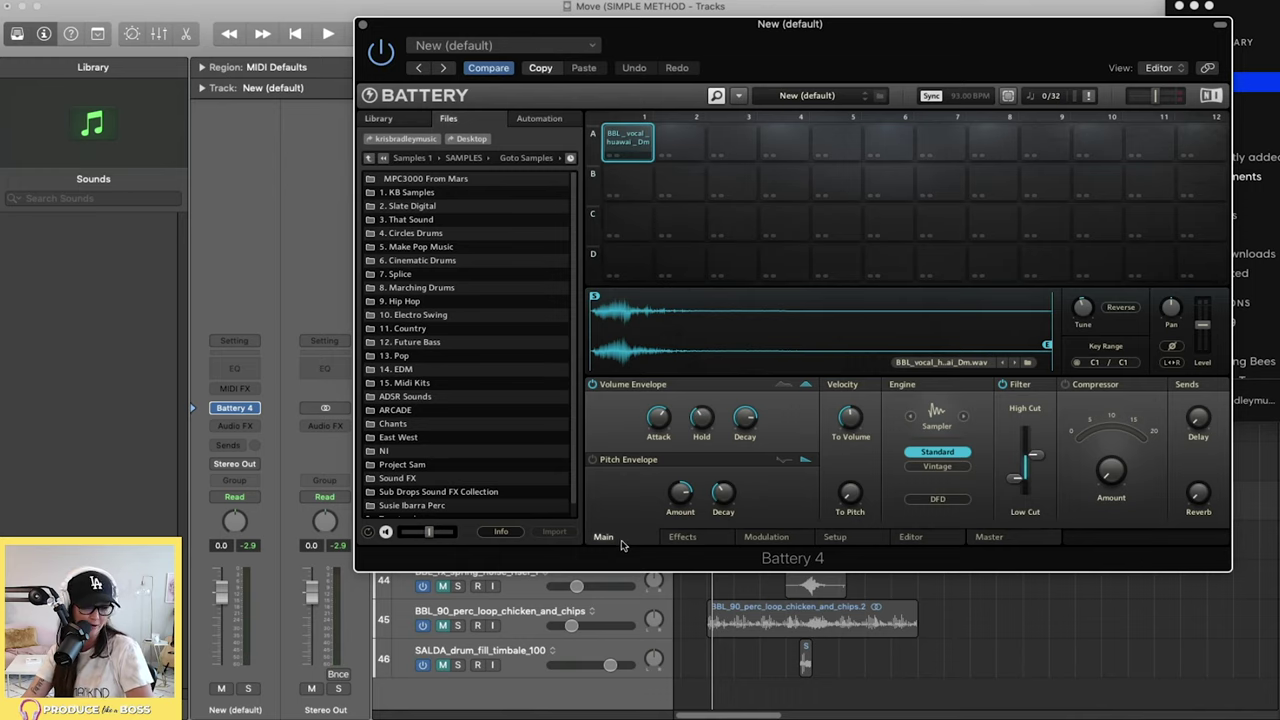
- Turn on the LoFi effect for the vocal cell and try out its lowpass Filter / EQ
left_click(690, 543)
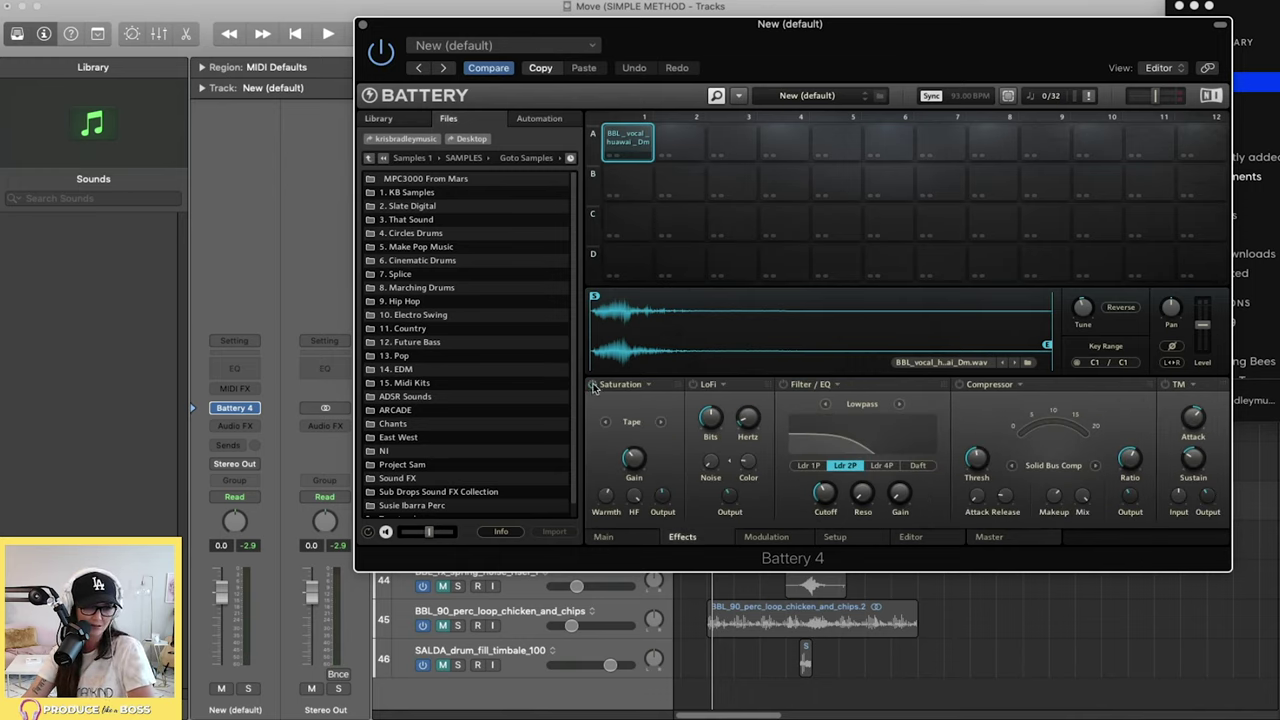
left_click(693, 384)
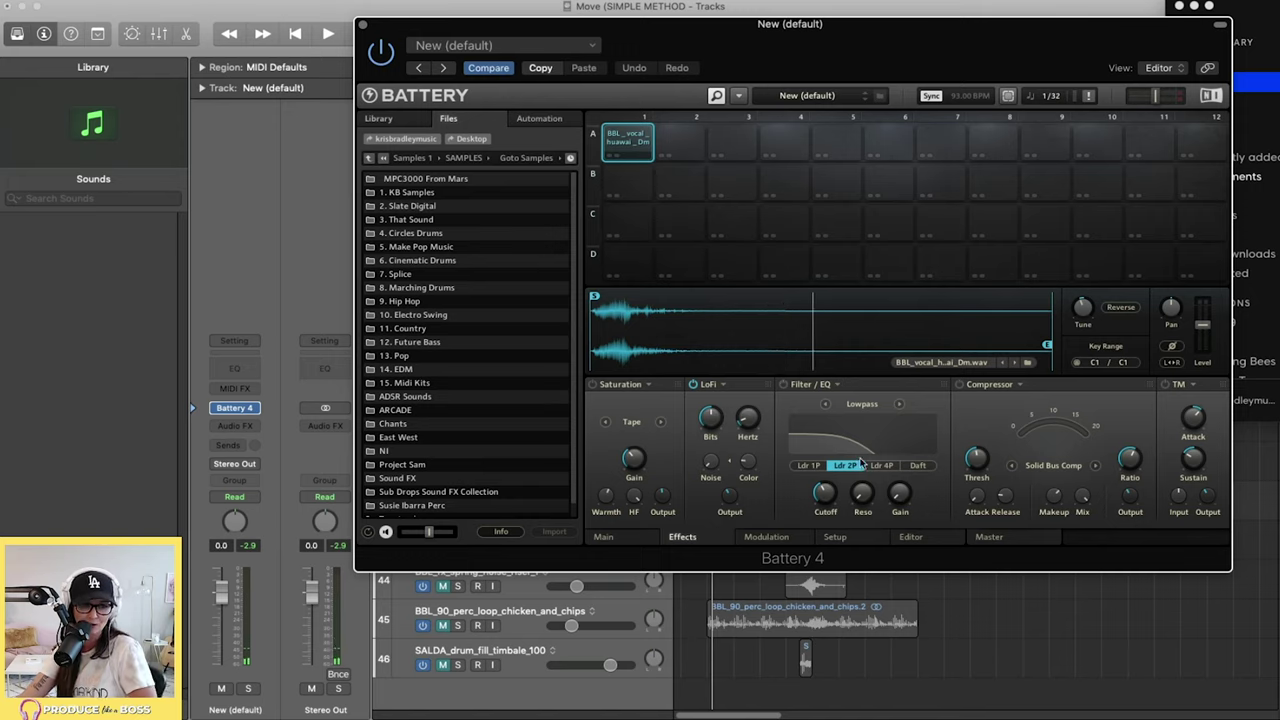
left_click(785, 386)
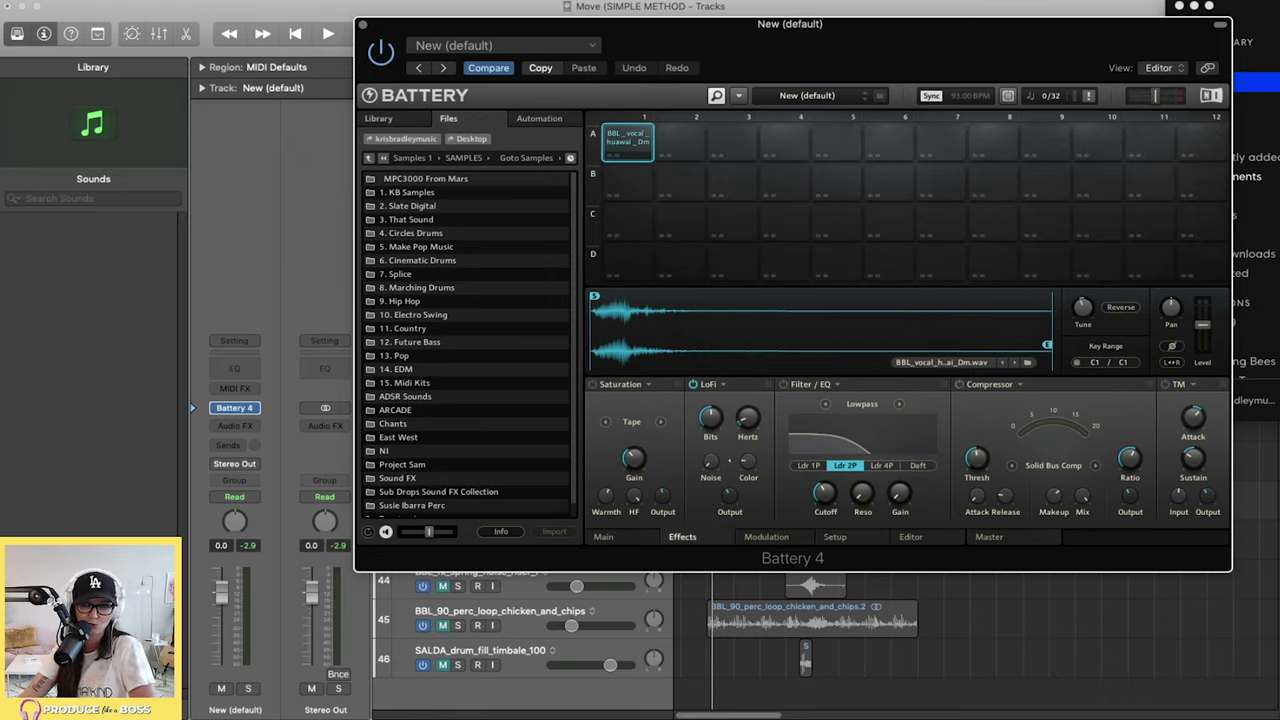
- Bring the GRANDTHEFT easy_go kick sample from Splice into cell B1 and move the Splice window out of the way
key("super+Tab")
left_click_drag(640, 185, 628, 181)
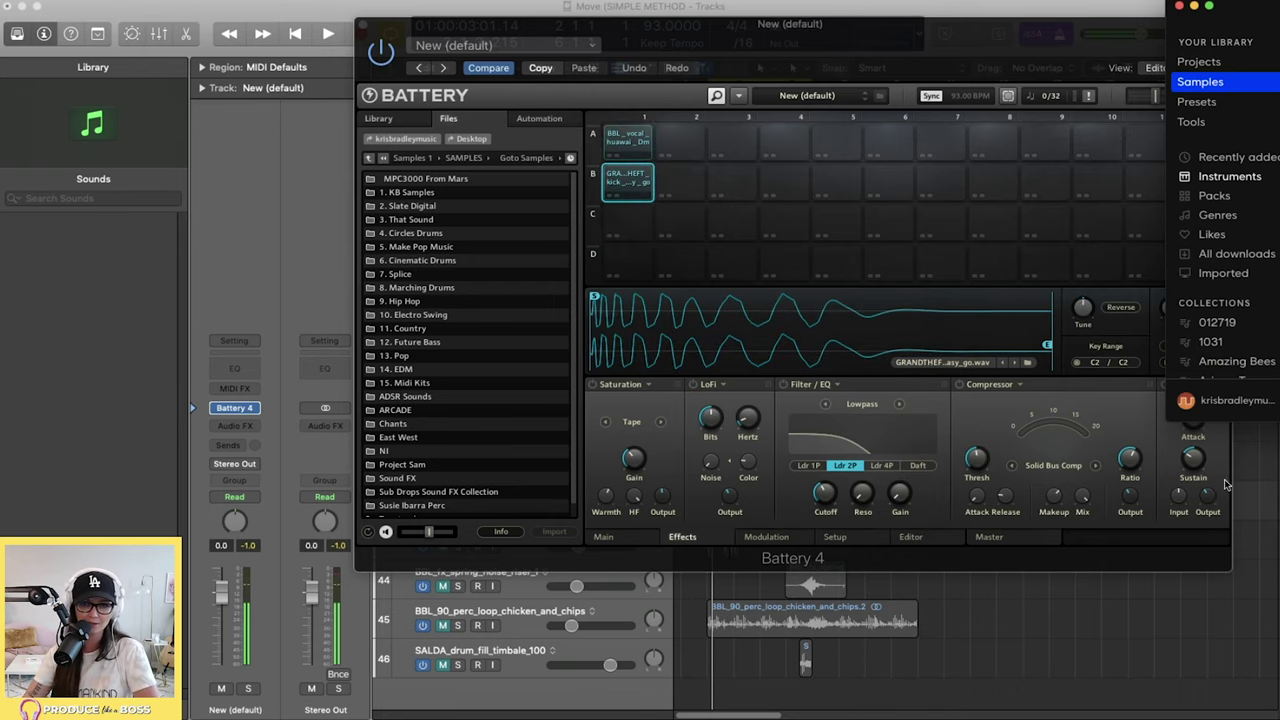
left_click_drag(1272, 16, 1279, 18)
- Enable the TM transient effect on the kick and compare attack amounts such as 44 % and -56 %
left_click(1194, 416)
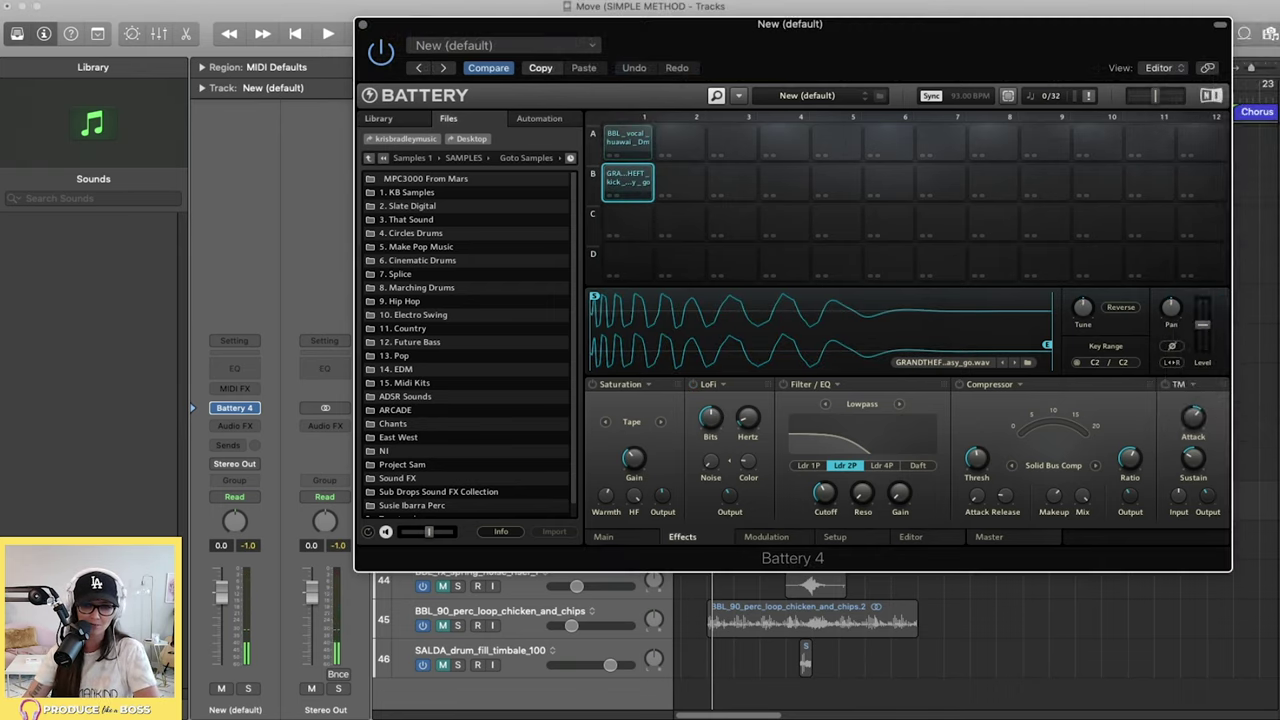
left_click_drag(1204, 419, 1204, 428)
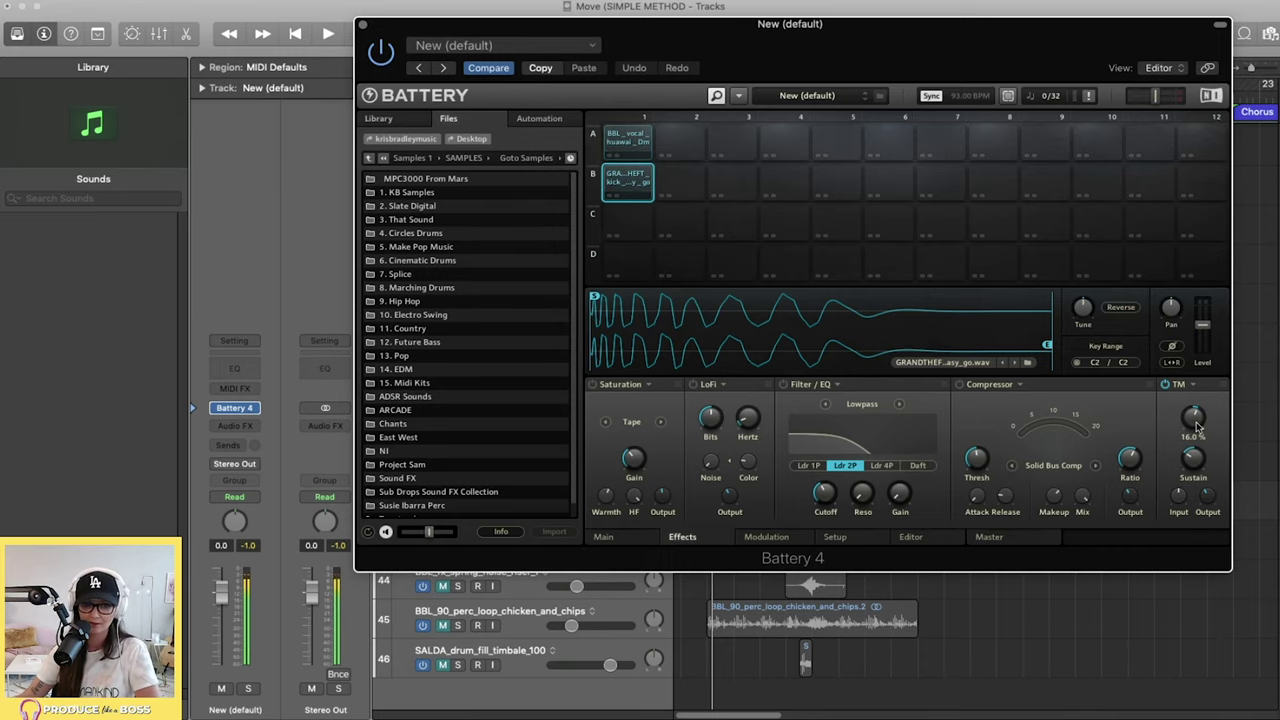
left_click_drag(1186, 424, 1188, 421)
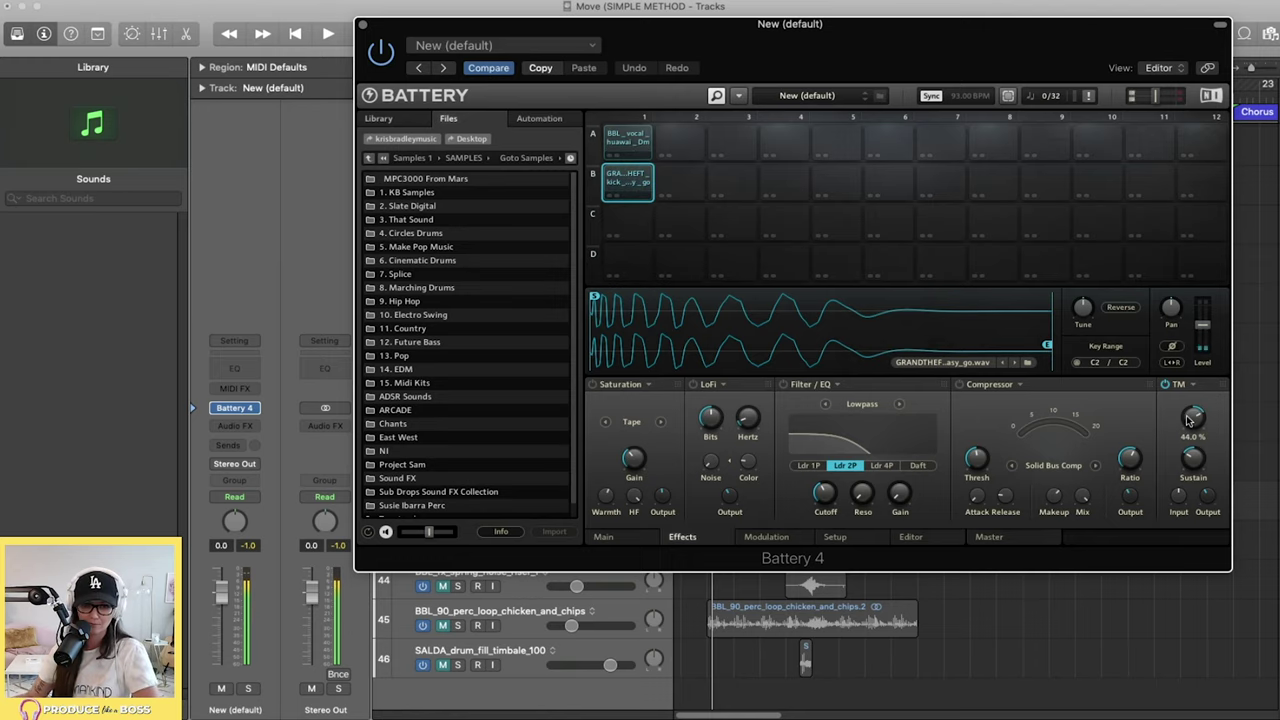
left_click_drag(1188, 421, 1193, 424)
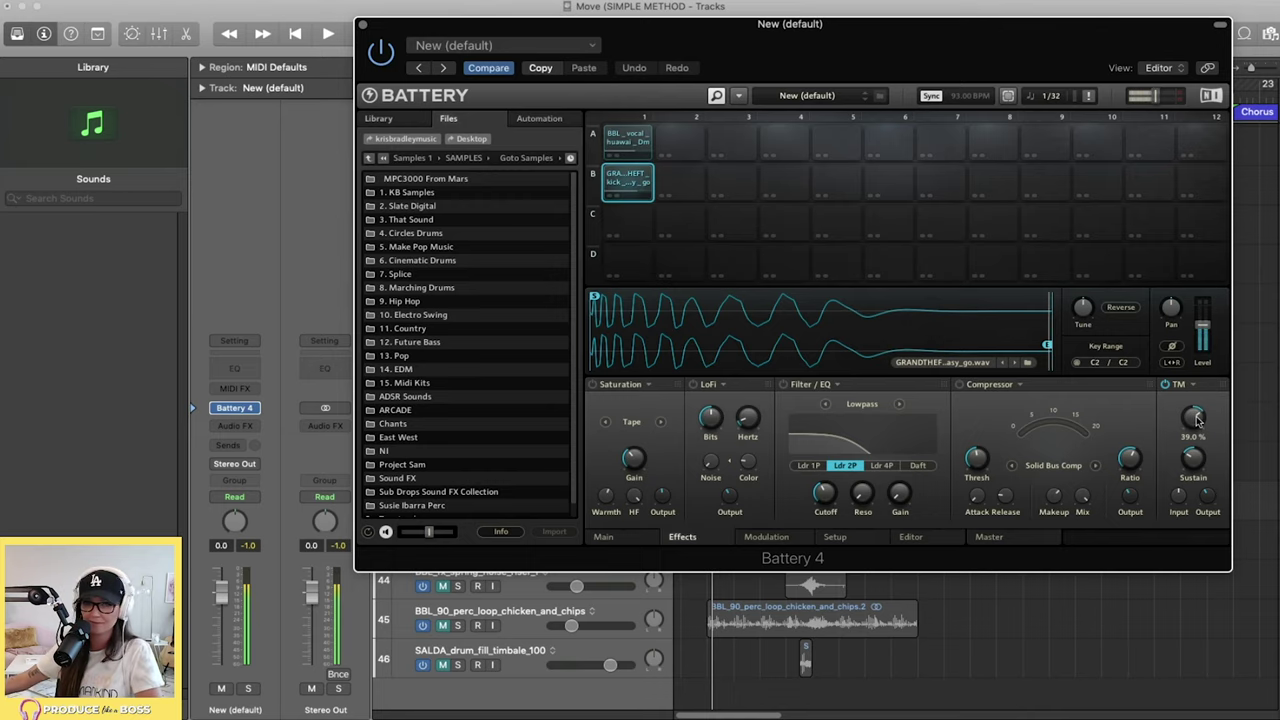
left_click_drag(1197, 421, 1197, 441)
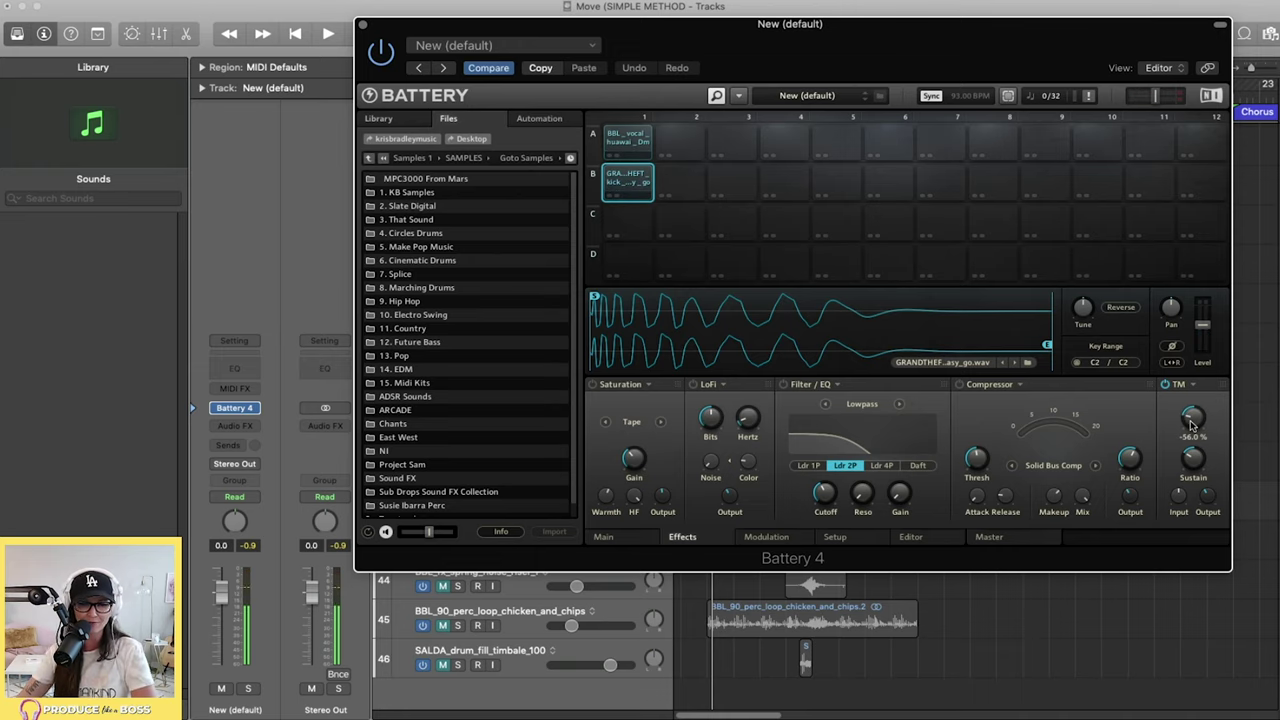
- Extend the vocal cell's key range to C1–C3 and turn on Key Track
left_click(834, 537)
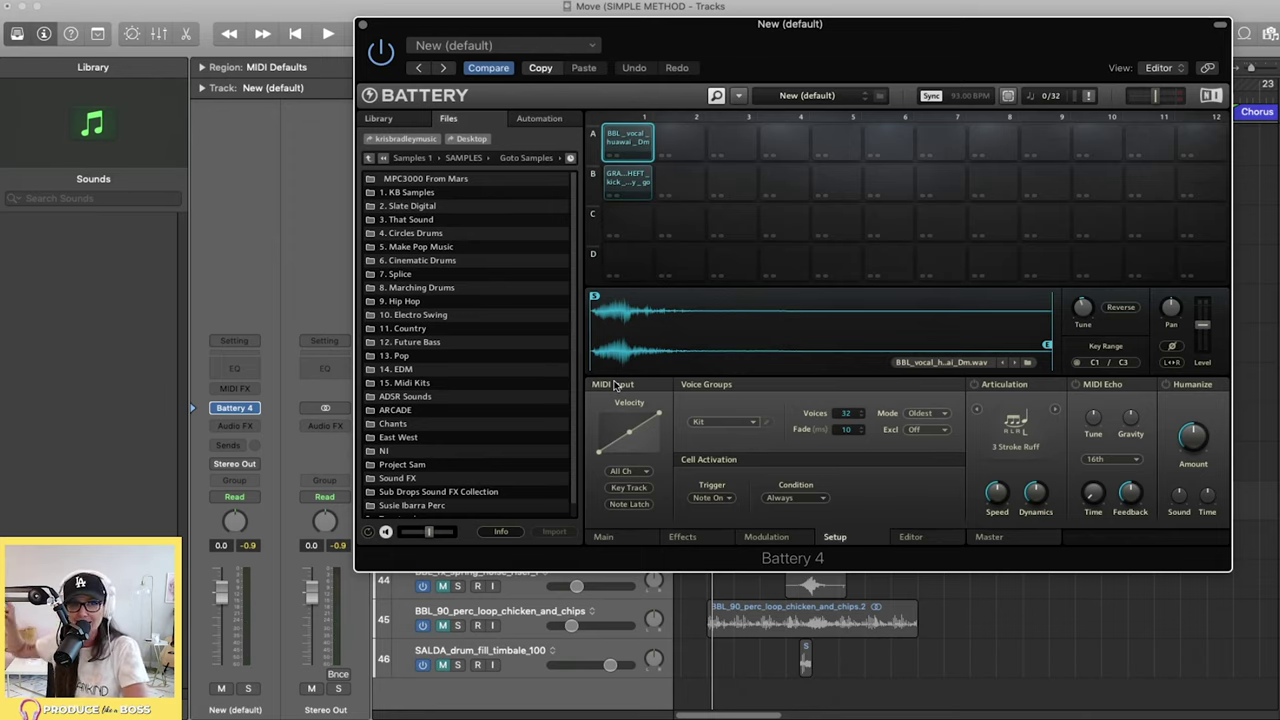
left_click(630, 488)
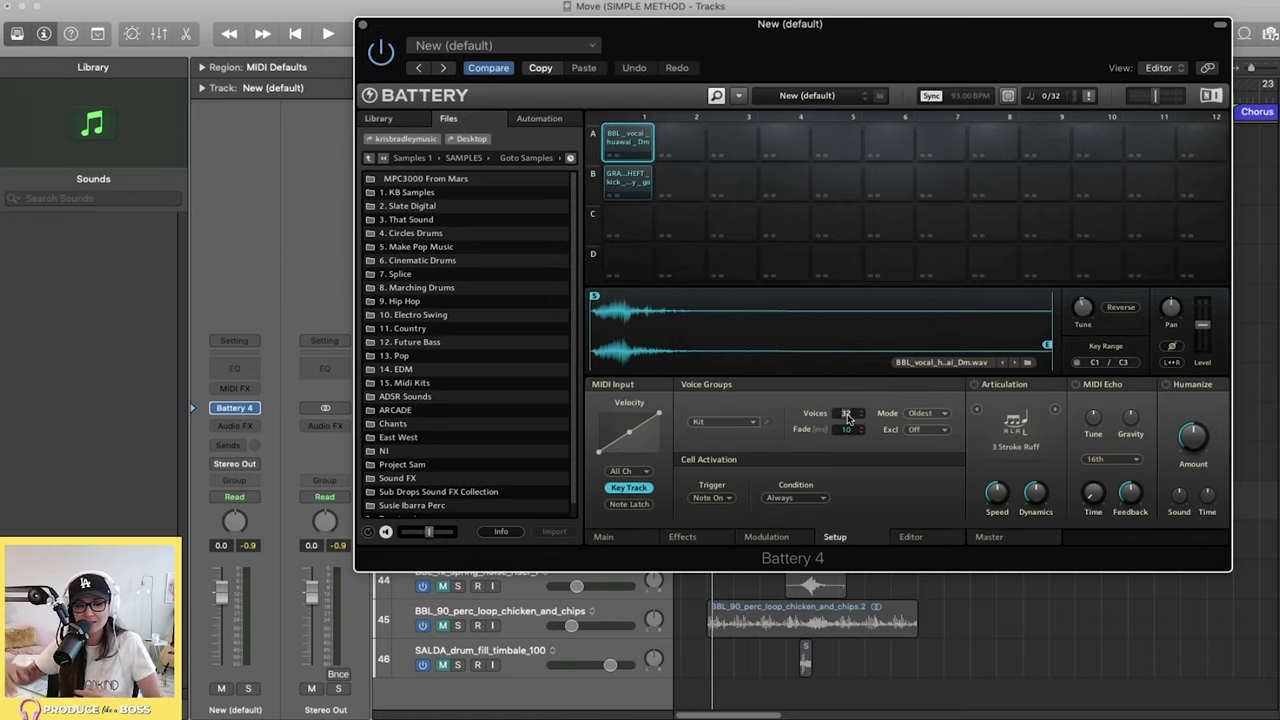
- Set the vocal's volume envelope decay to about 2.8 s with a shorter attack, and limit the voice group to 1 voice
left_click(604, 537)
left_click_drag(735, 425, 737, 425)
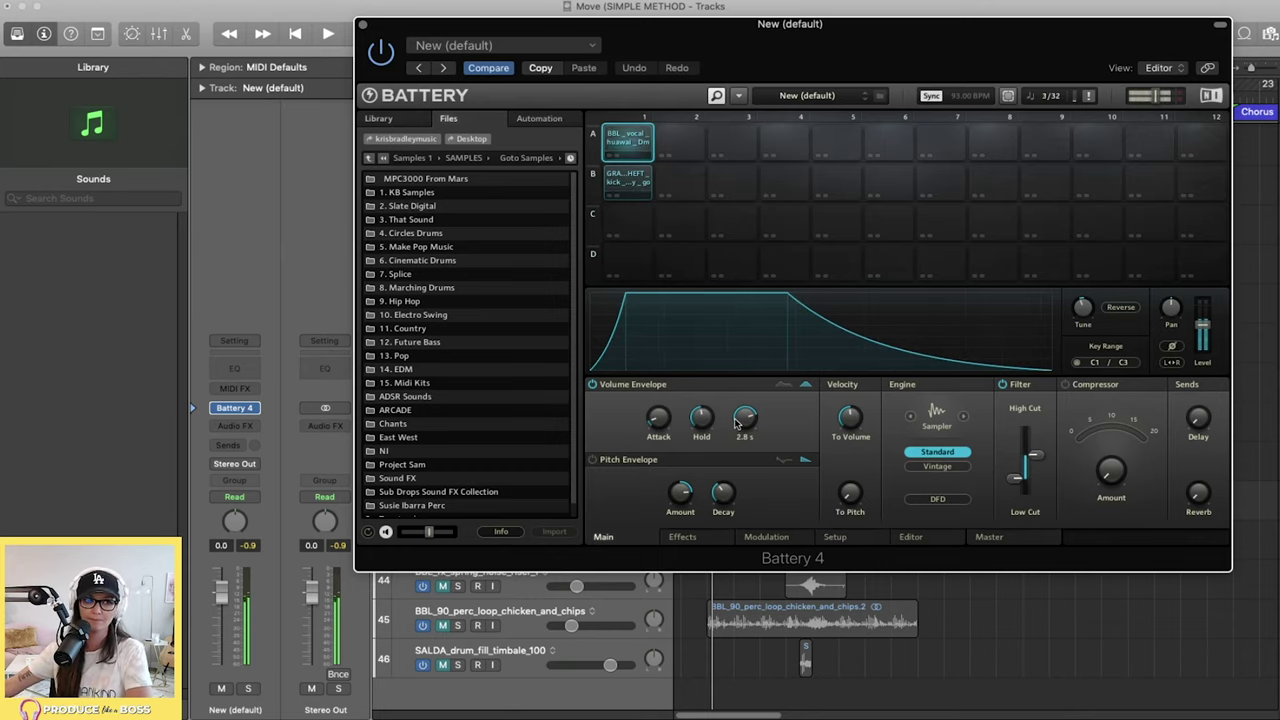
left_click(856, 539)
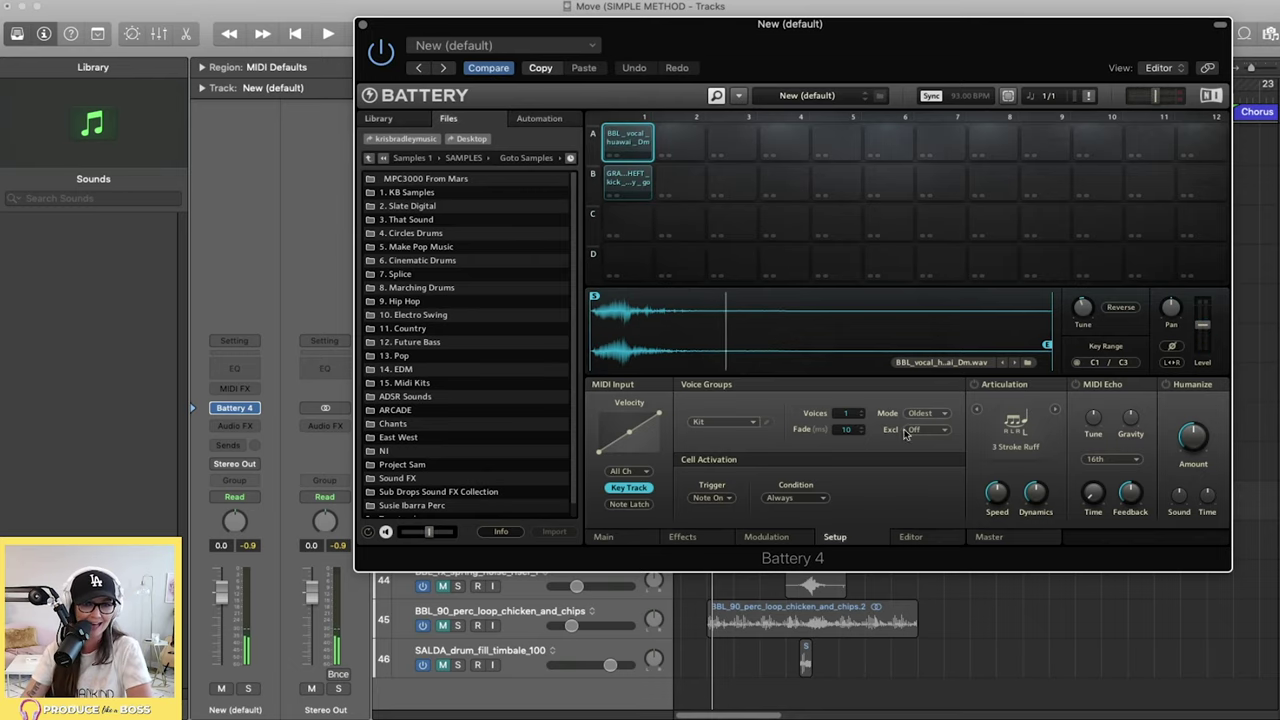
- Turn on Articulation for the kick cell and try Roll, Buzz, Muted, Speed Roll, Geiger Counter and further types
left_click(635, 185)
left_click(975, 386)
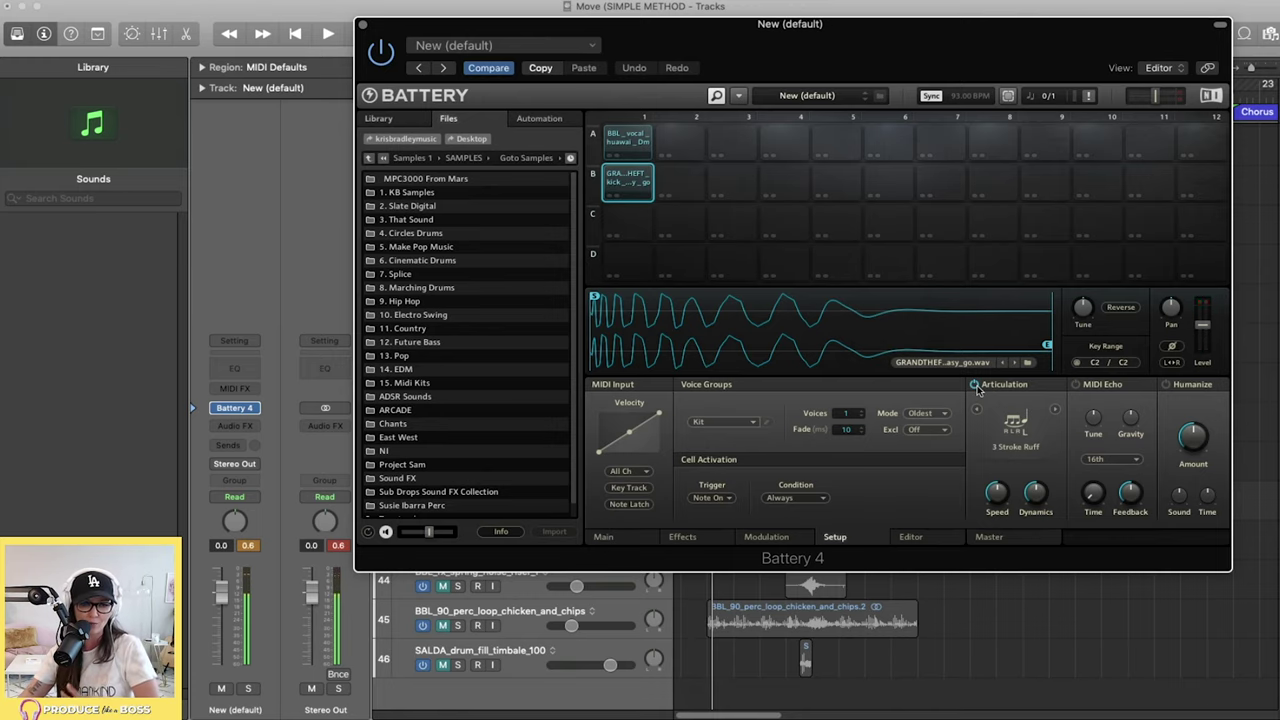
left_click(1056, 414)
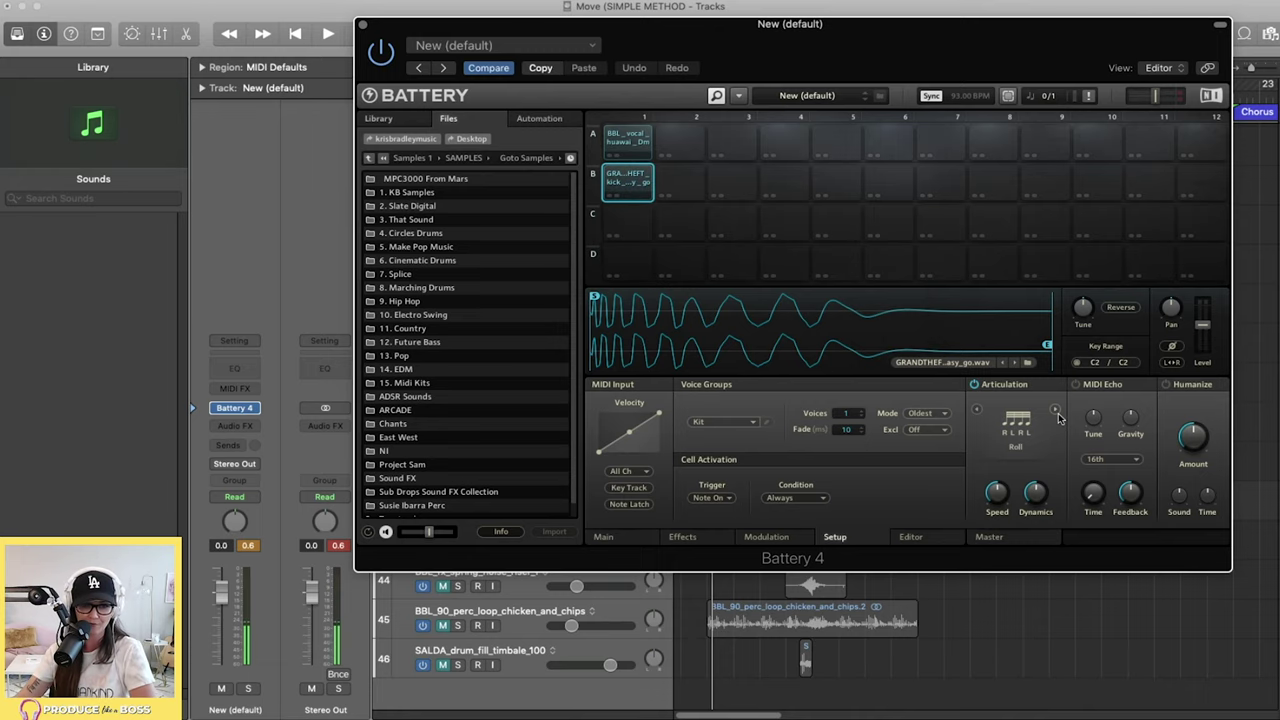
left_click(1056, 412)
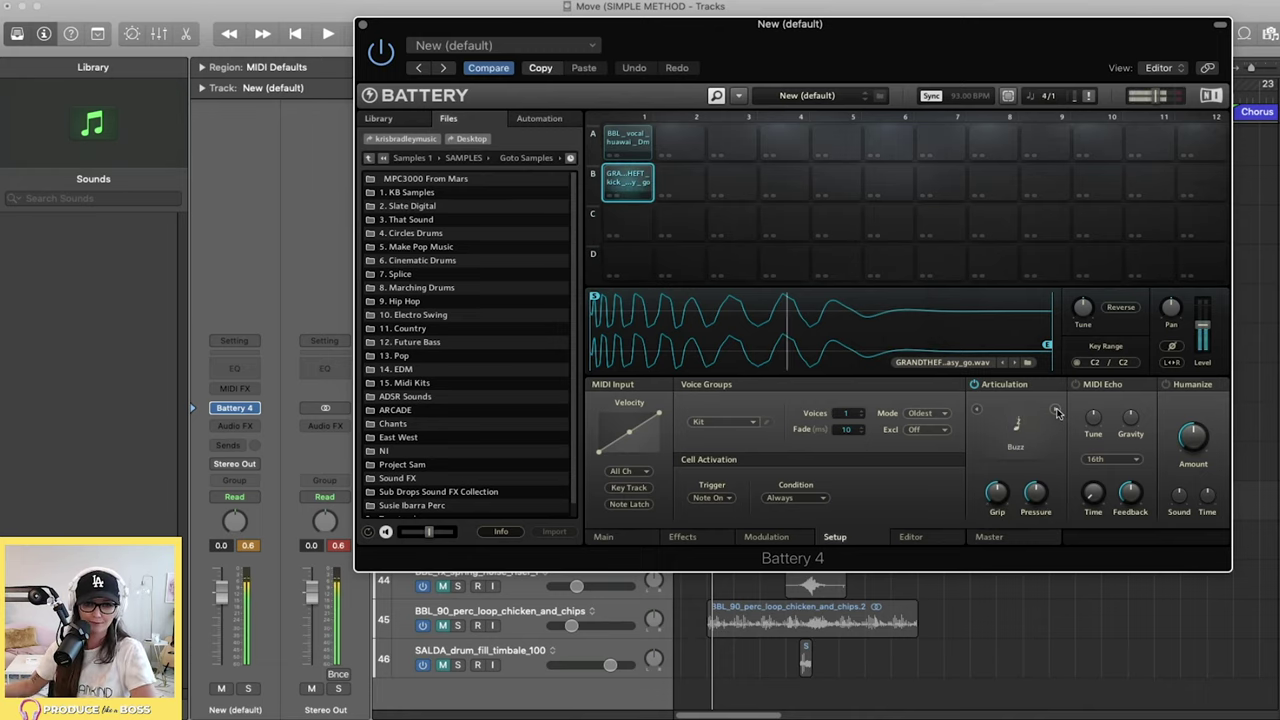
left_click(1056, 413)
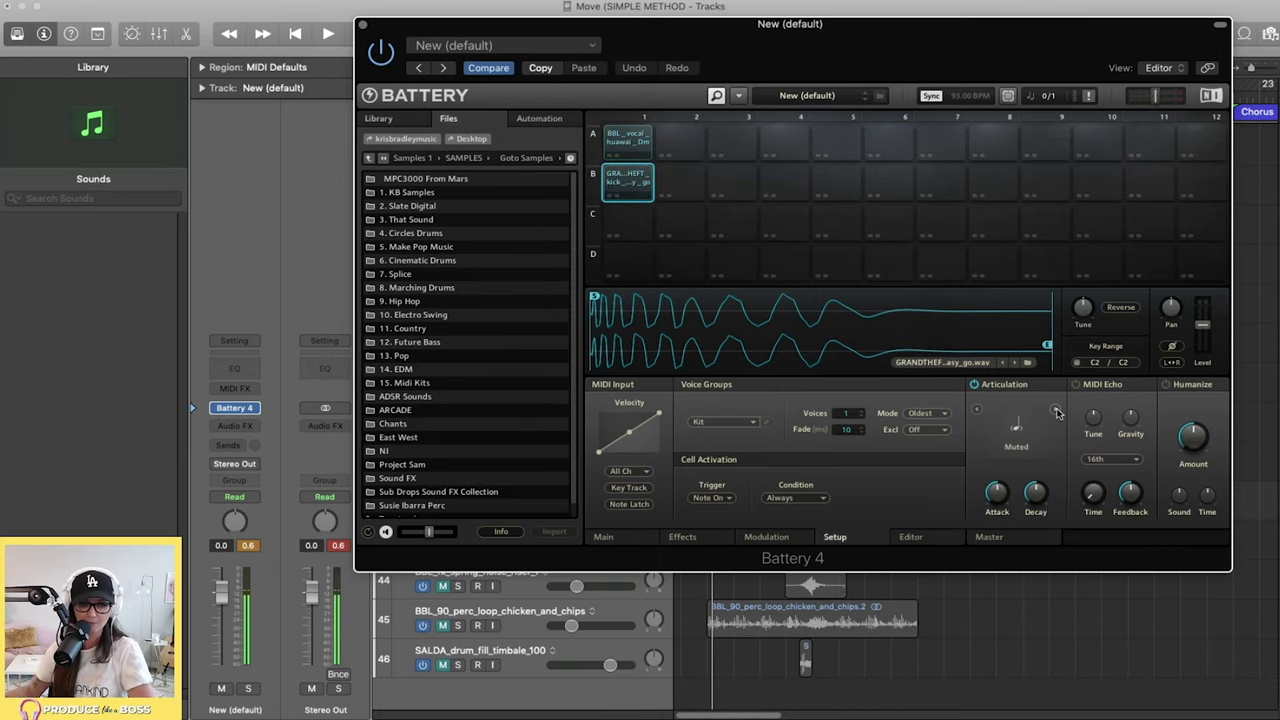
left_click(1056, 412)
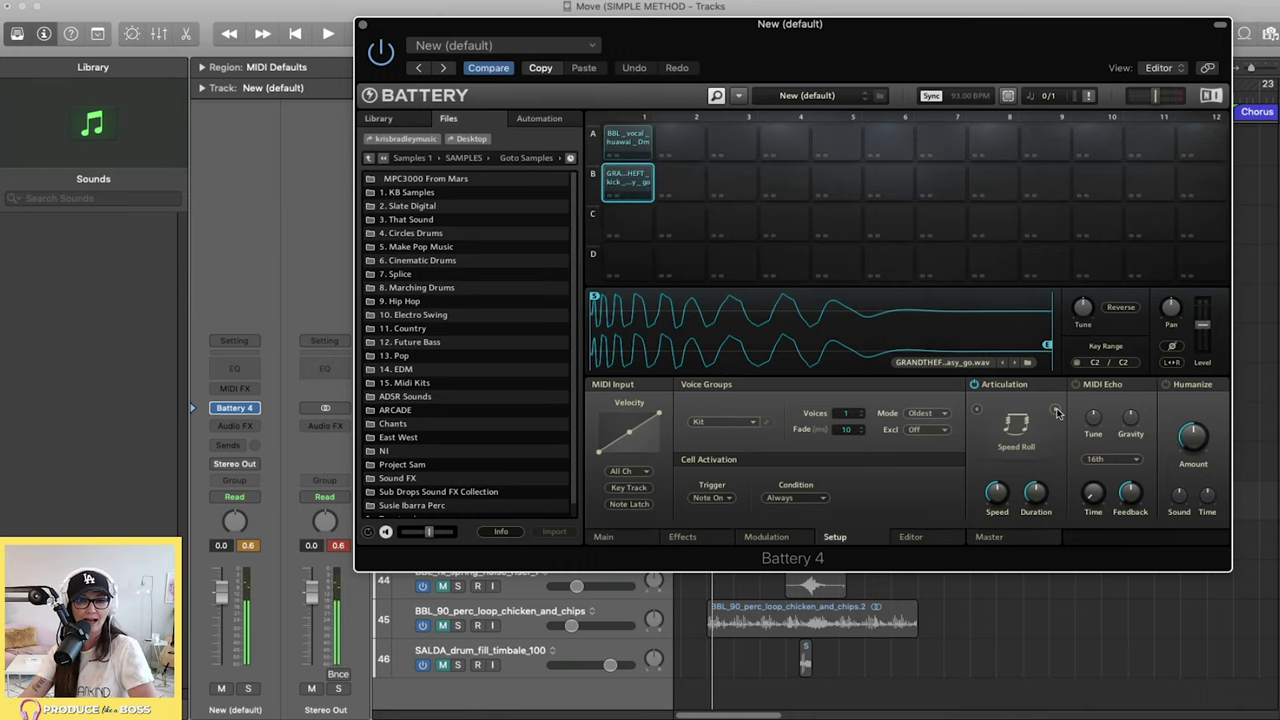
left_click(1056, 412)
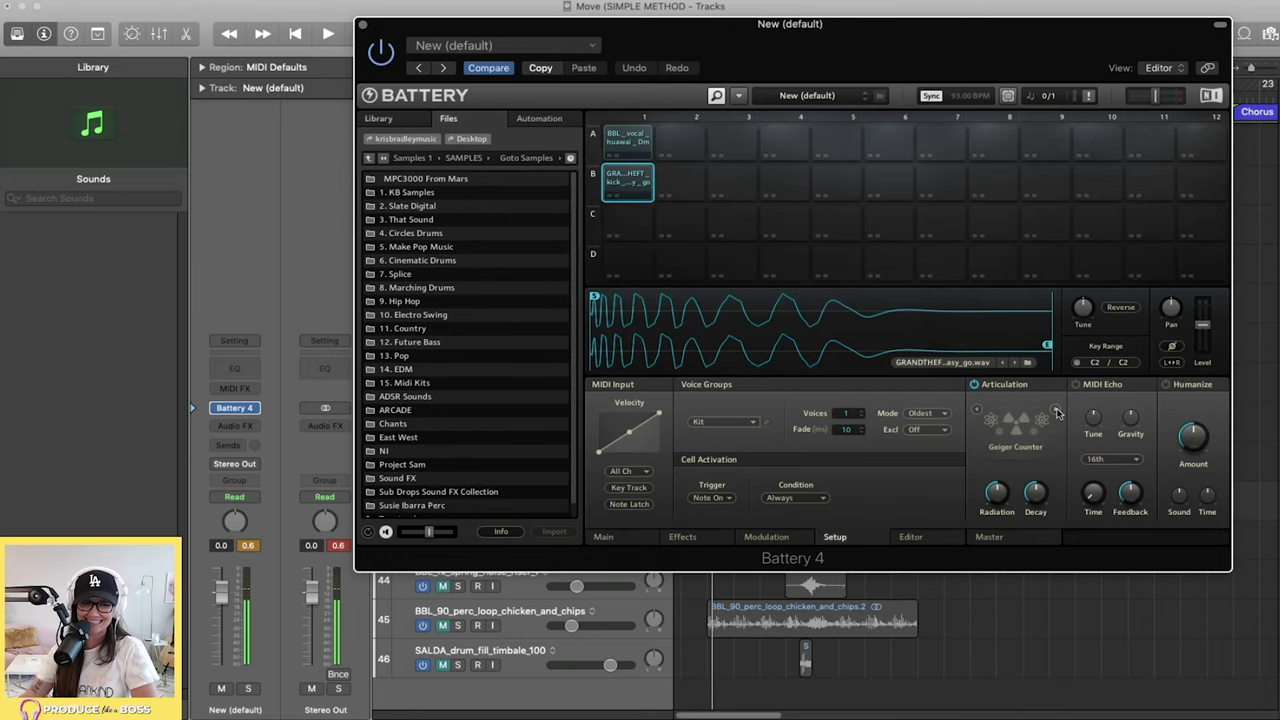
left_click(1056, 411)
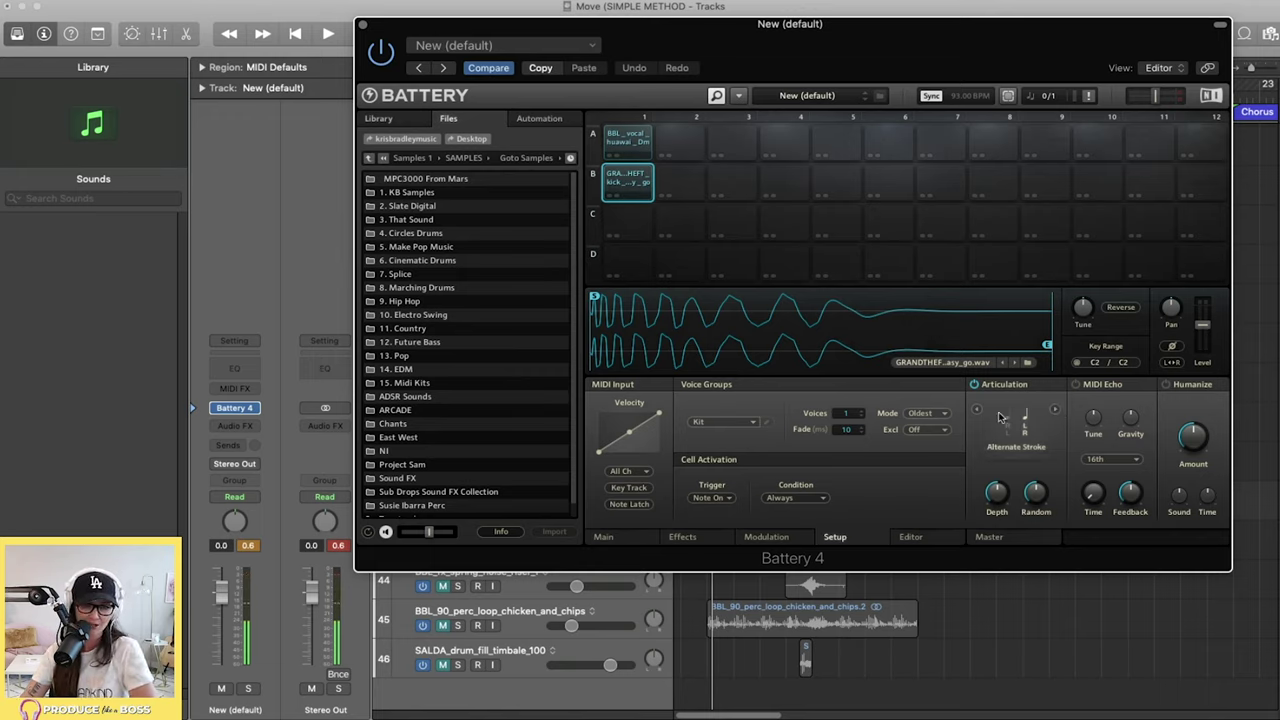
- Cycle through the remaining articulation types, including Alternate Stroke and Drag, and leave the kick on 3 Stroke Ruff
left_click(1055, 411)
left_click(1055, 411)
left_click(1055, 411)
left_click(977, 411)
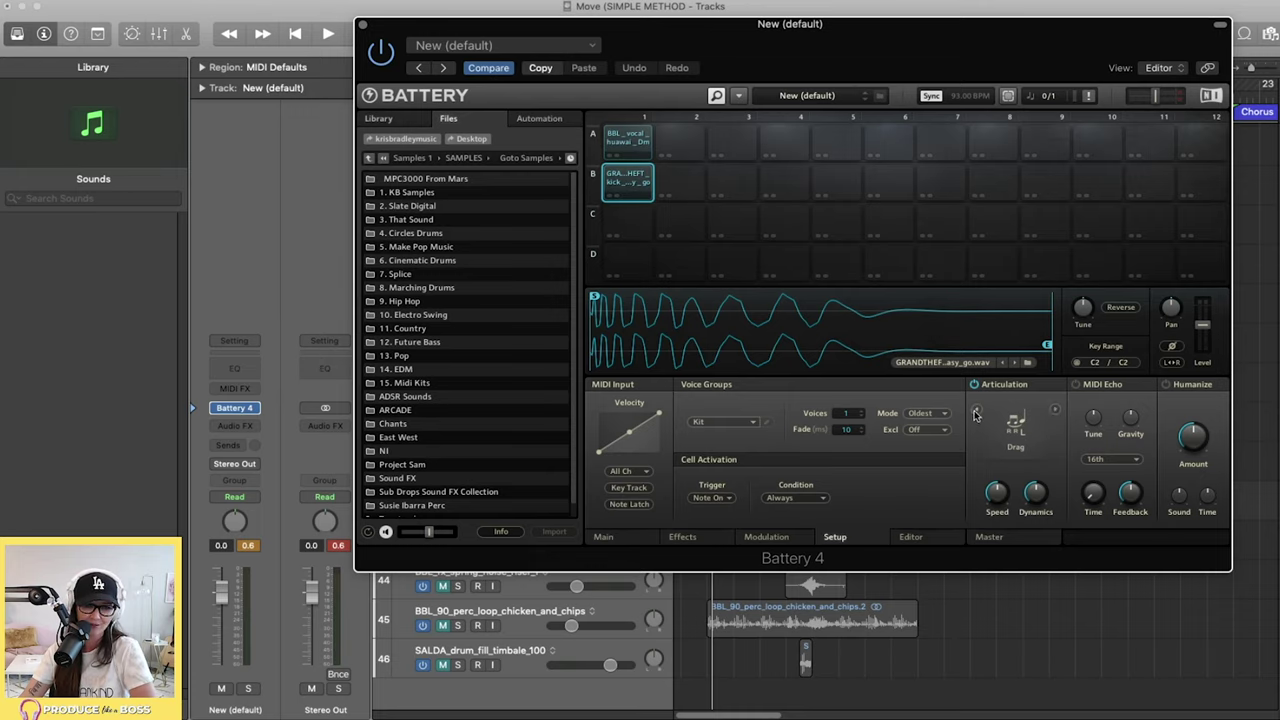
left_click(1054, 411)
left_click(1054, 411)
left_click(1054, 411)
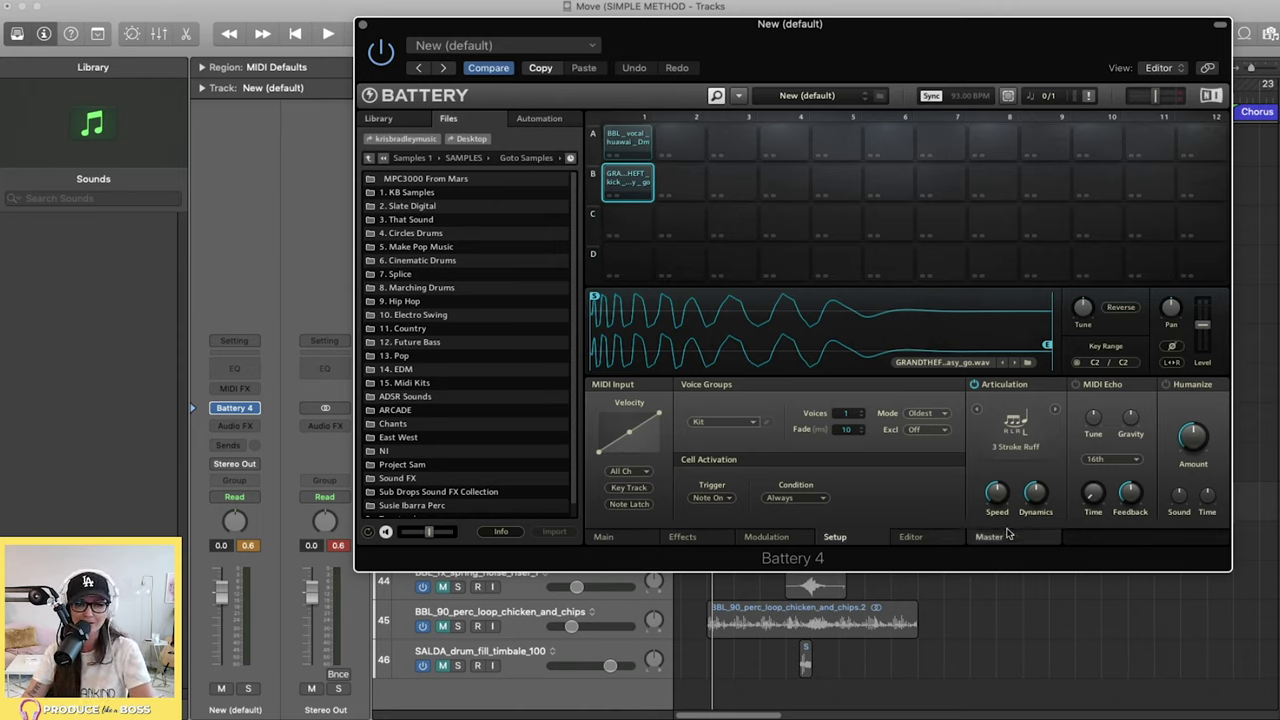
- Examine the kick's waveform editor and the kit's master buses, reverb, delay and insert effects
left_click(912, 537)
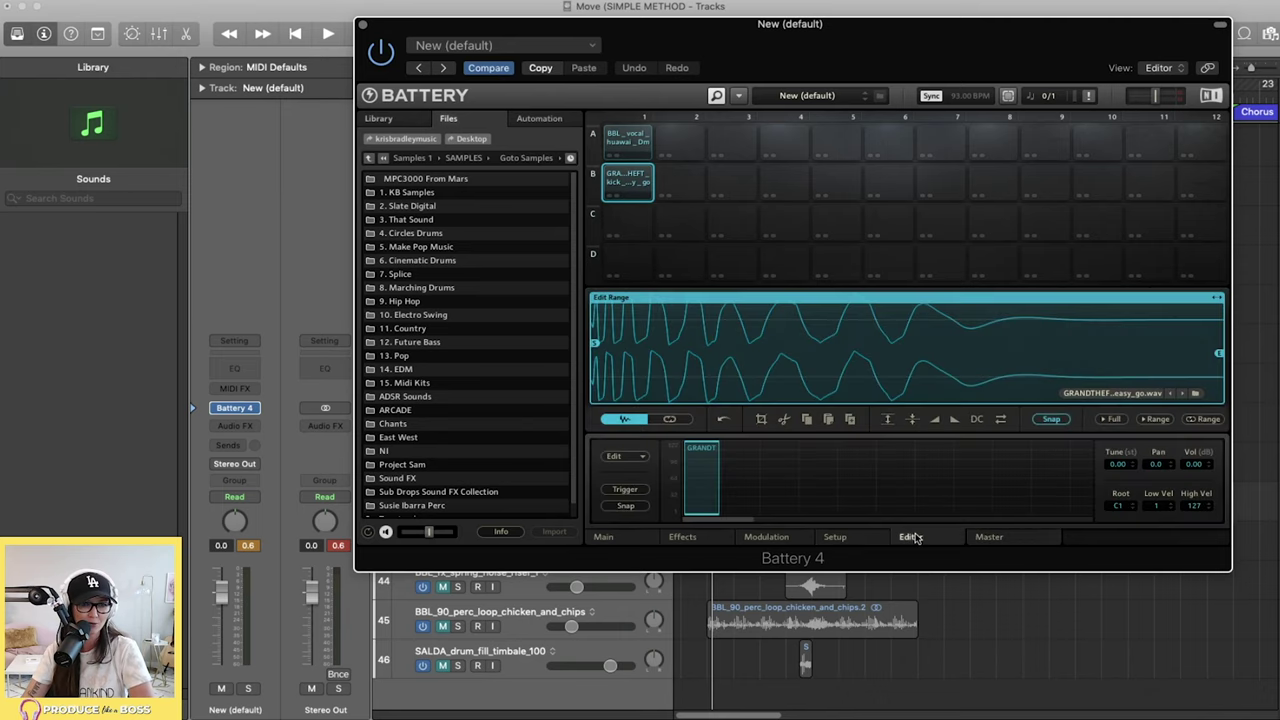
left_click(1005, 541)
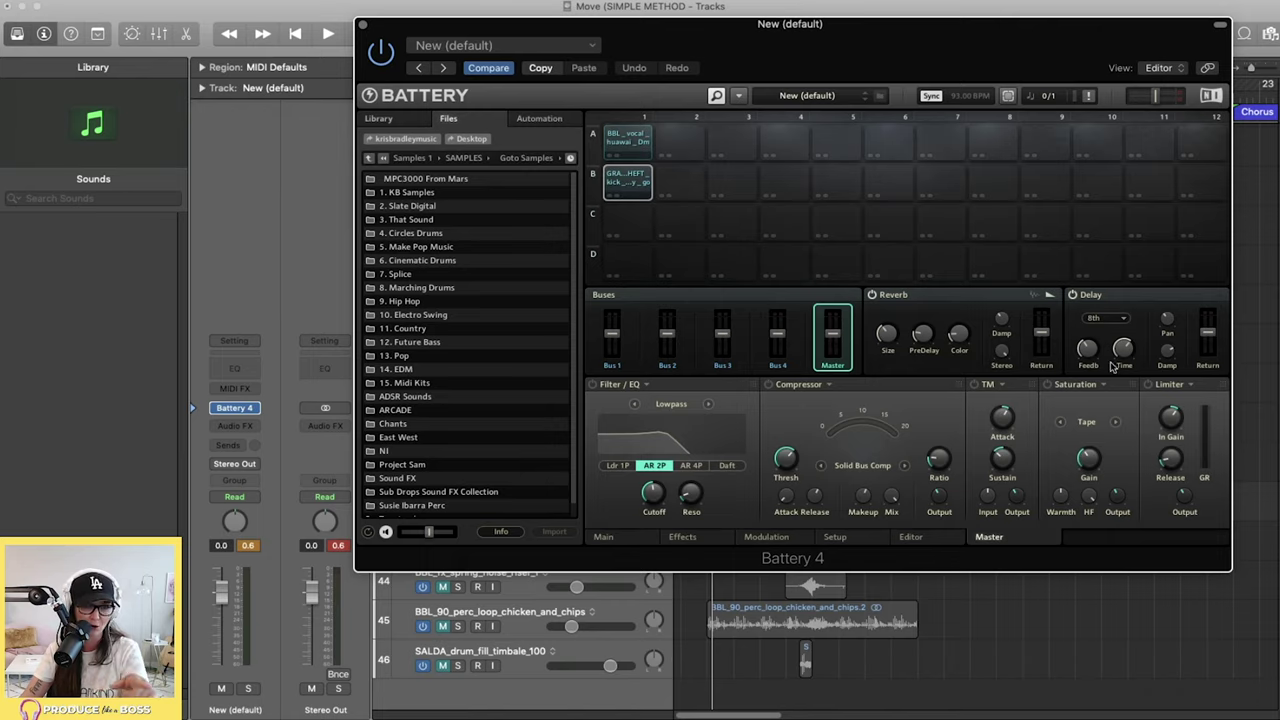
mouse_move(666, 512)
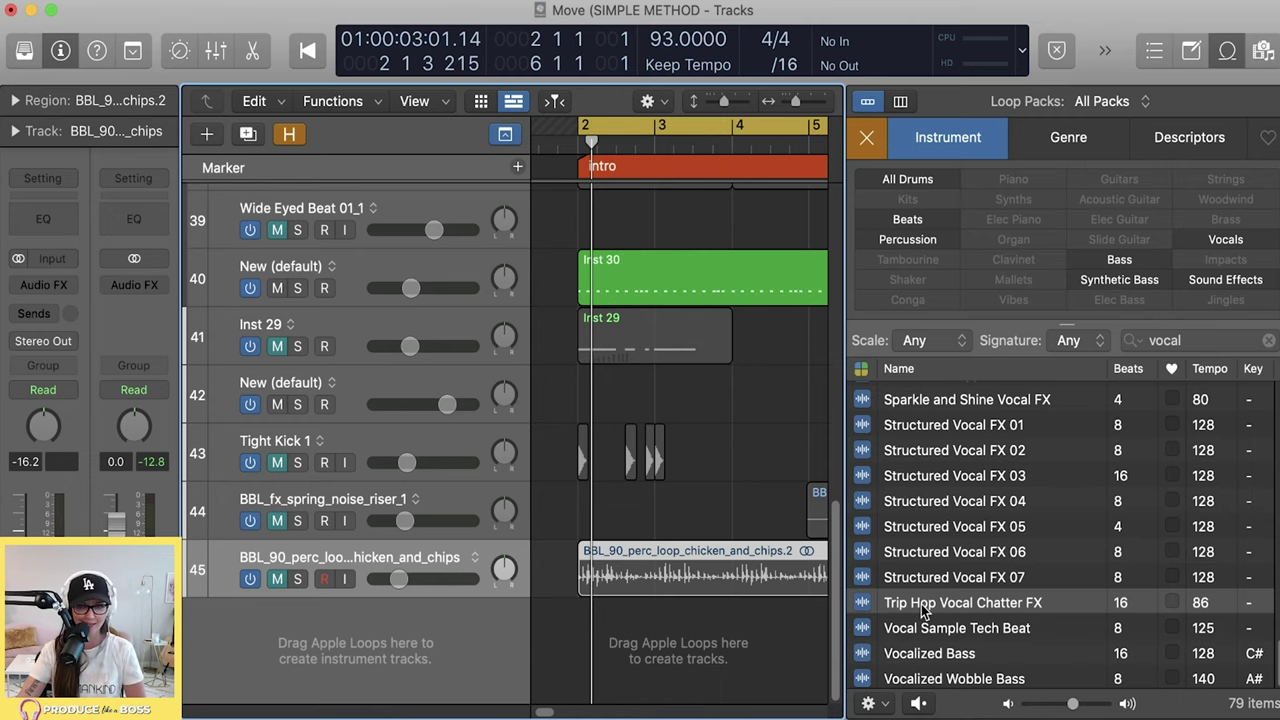
- Load the Trip Hop Vocal Chatter FX loop into Quick Sampler on a new track below the percussion loop
left_click_drag(922, 612, 297, 563)
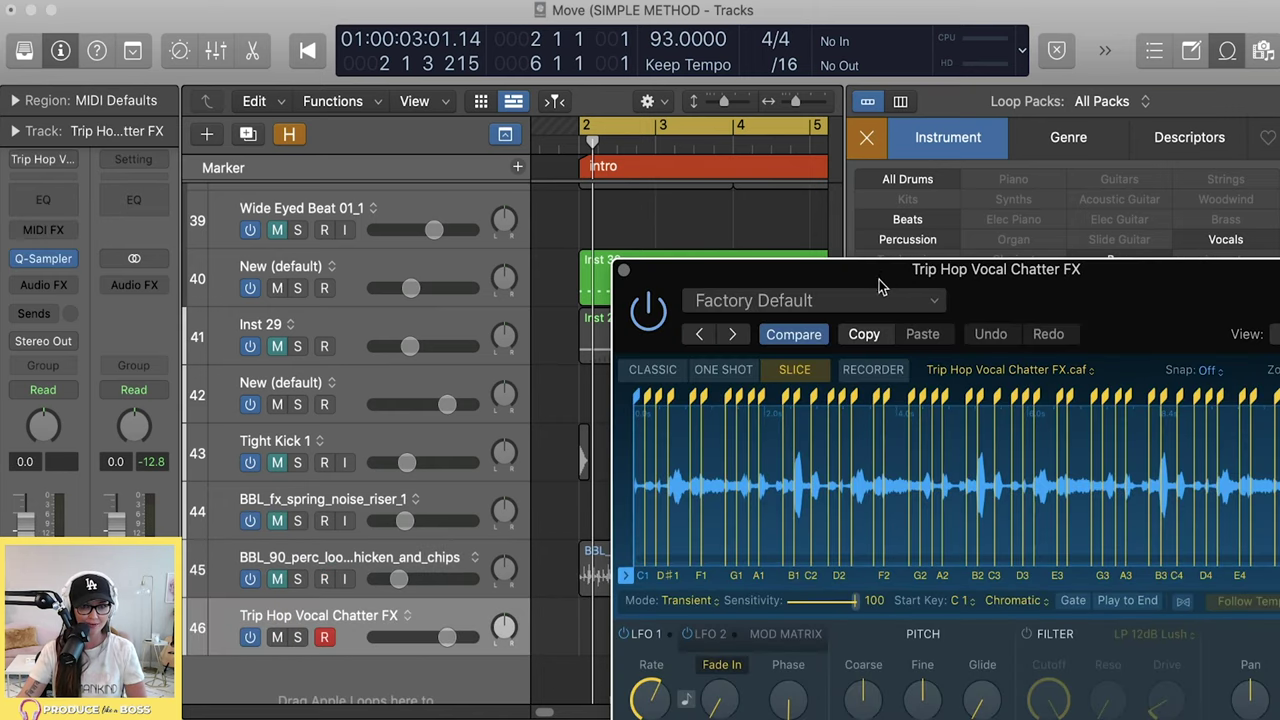
- Move the Quick Sampler window fully into view and preview the vocal loop in Classic, One Shot and Slice modes
left_click_drag(880, 272, 794, 95)
left_click(566, 188)
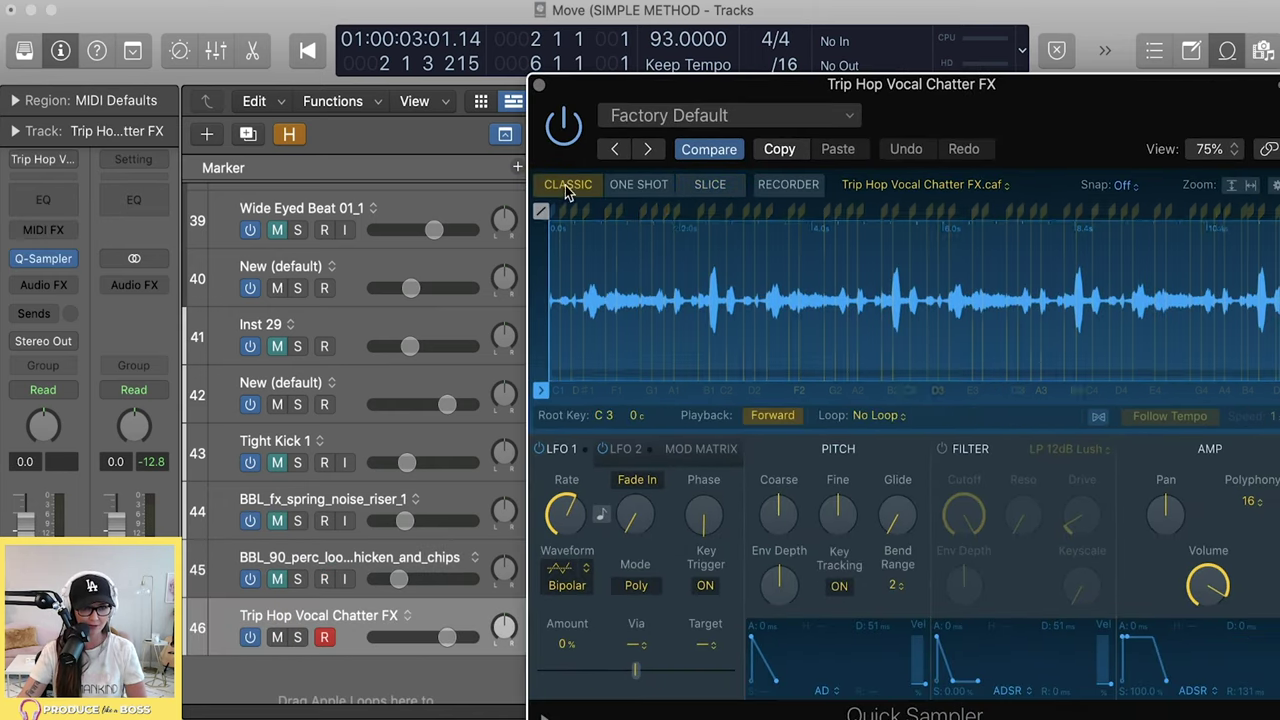
left_click(650, 189)
left_click(716, 190)
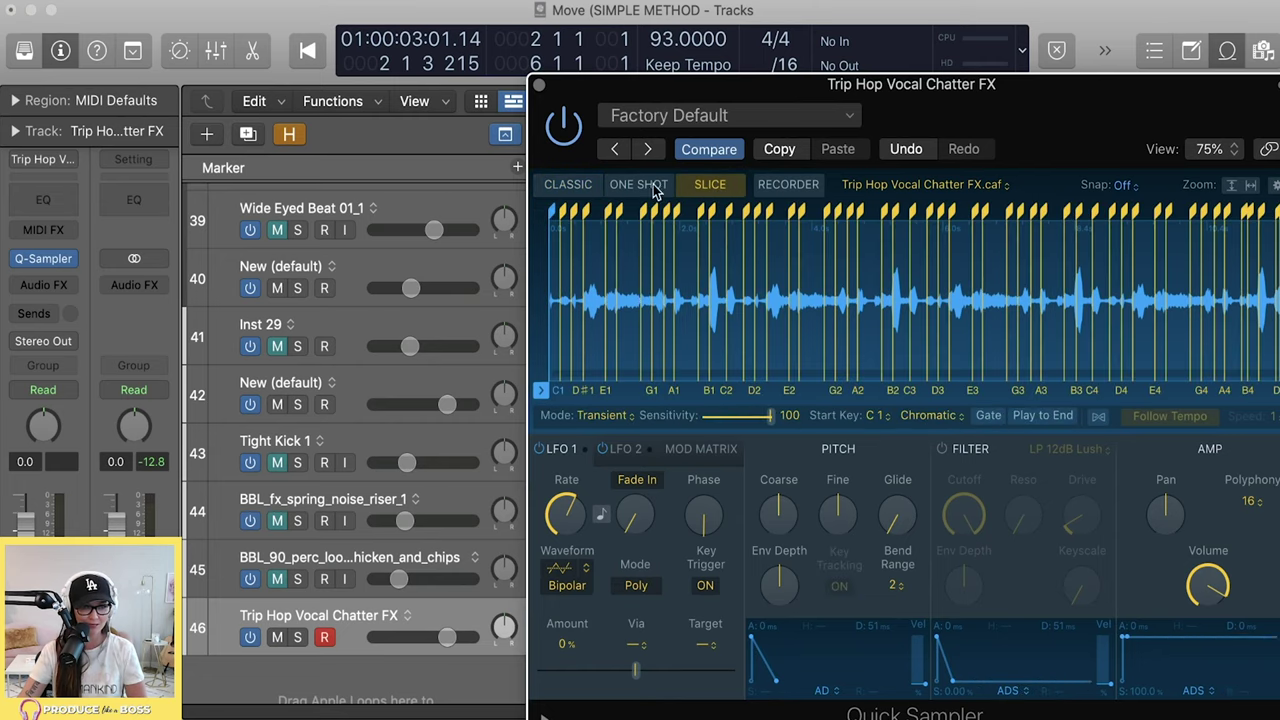
- Audition the vocal loop in Classic and One Shot modes, return to Slice mode and try a single slice
left_click(568, 186)
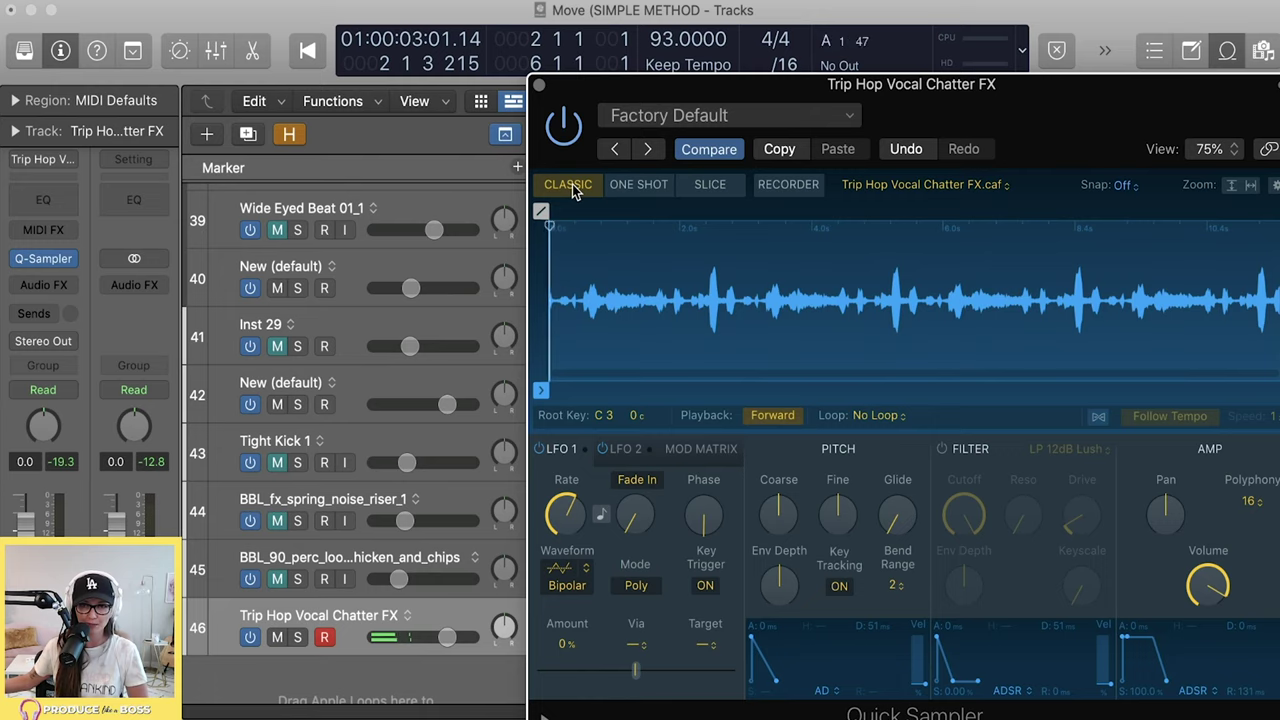
left_click(572, 188)
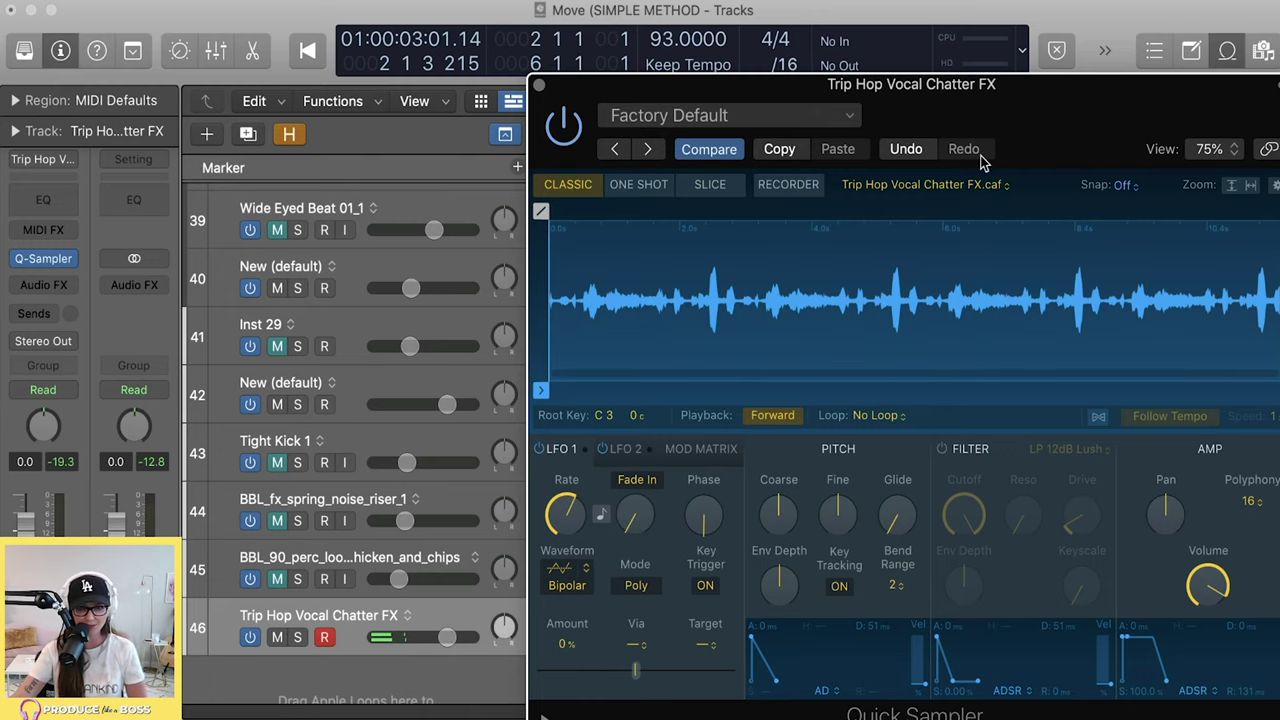
left_click(641, 187)
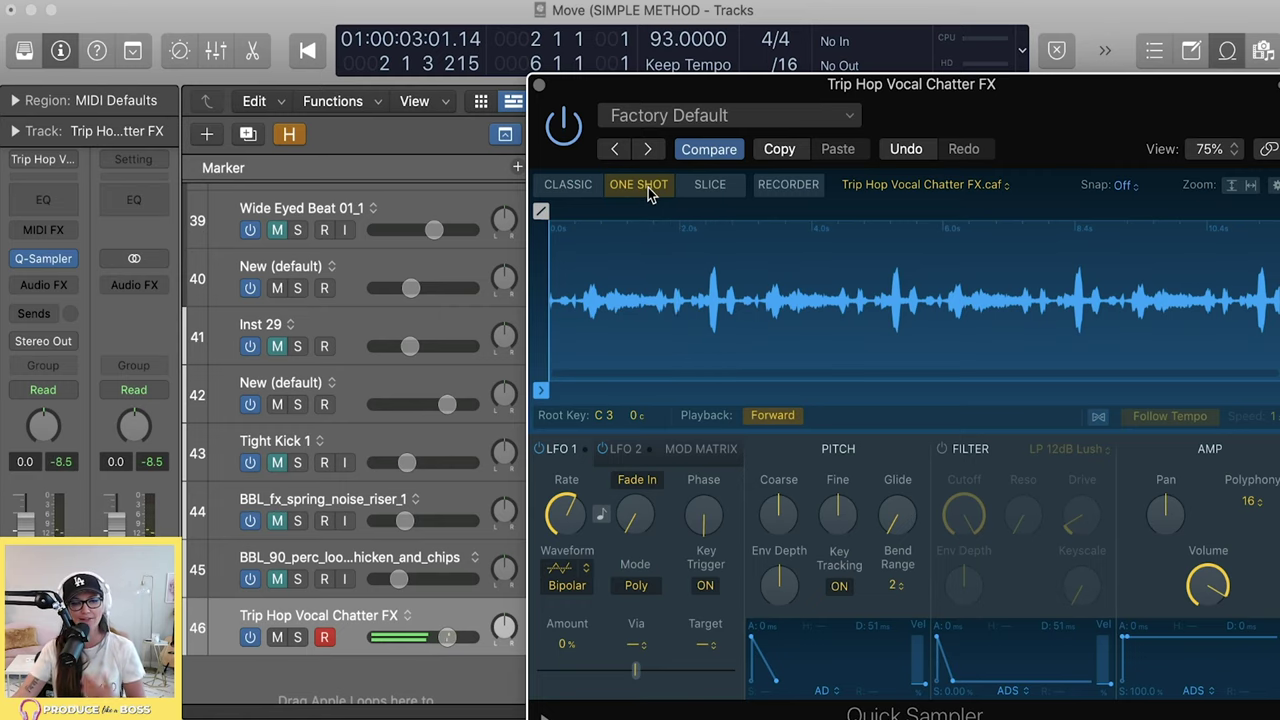
left_click(652, 186)
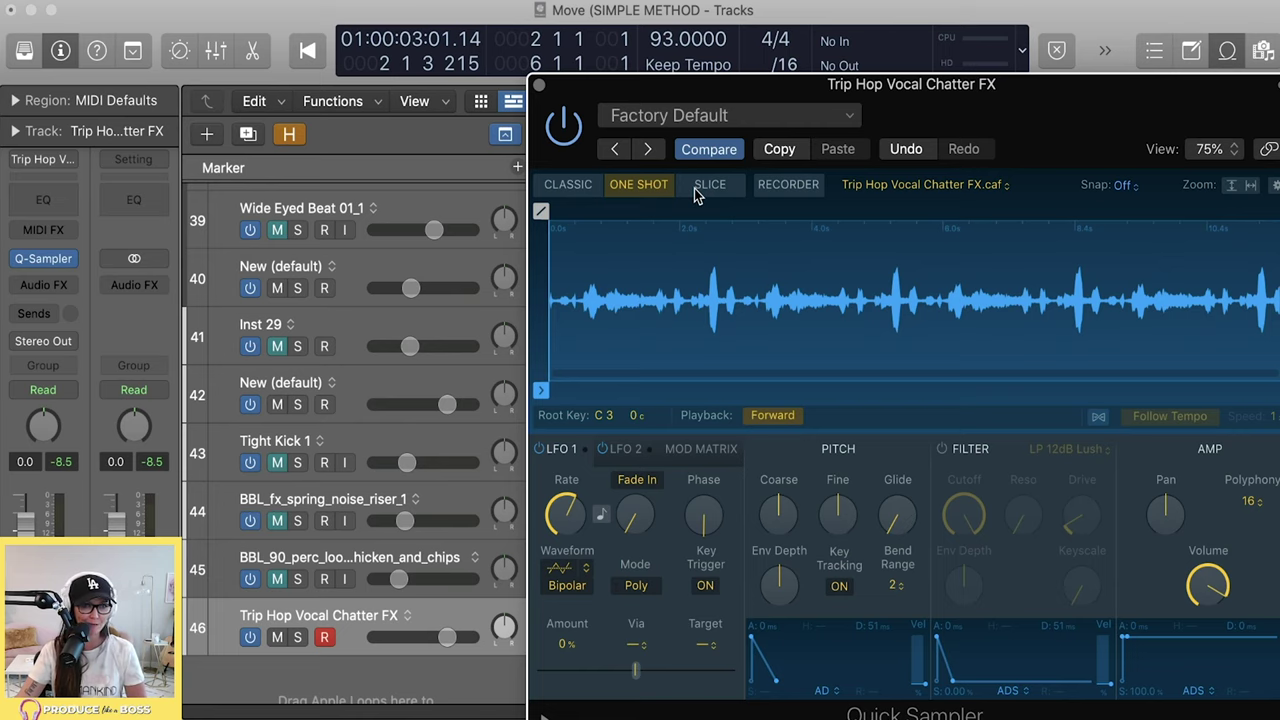
left_click(727, 191)
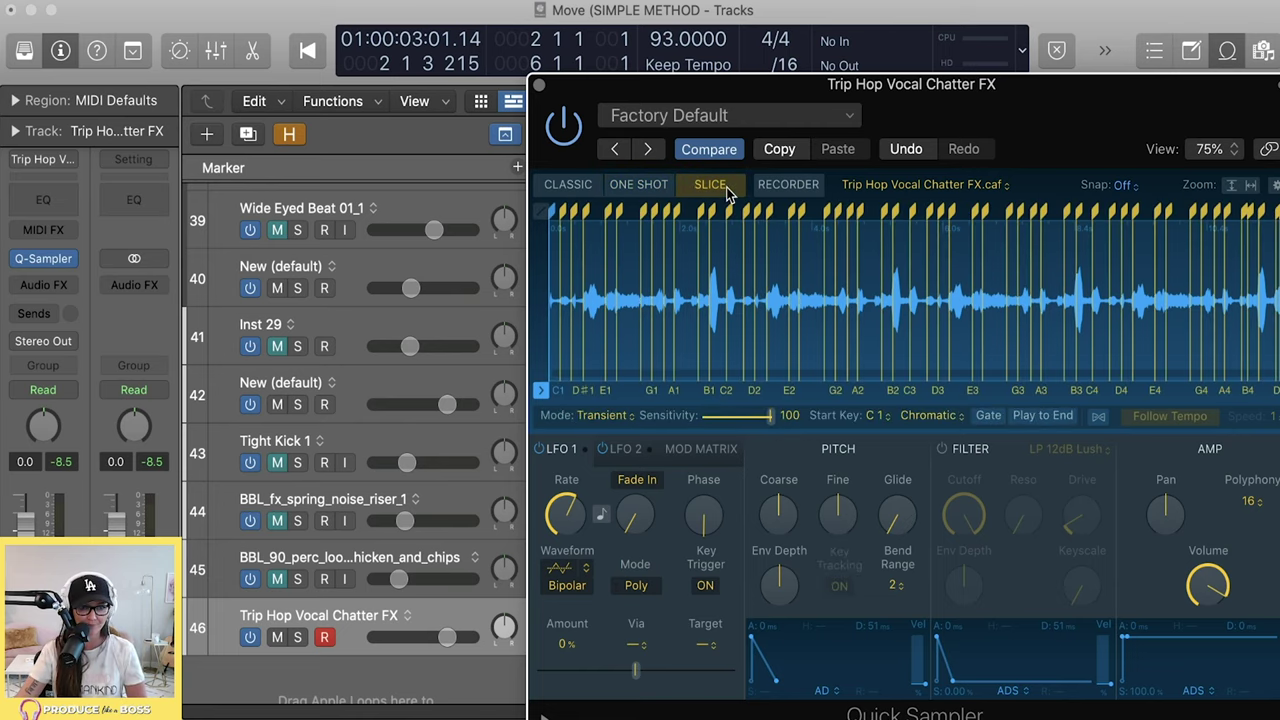
left_click(741, 274)
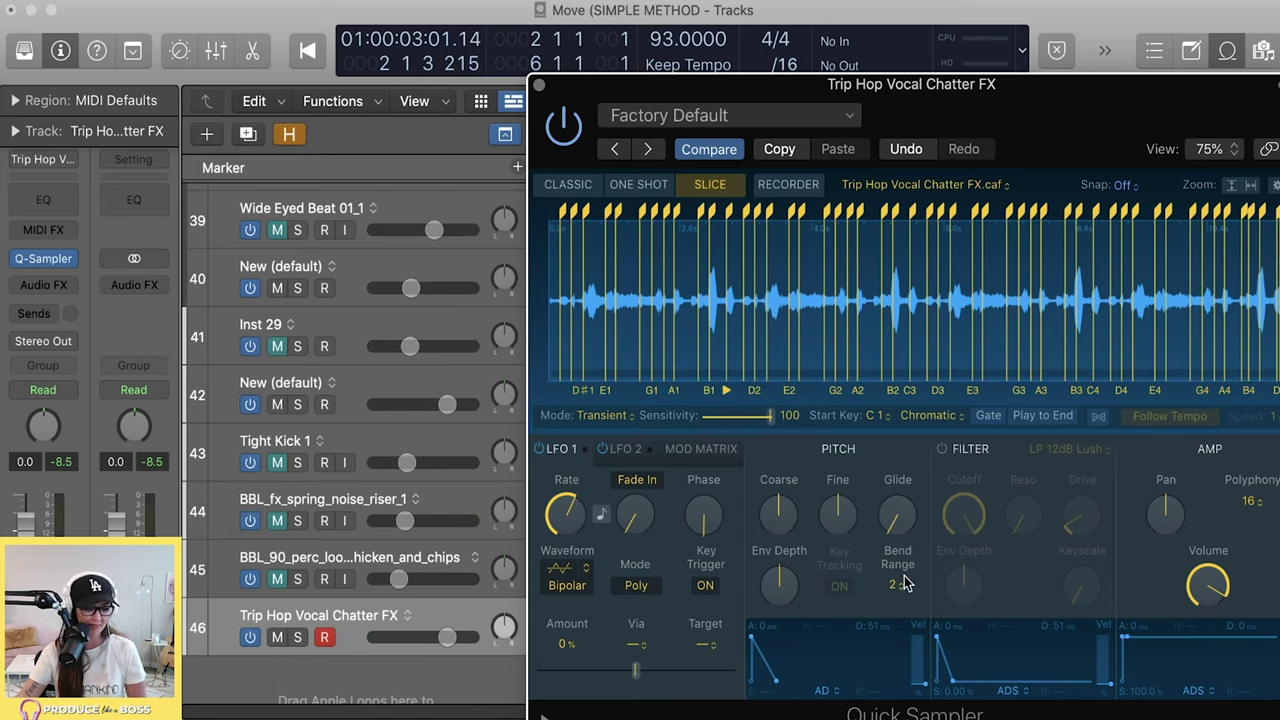
- Review the Transient+Note slicing option and switch the slicing mode to Beat Divisions
left_click(605, 415)
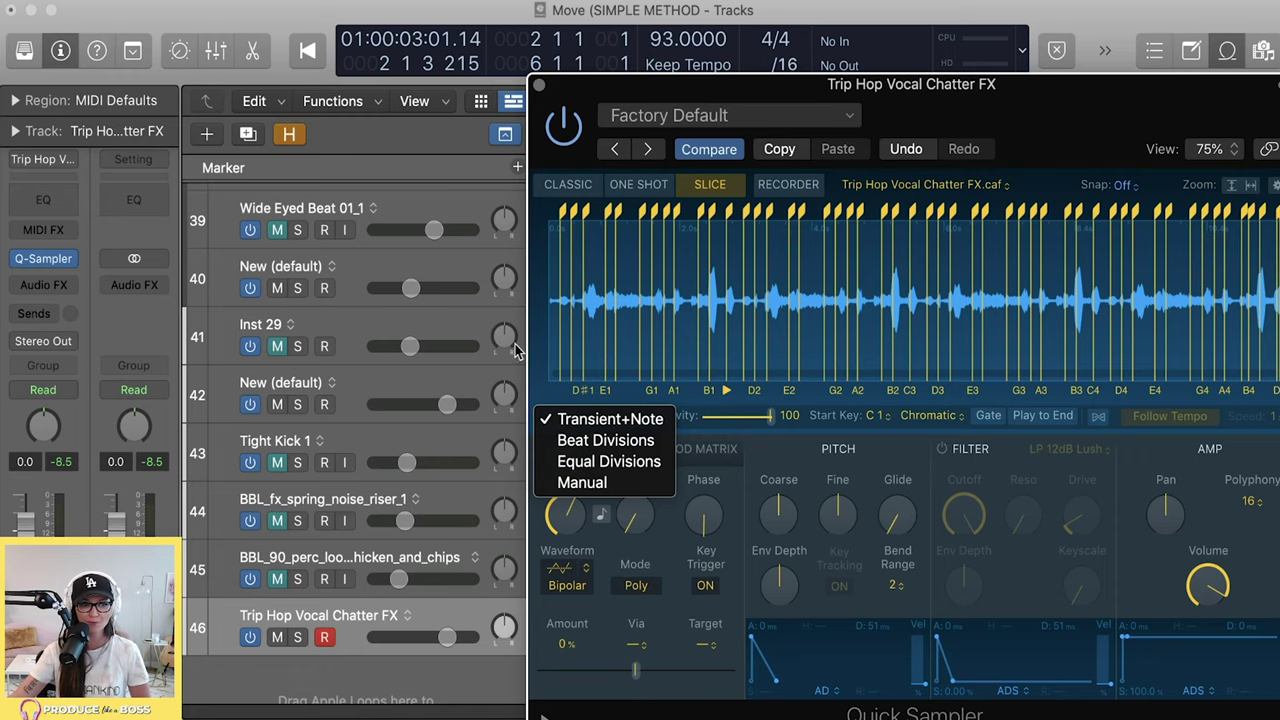
left_click(574, 419)
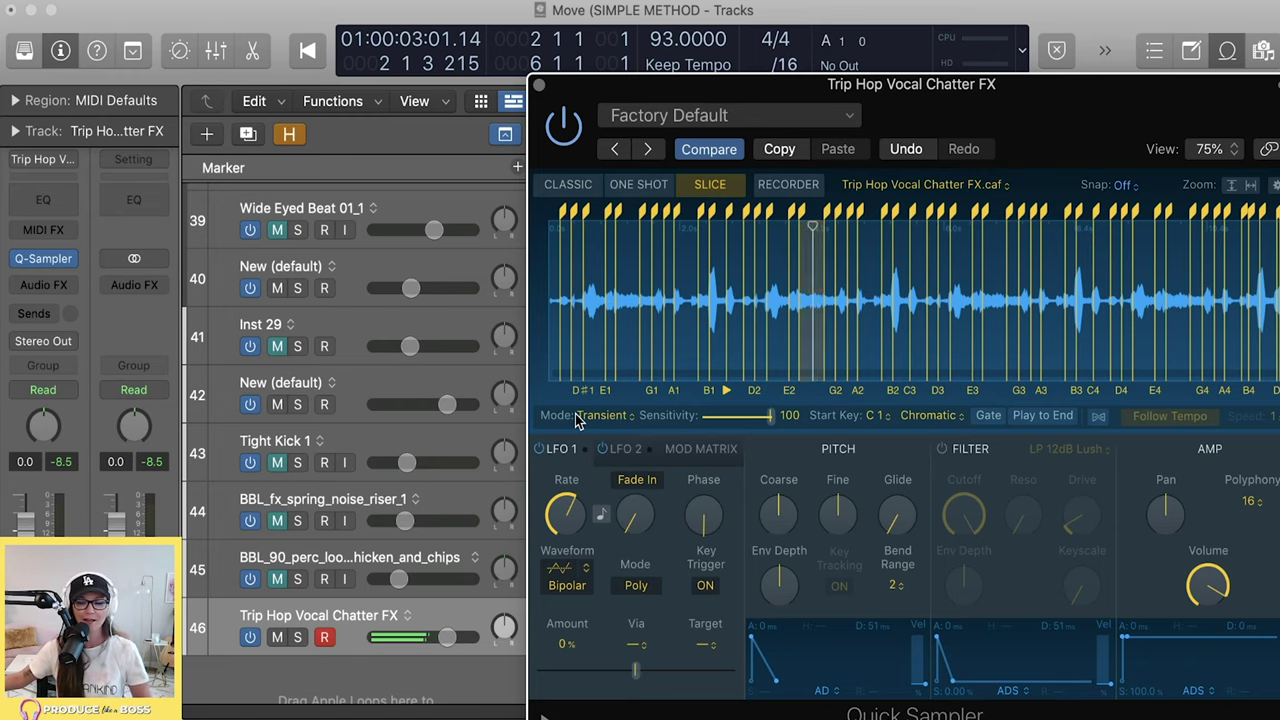
left_click(600, 416)
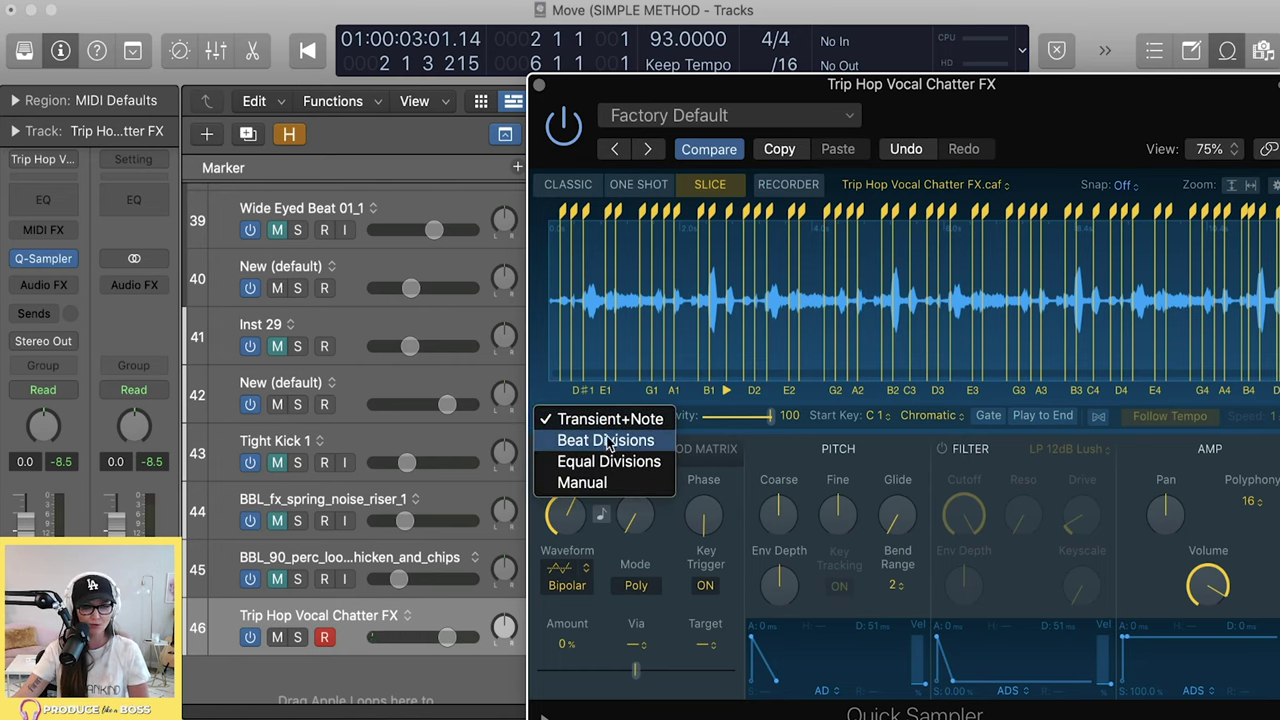
left_click(605, 440)
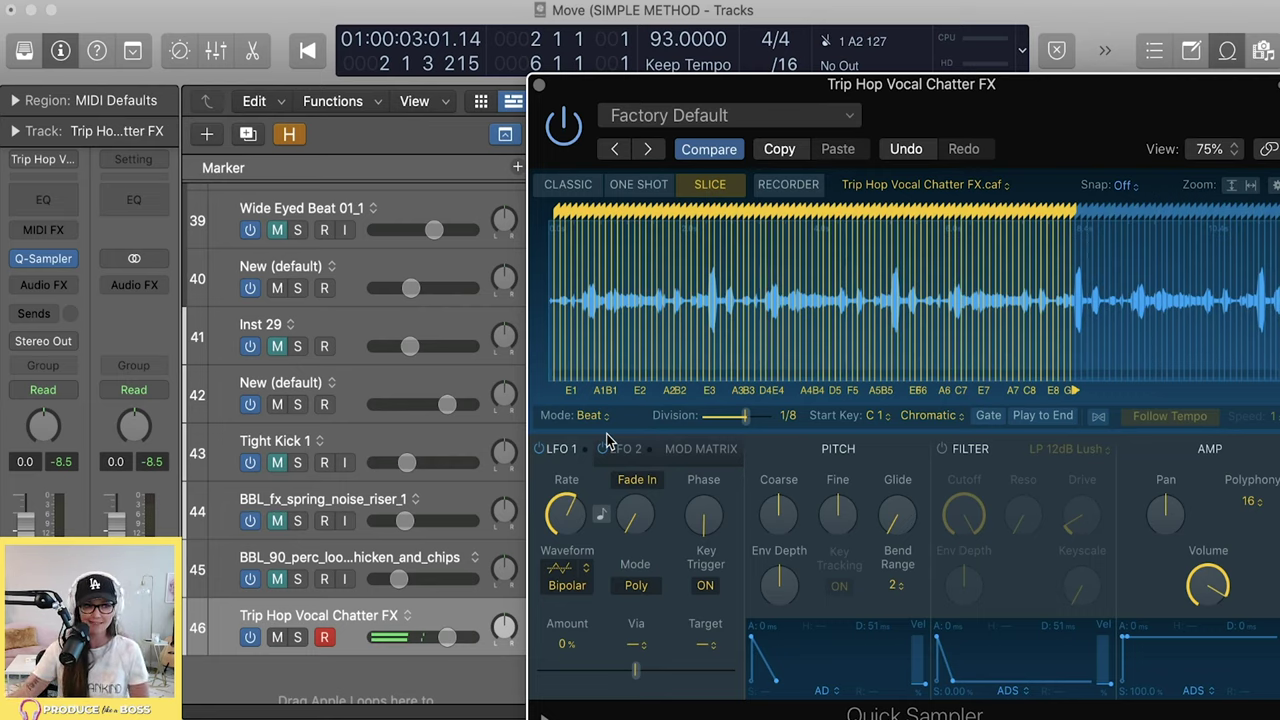
- Set the slicing mode to Equal Divisions and move the C#1 slice marker to about 0.71 s
left_click(602, 417)
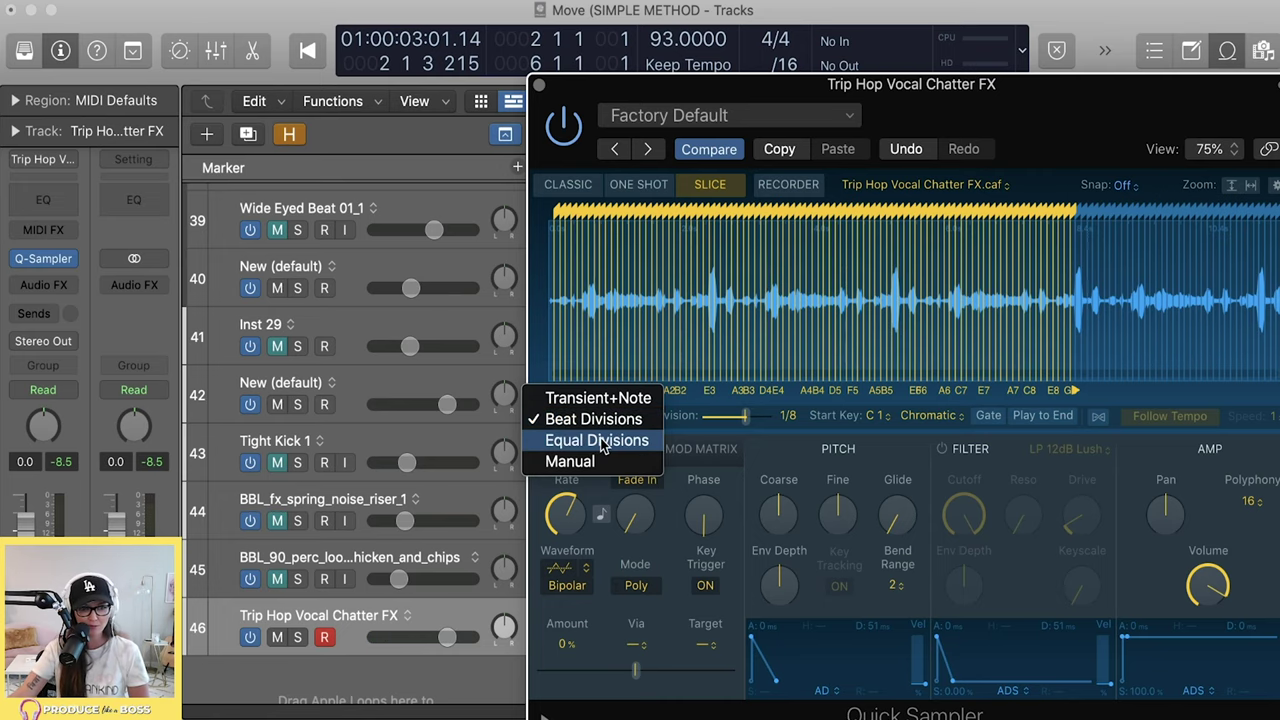
left_click(603, 441)
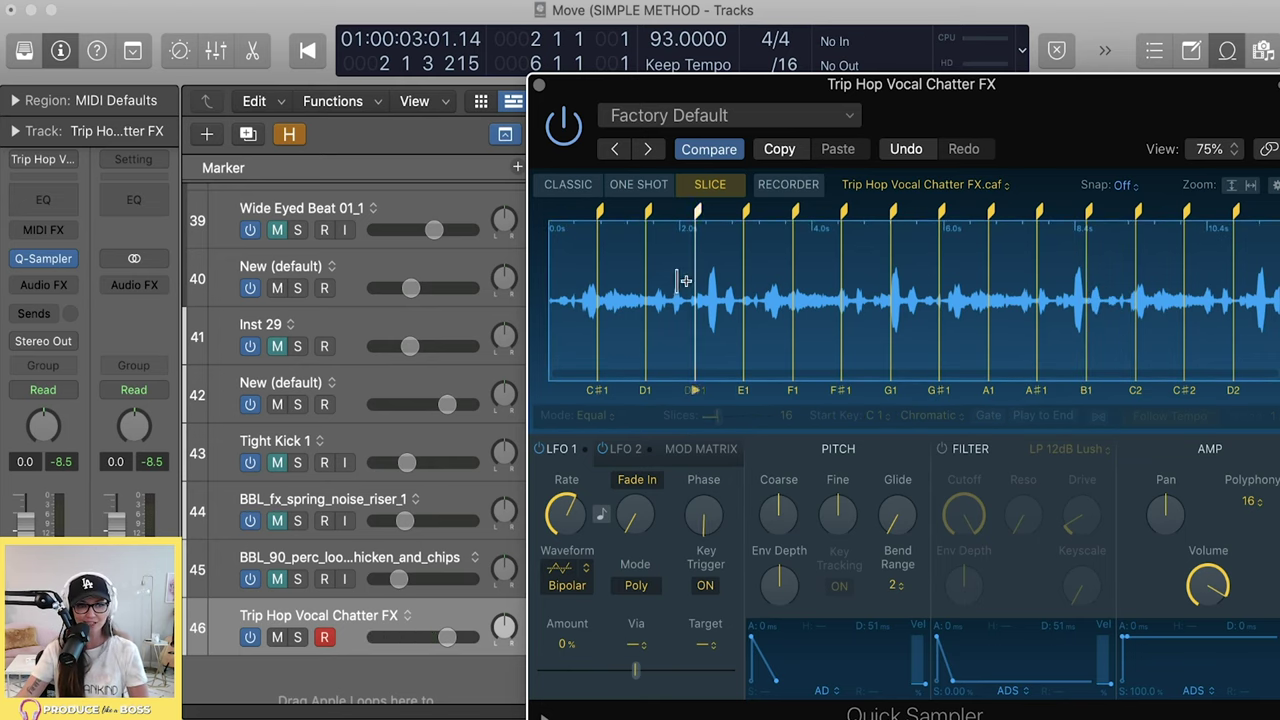
left_click(597, 213)
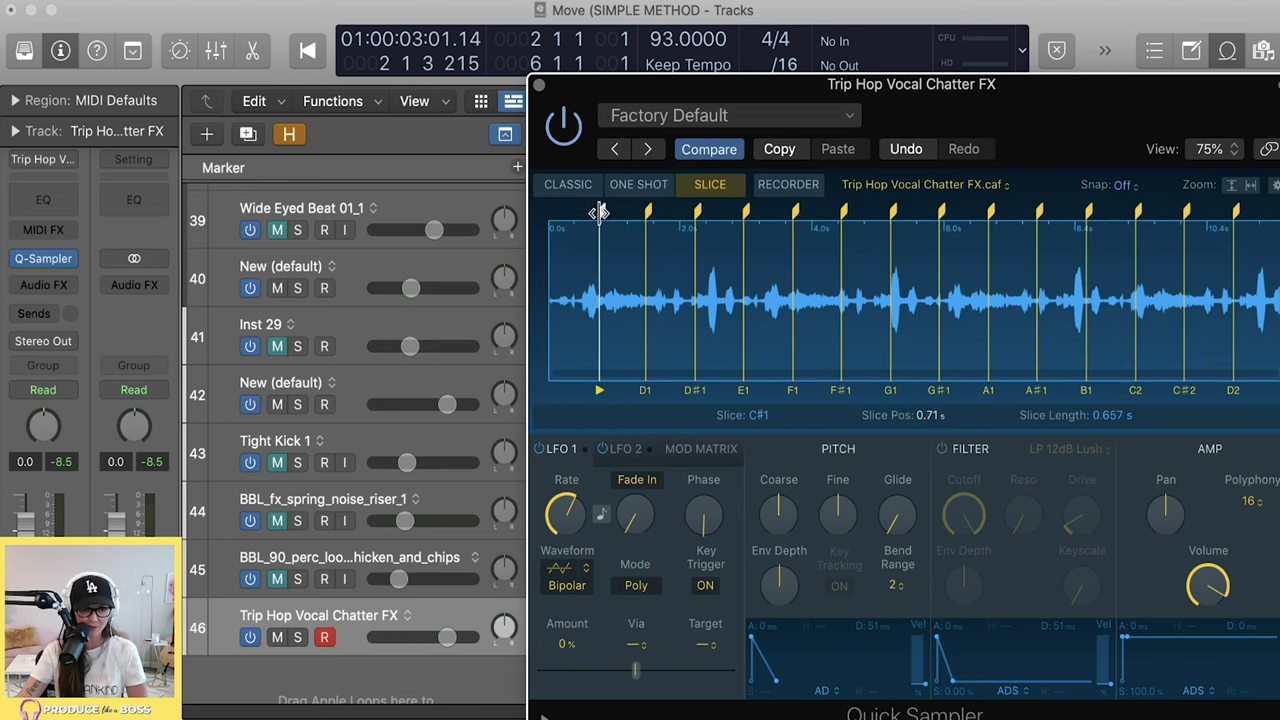
- Keep the slicing mode on Manual and move the C#1, D1 and D#1 slice markers earlier in the waveform
left_click(590, 418)
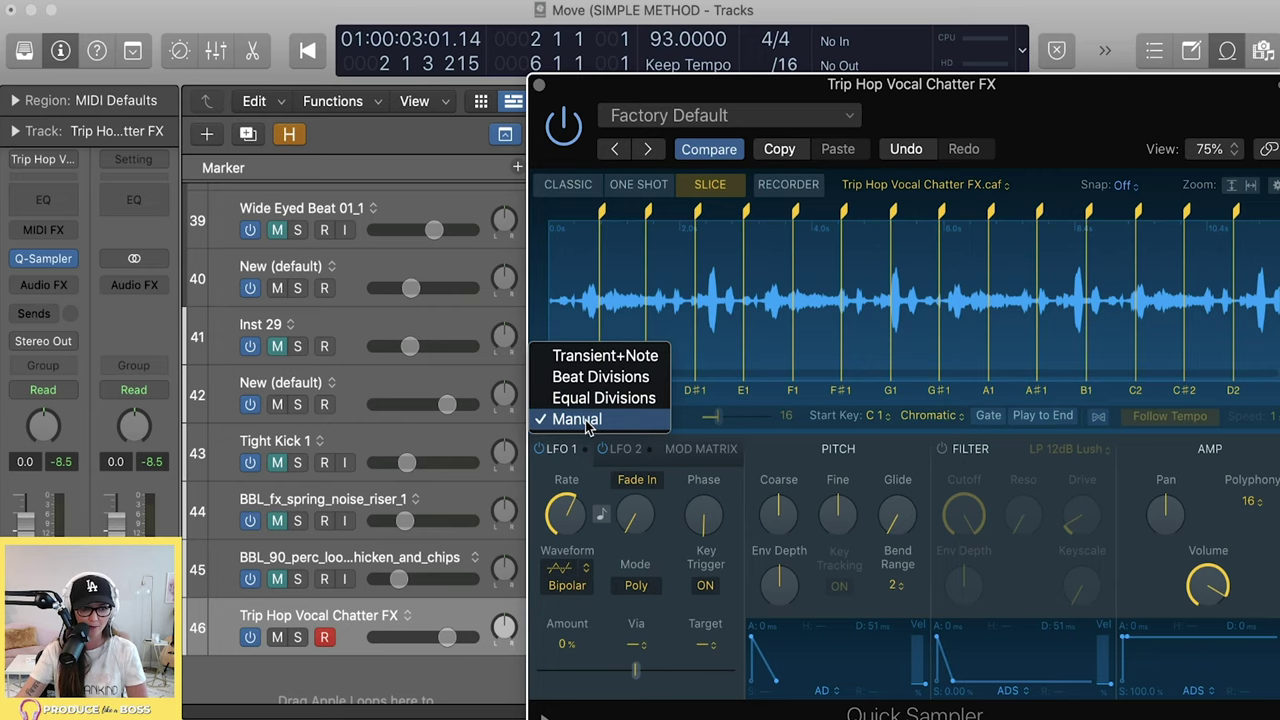
left_click(597, 420)
mouse_move(601, 212)
left_mouse_down()
mouse_move(570, 210)
mouse_move(665, 213)
left_mouse_up()
left_click(648, 213)
left_click(697, 213)
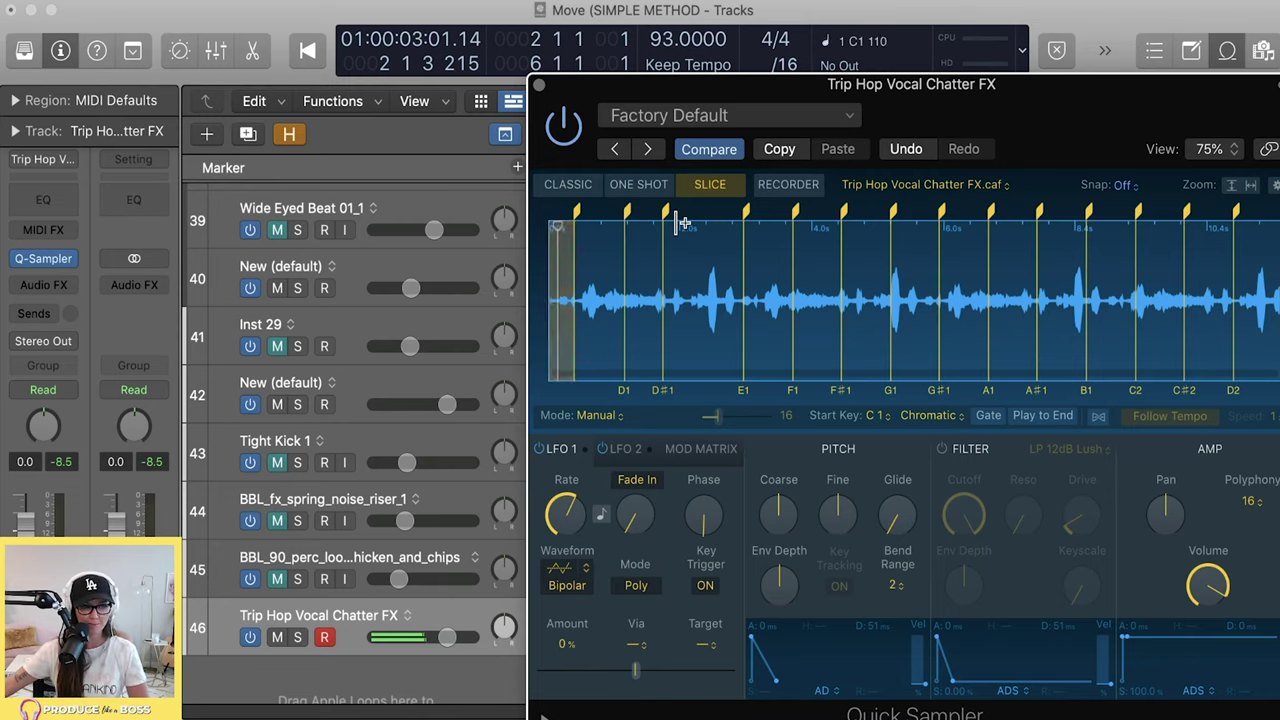
- Shorten the C#1 slice by moving the D1 marker earlier and setting the C#1 marker at about 0.455 s
left_click_drag(577, 212, 566, 216)
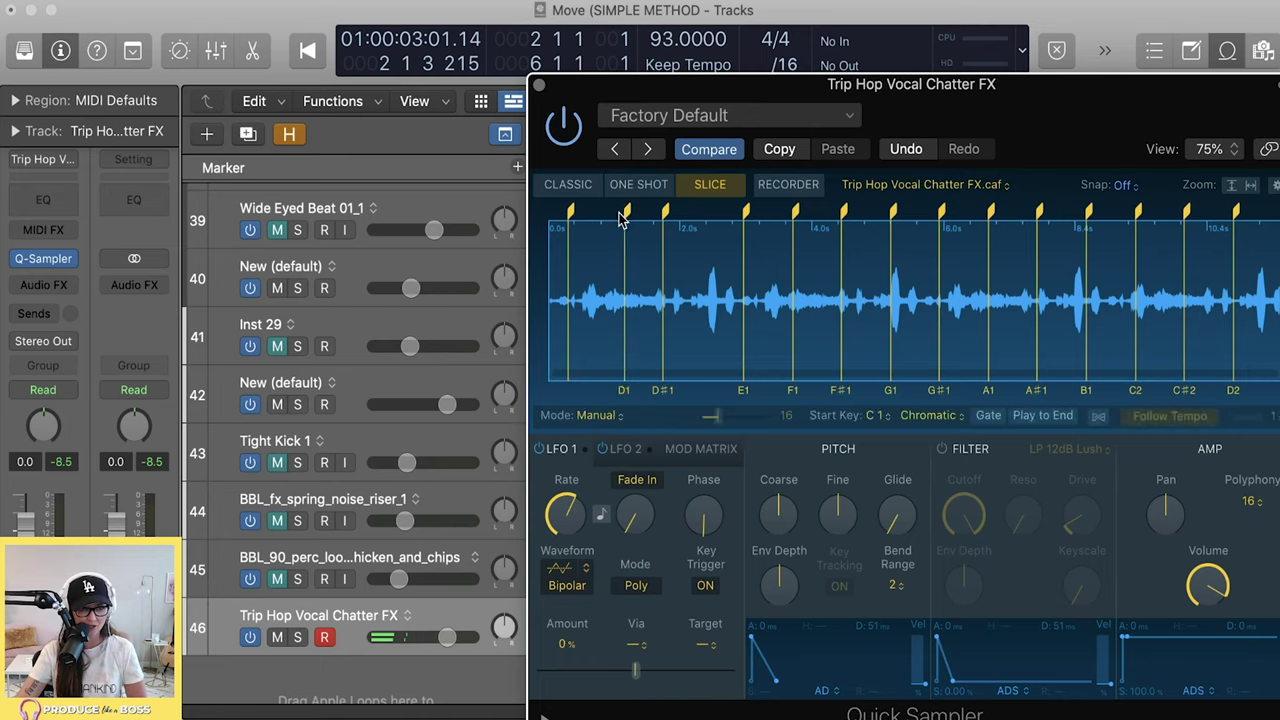
left_click_drag(621, 220, 602, 222)
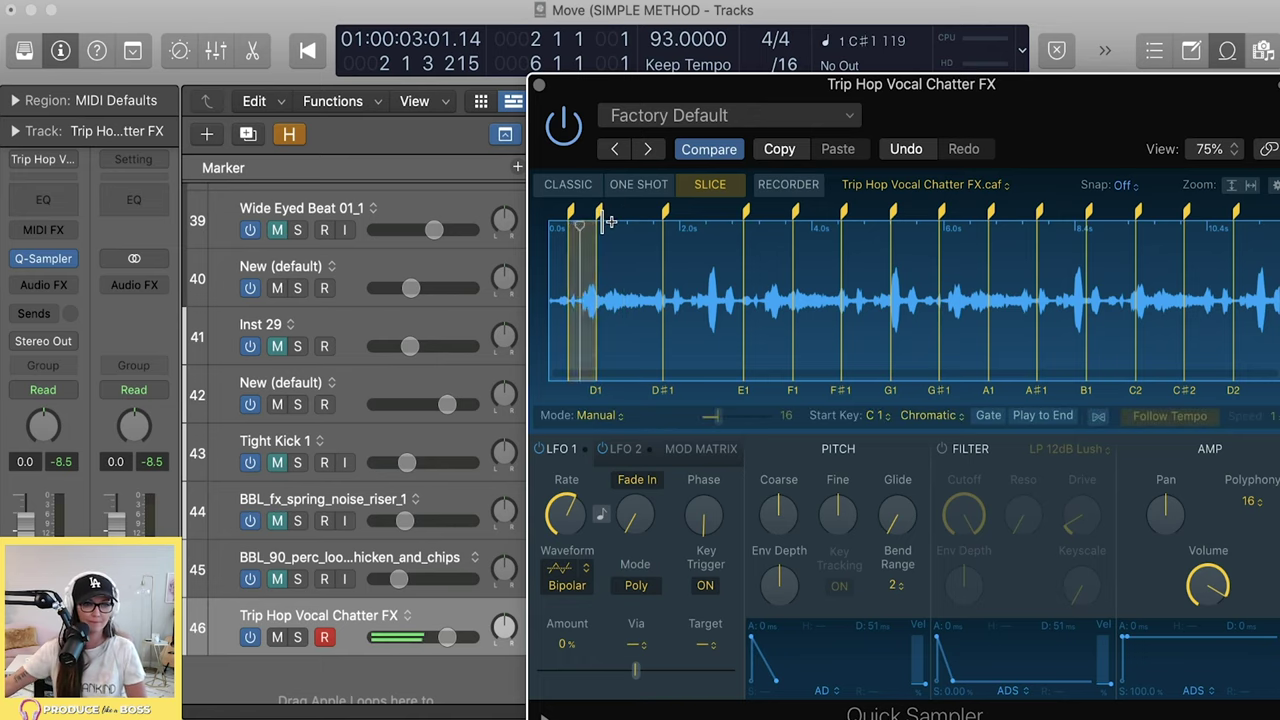
left_click_drag(568, 213, 581, 213)
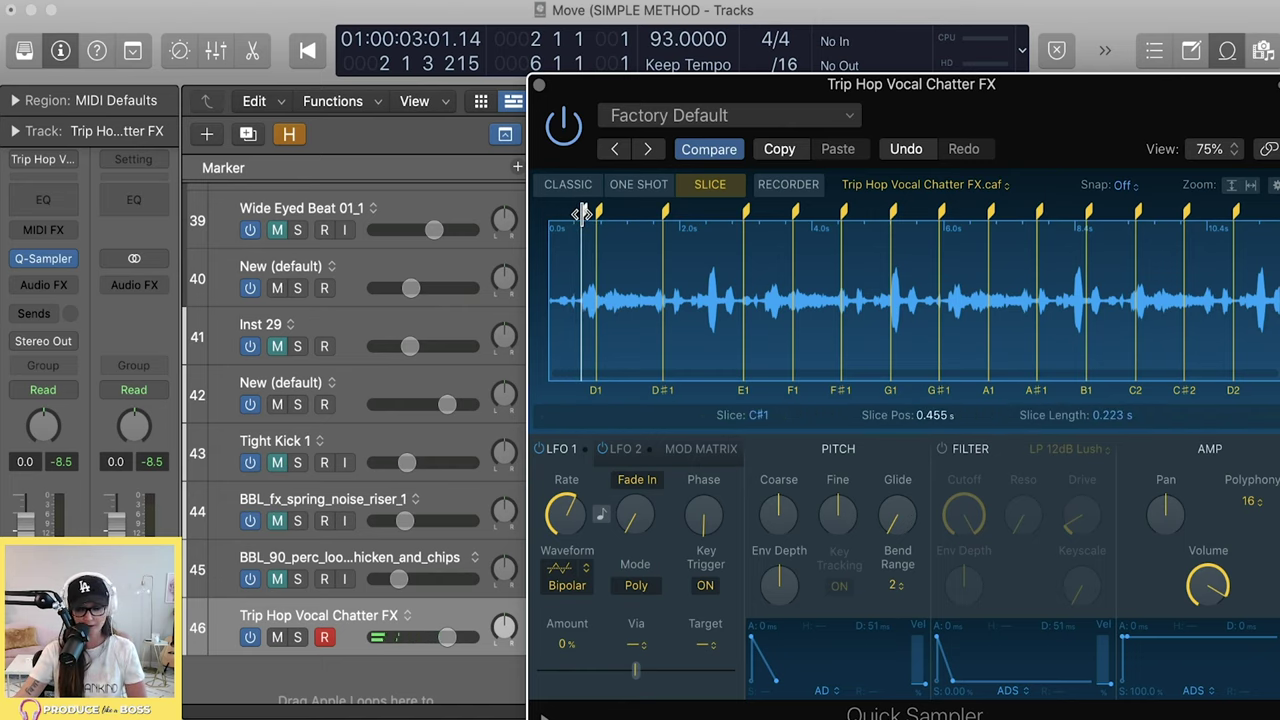
left_click(581, 213)
left_click(581, 213)
left_click(581, 213)
left_click(581, 213)
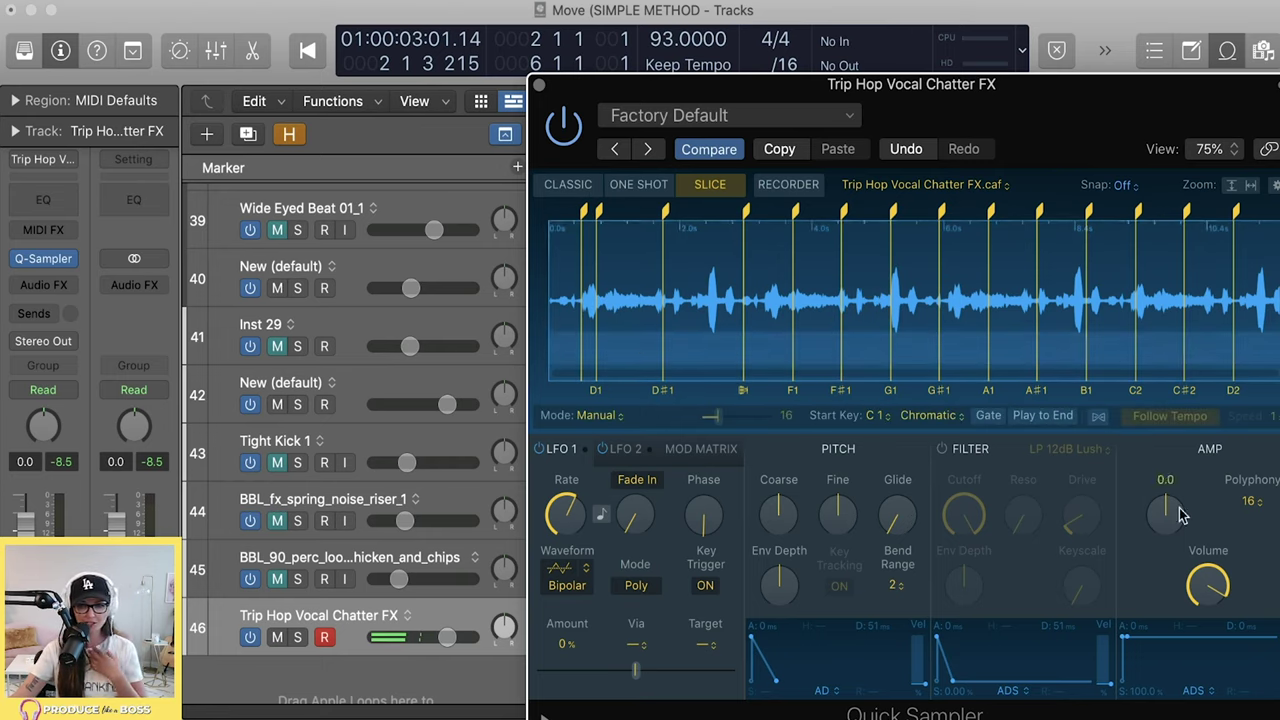
- Set the sampler's polyphony to 1 and switch it to One Shot mode
left_click(1255, 510)
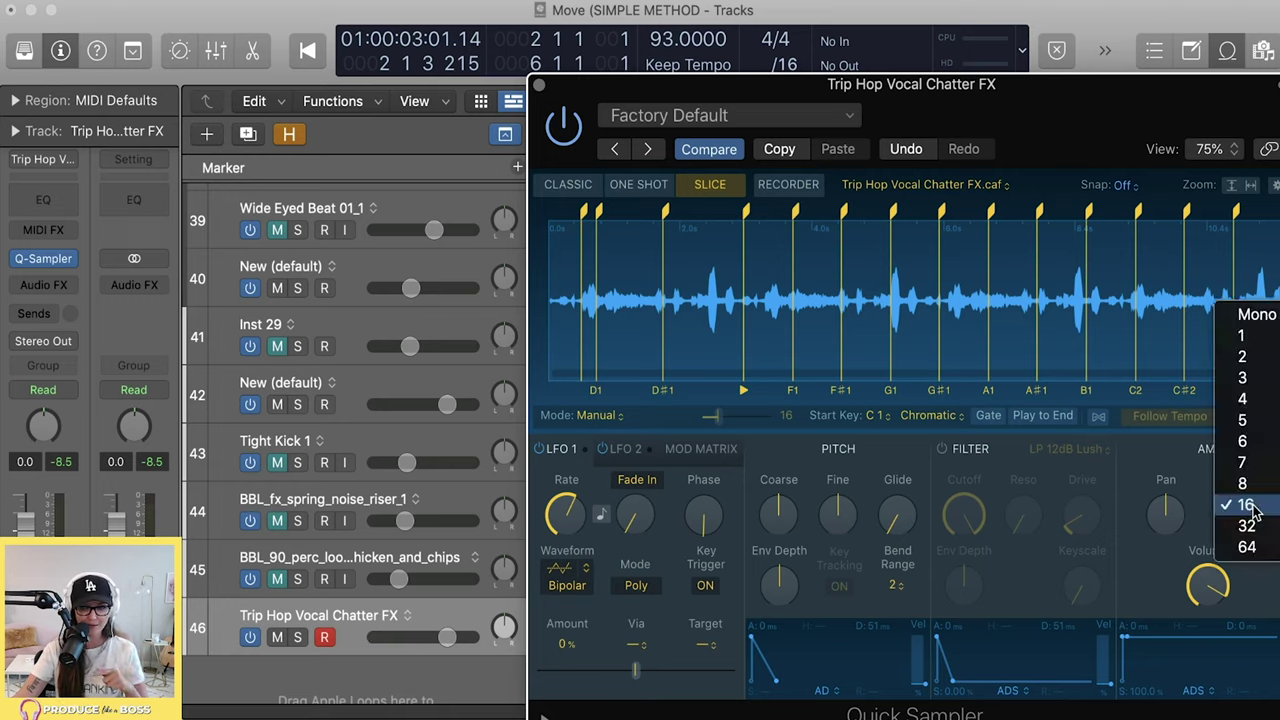
left_click(1248, 334)
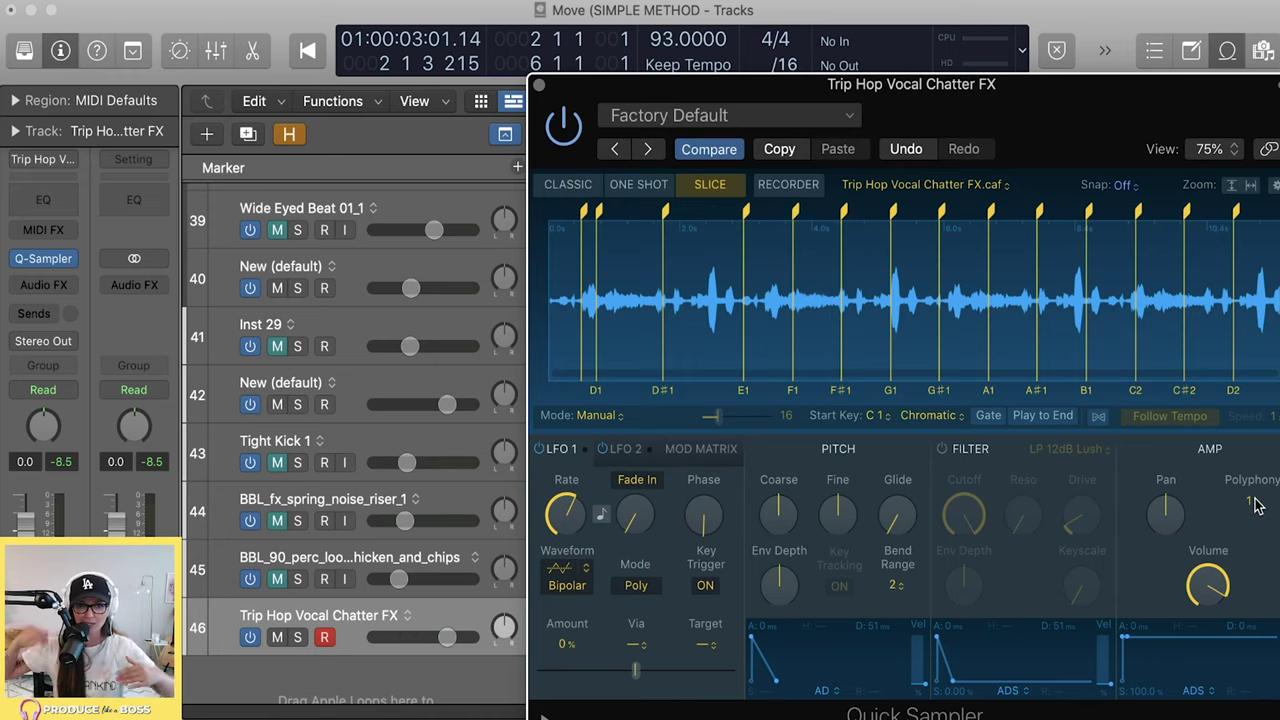
left_click(636, 186)
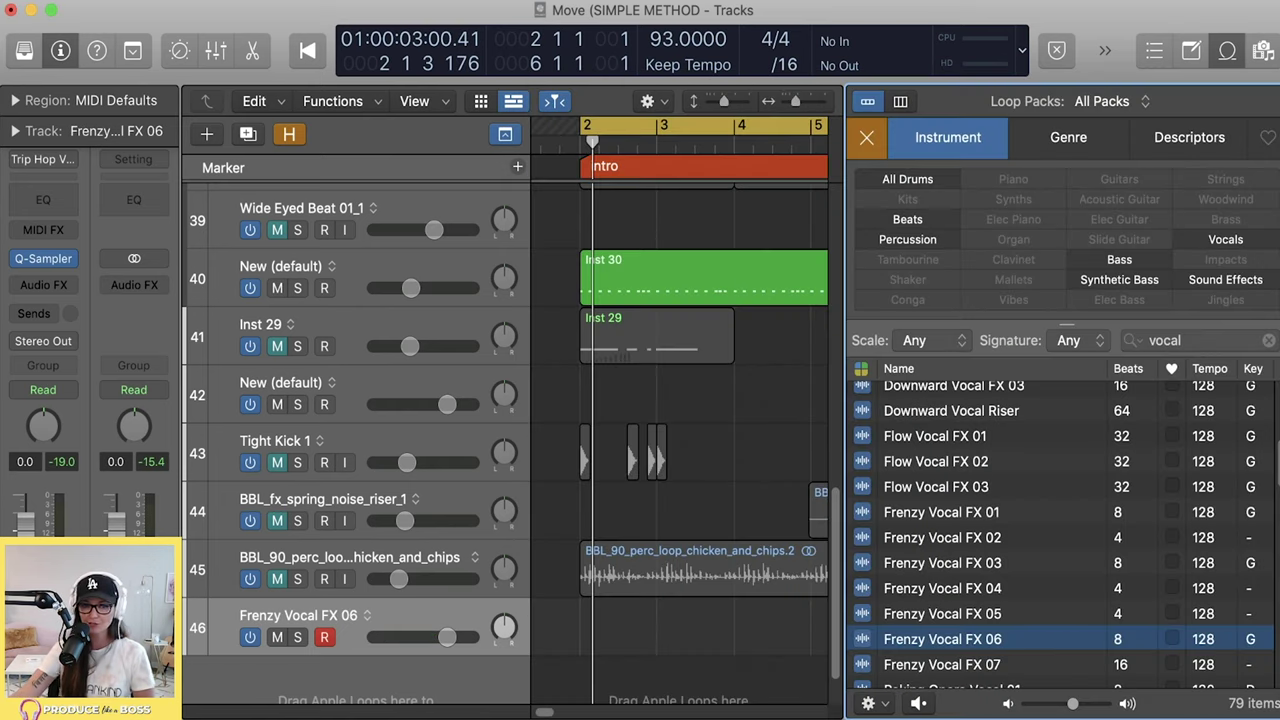
- Browse the vocal loops and audition Peking Opera Vocal 02, 03 and 04
scroll(1137, 518, "up", 5)
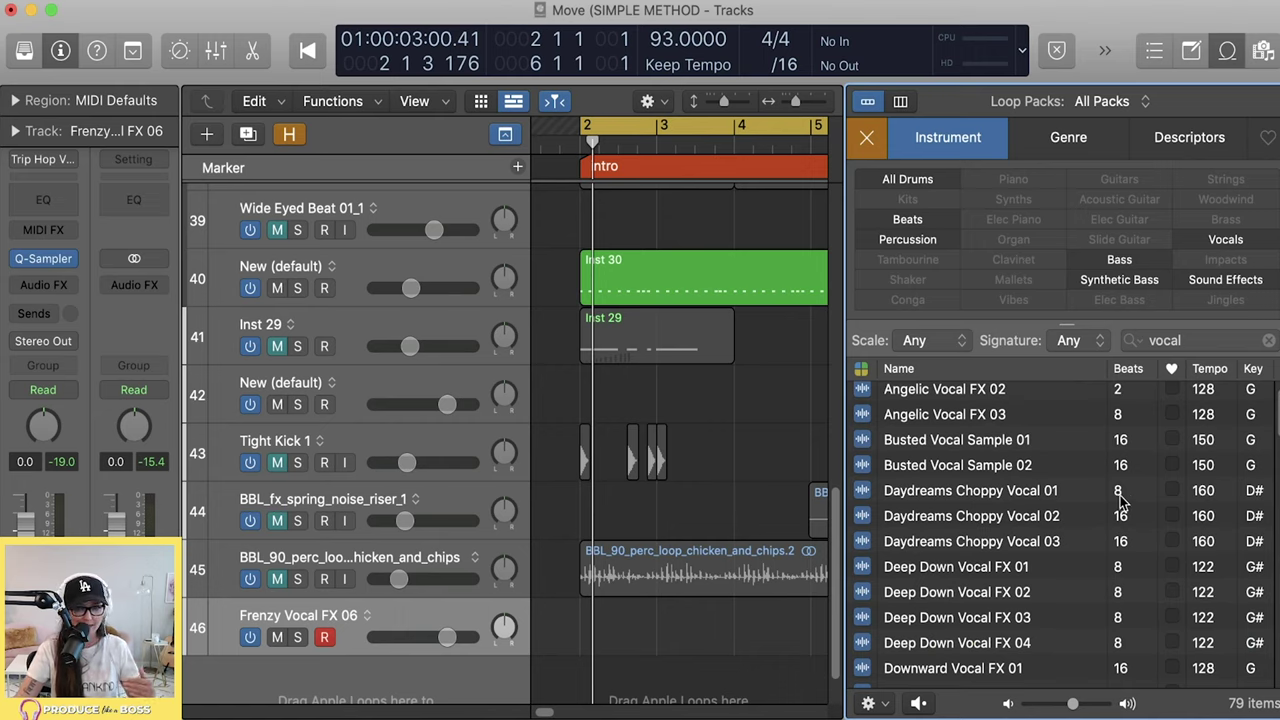
scroll(940, 437, "up", 1)
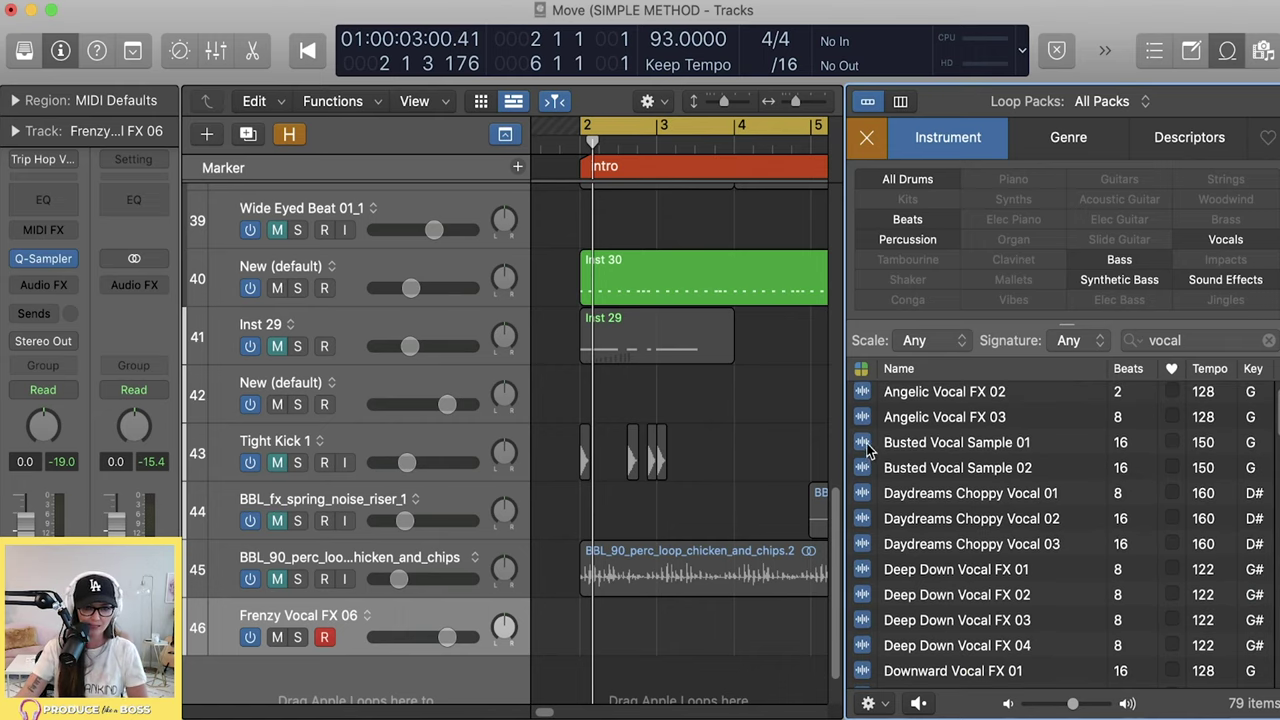
scroll(1064, 660, "down", 5)
left_click(863, 518)
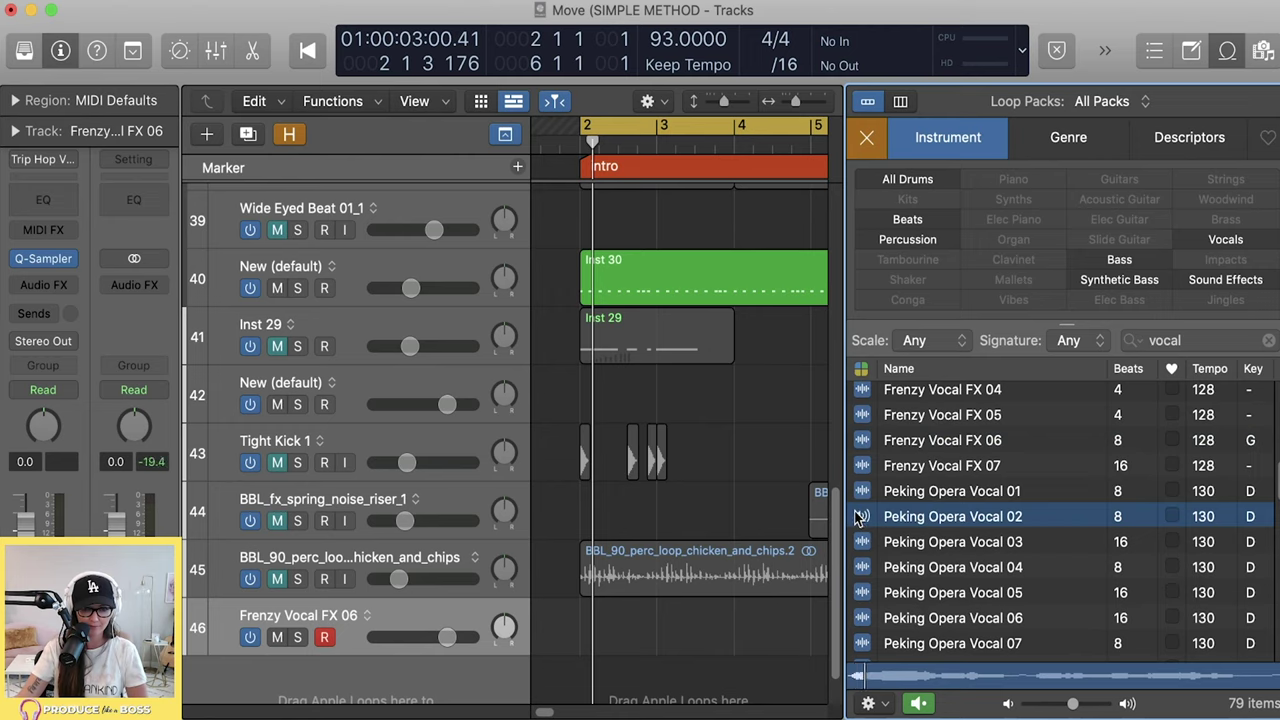
left_click(863, 541)
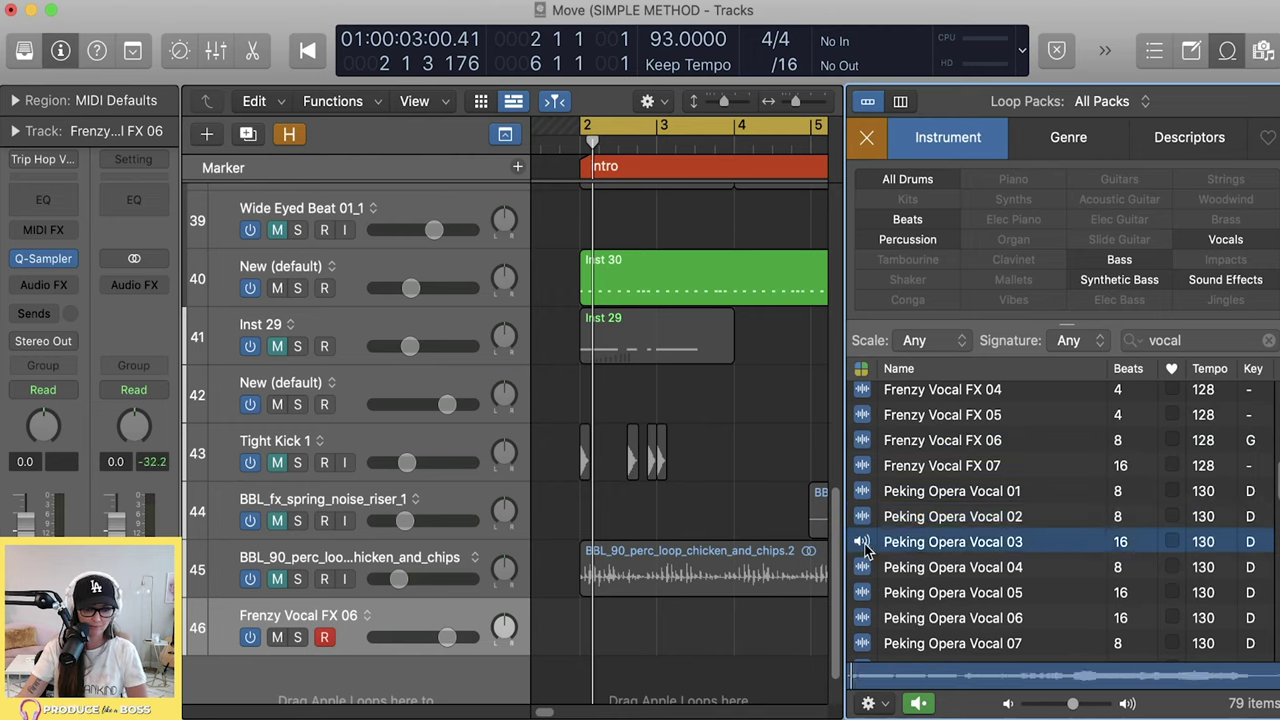
left_click(863, 567)
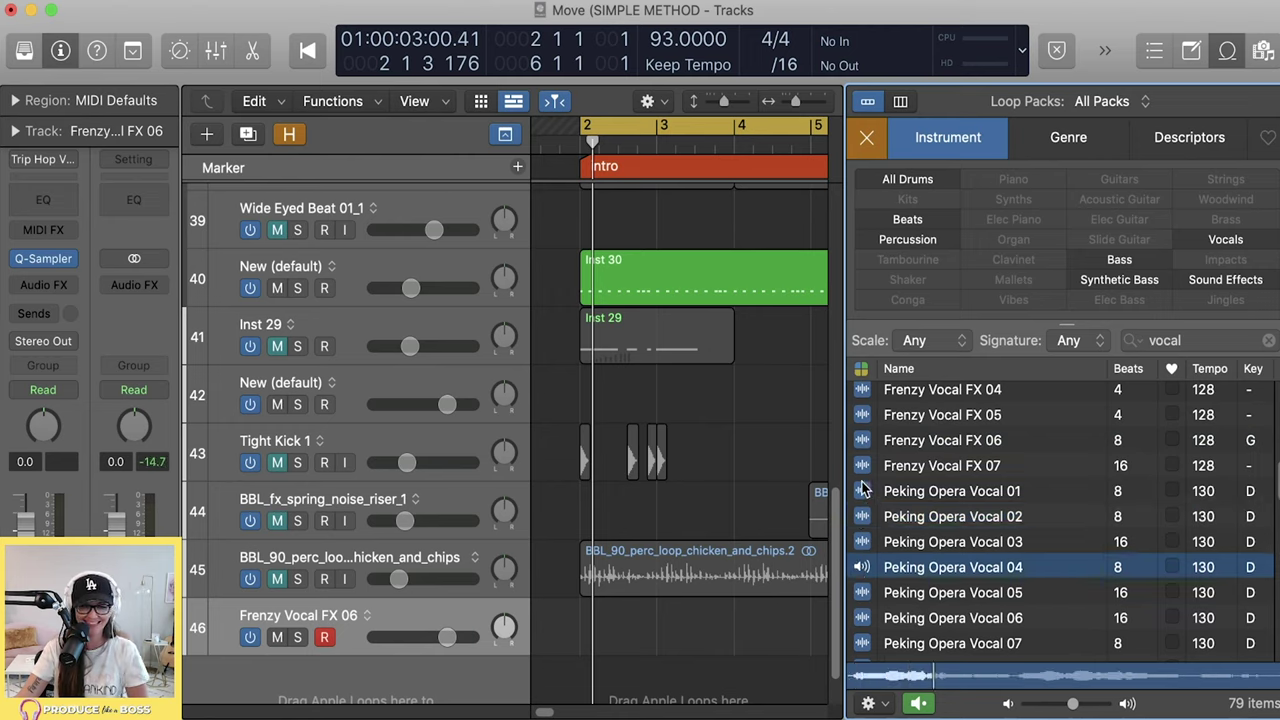
left_click(863, 568)
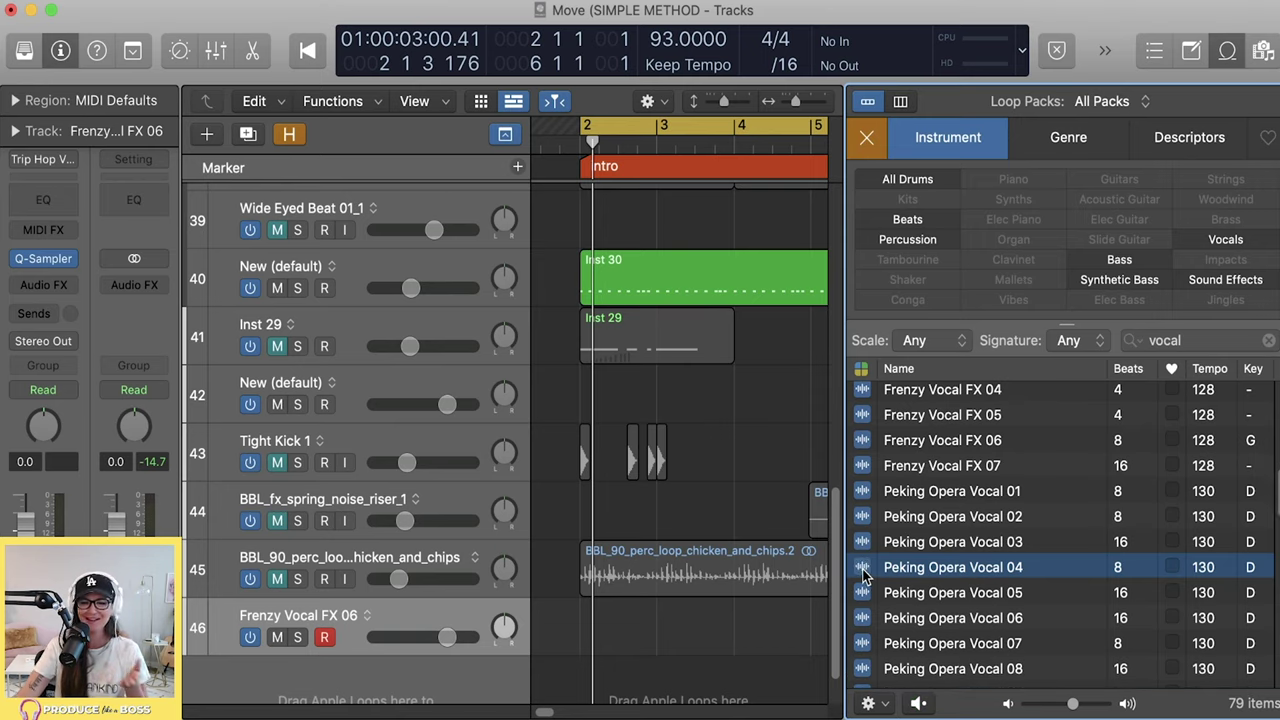
- Audition Frenzy Vocal FX 07 and 06, and place Frenzy Vocal FX 06 at bar 2 on a new audio track
left_click(862, 466)
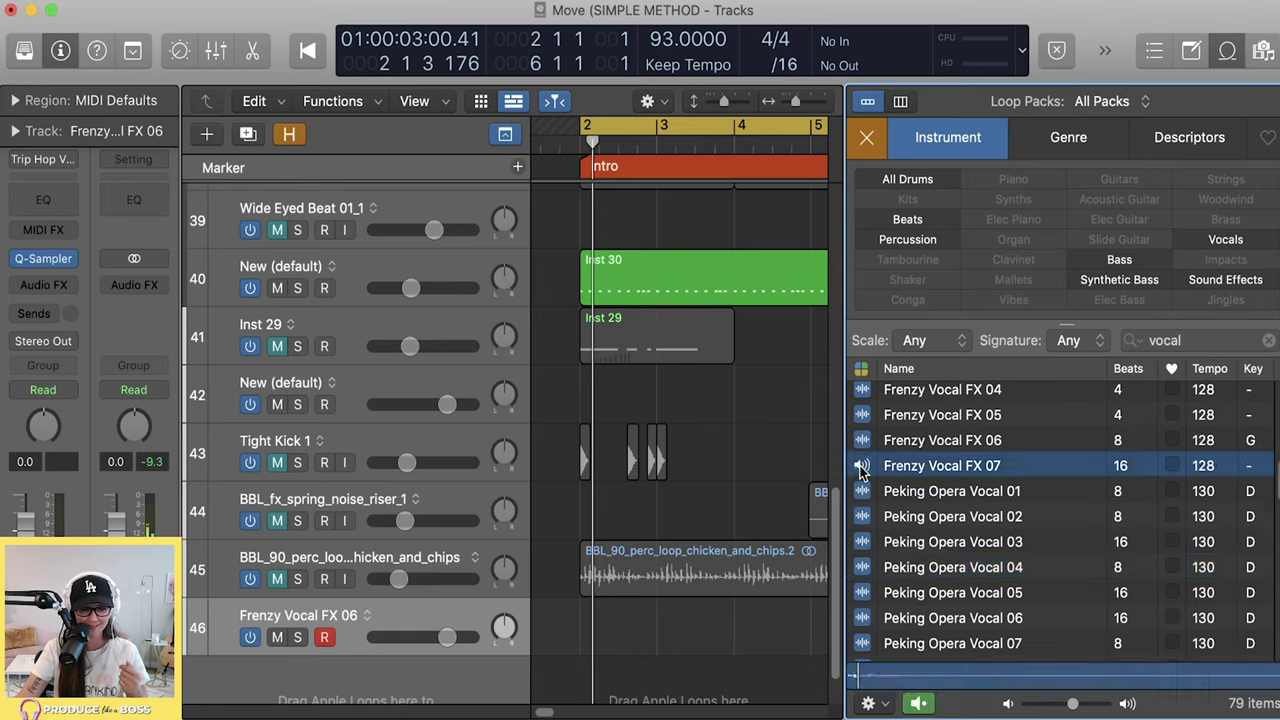
left_click(864, 441)
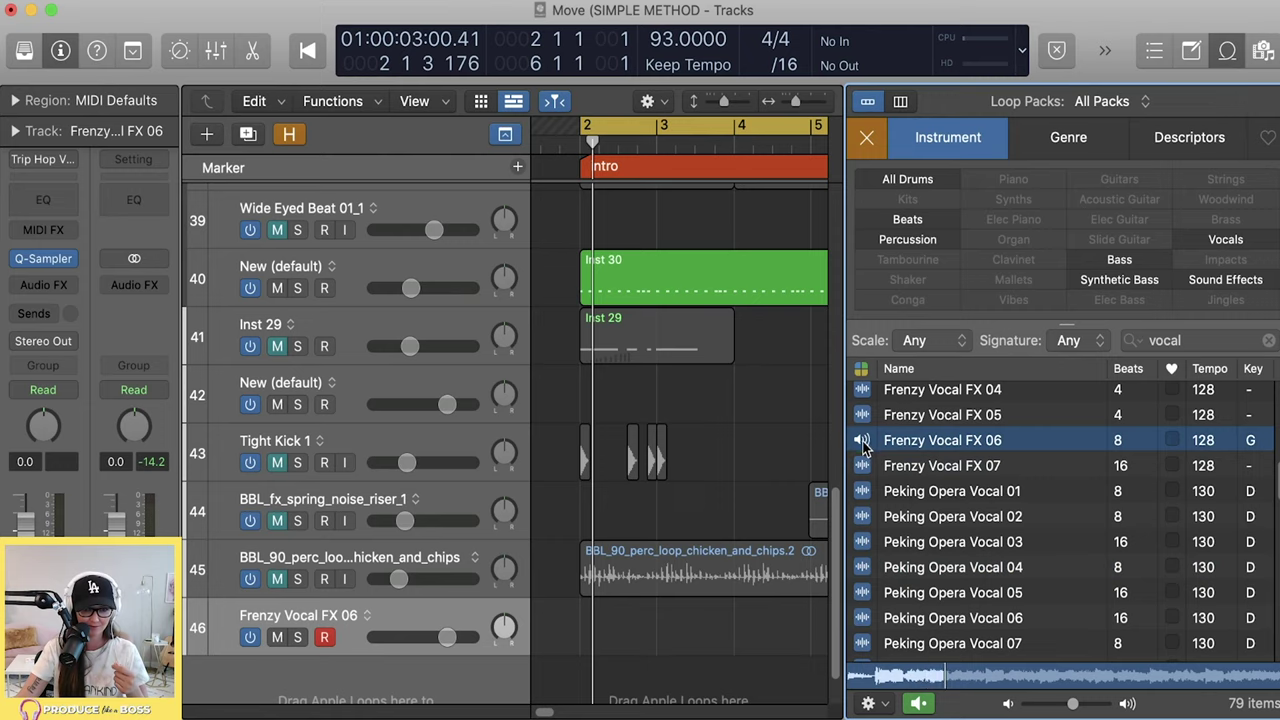
left_click_drag(863, 445, 612, 678)
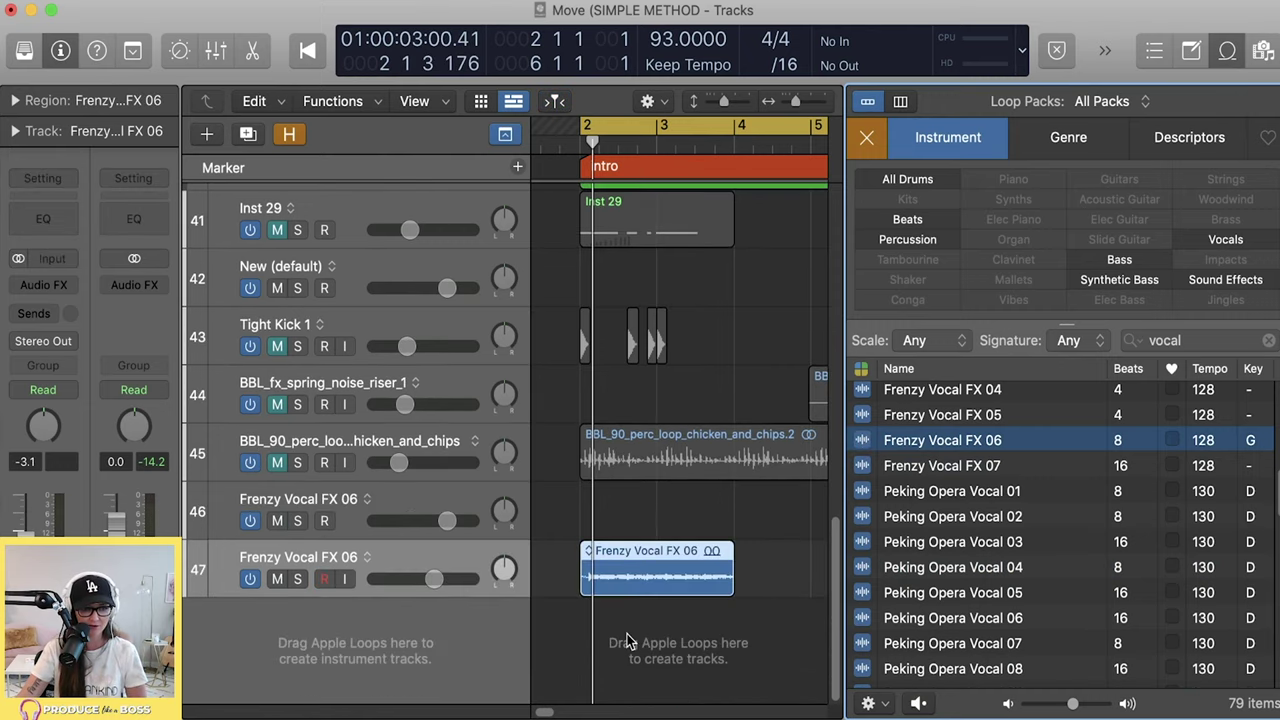
- Hide the loop browser, enlarge the tracks and play the Frenzy Vocal FX 06 region
key("super+Right")
left_click(1222, 58)
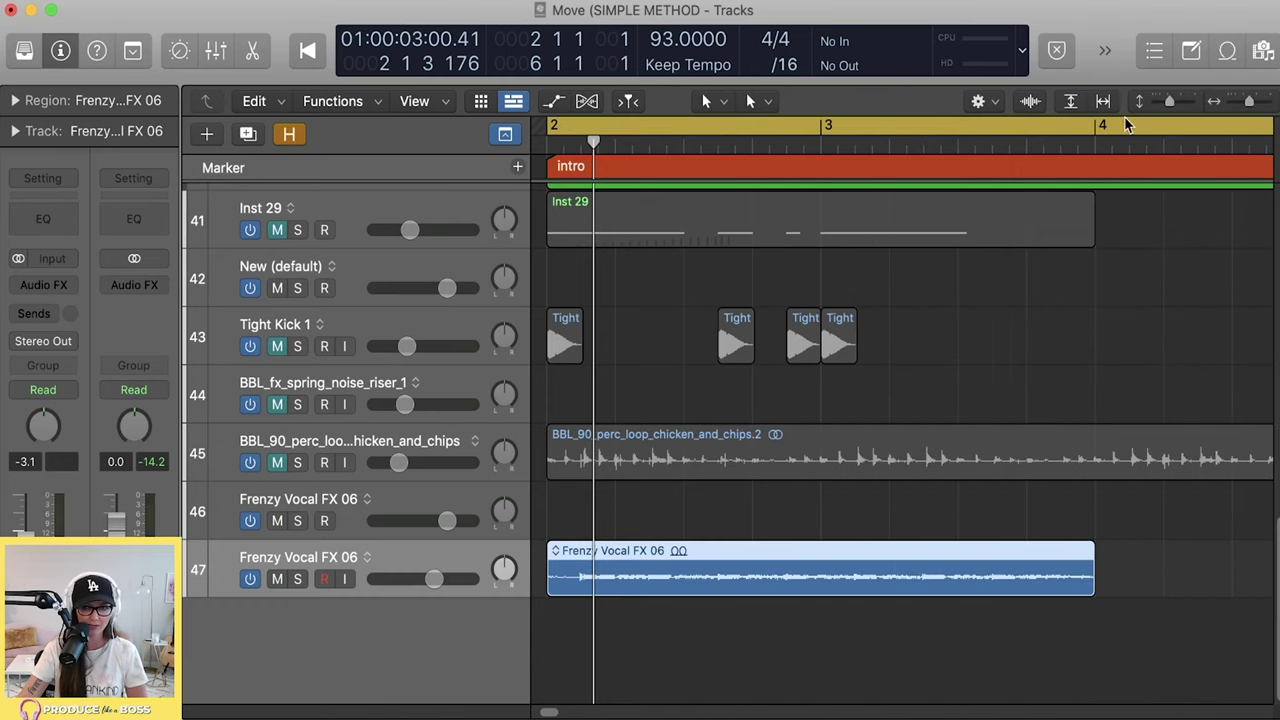
key("super+Down")
scroll(858, 448, "down", 1)
key("space")
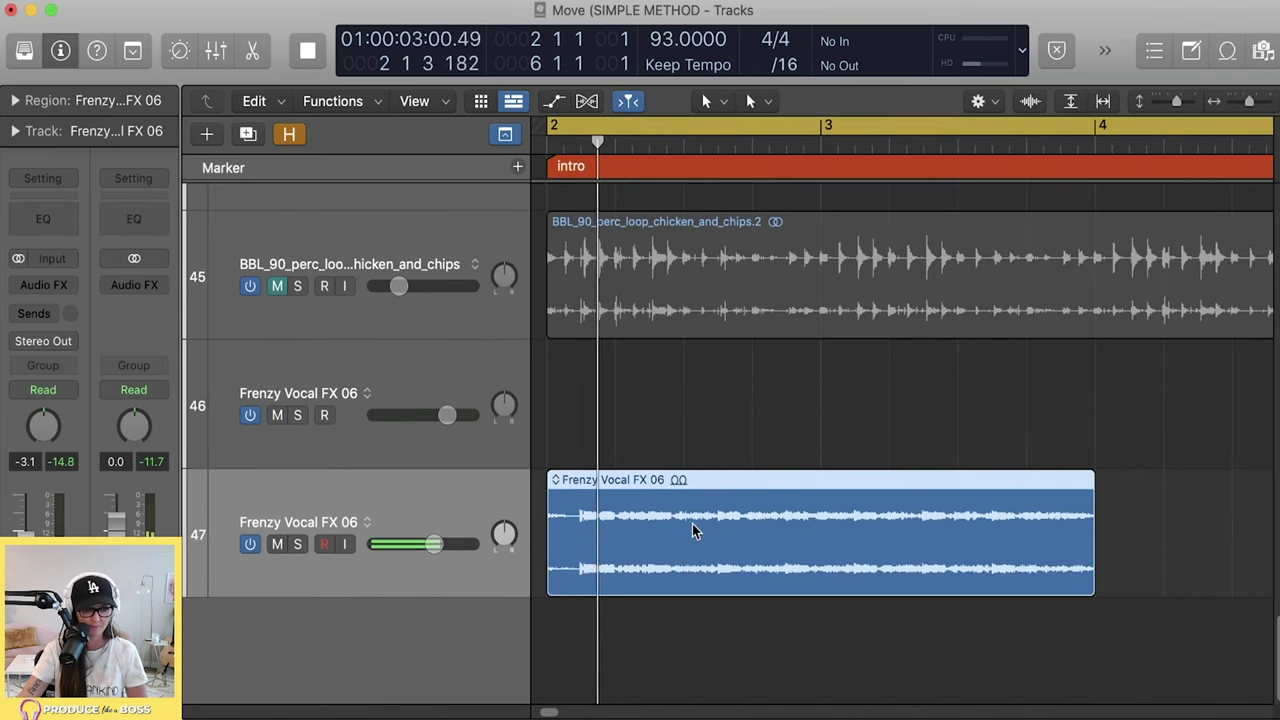
- Assign the Marquee tool as the alternate pointer tool in the tracks area
double_click(581, 525)
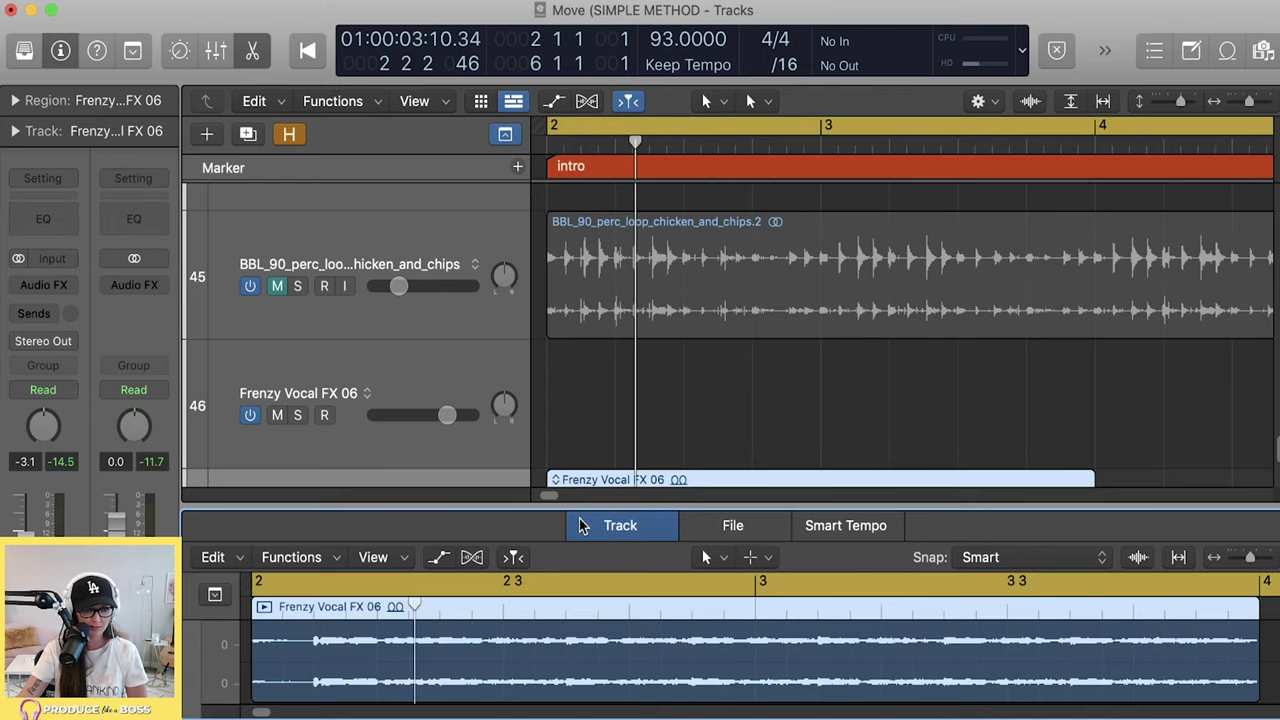
key("e")
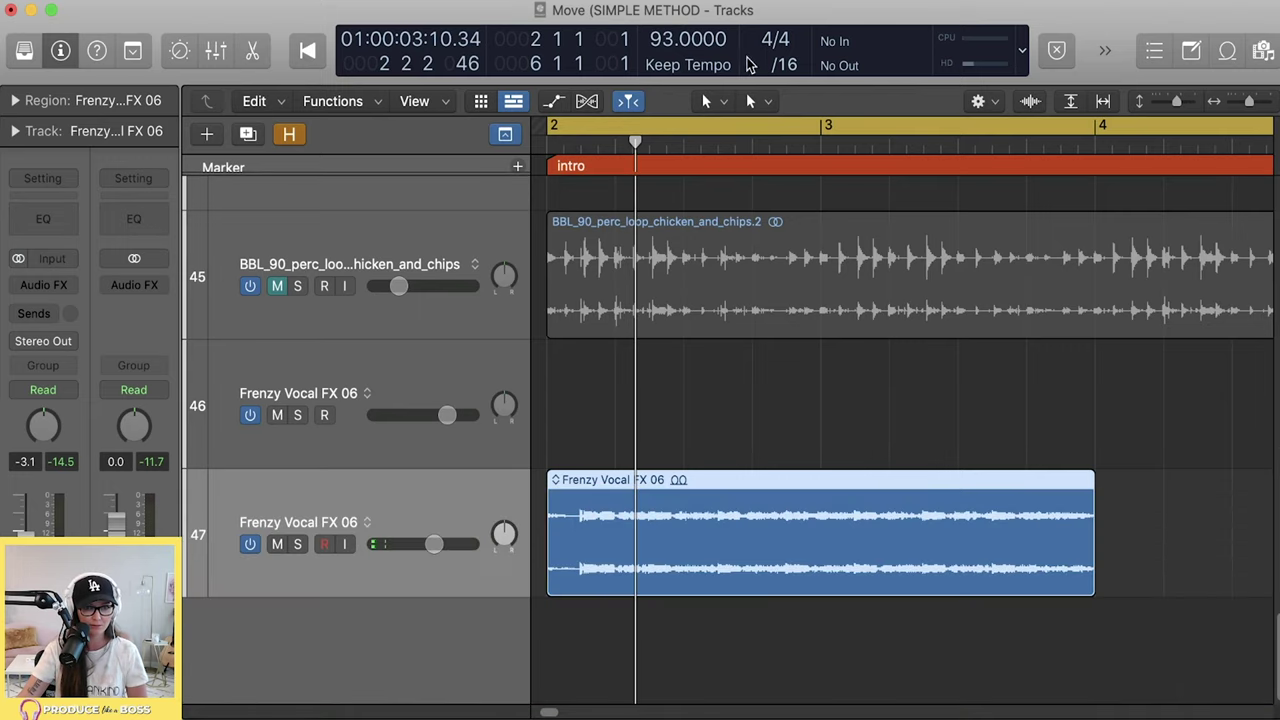
left_click(752, 101)
left_click(805, 458)
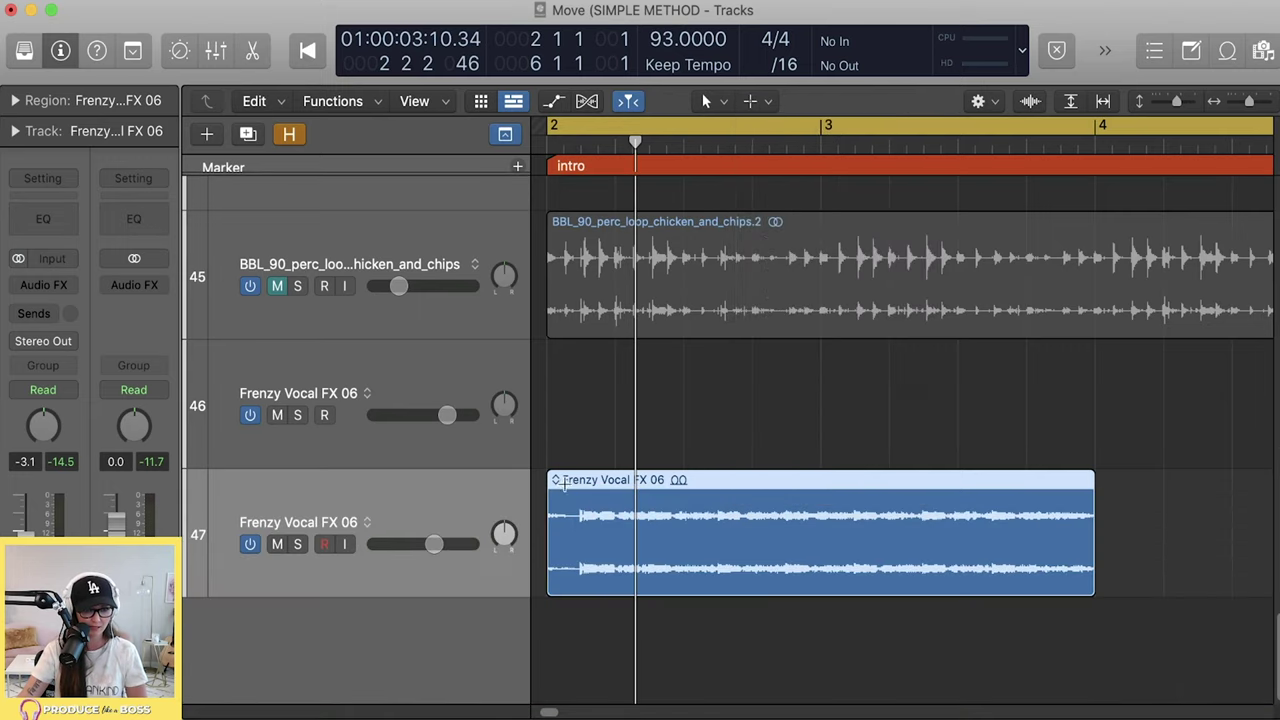
- Isolate a short vocal chop of Frenzy Vocal FX 06 just after bar 2 and delete the rest of the region
left_click(575, 510)
left_click_drag(575, 510, 615, 512)
left_click(598, 515)
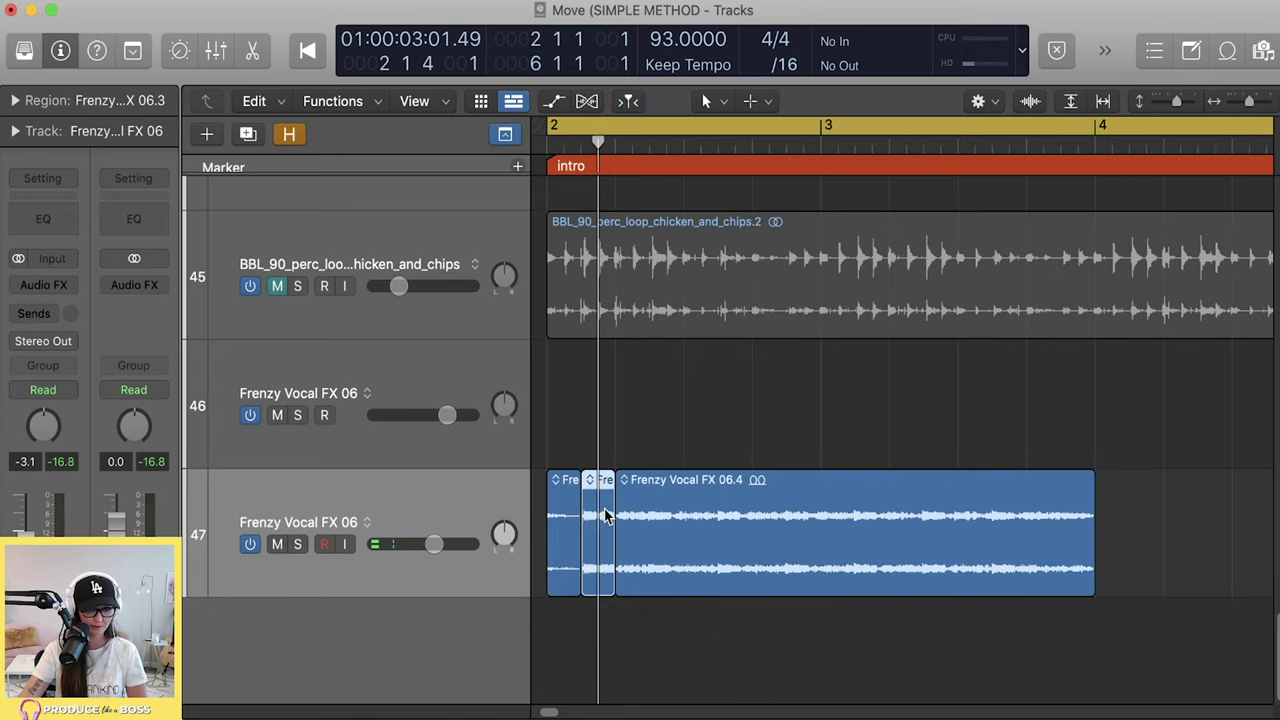
left_click(559, 533, "shift")
key("Delete")
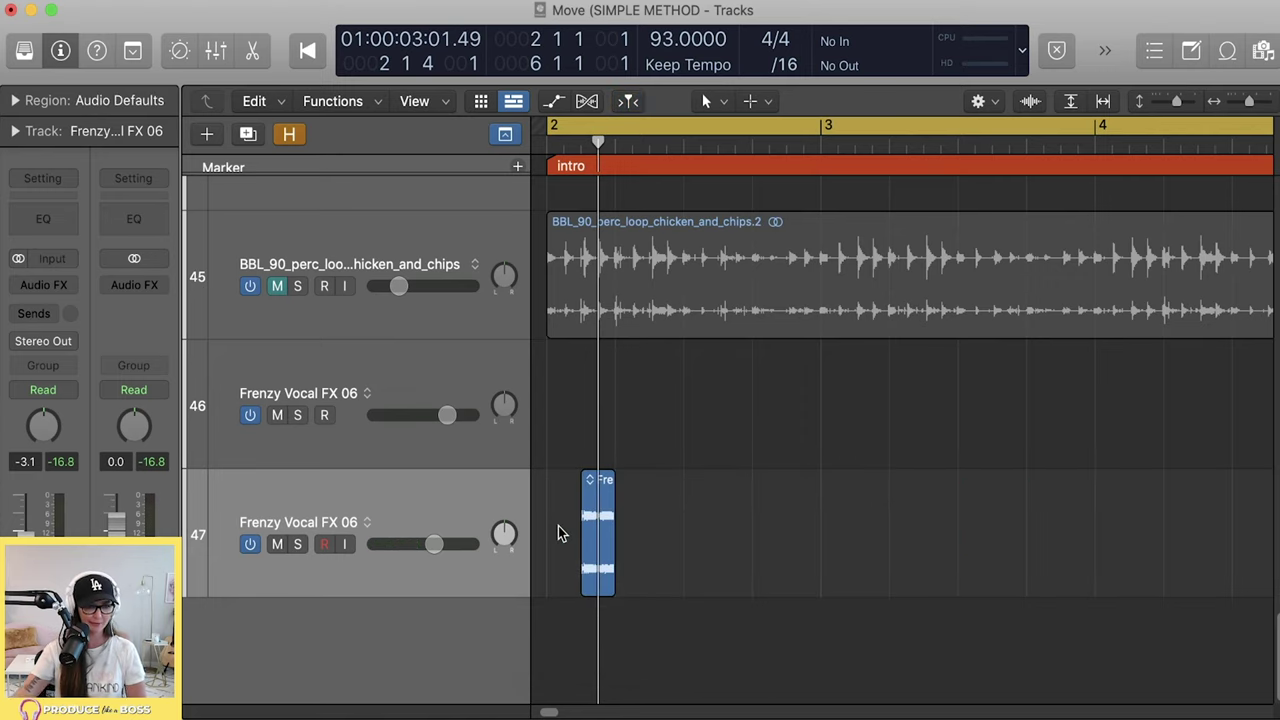
- Audition the short vocal chop, load it into Quick Sampler on a new track, and close the sampler window
key("space")
left_click_drag(597, 548, 473, 617)
left_click_drag(421, 566, 403, 557)
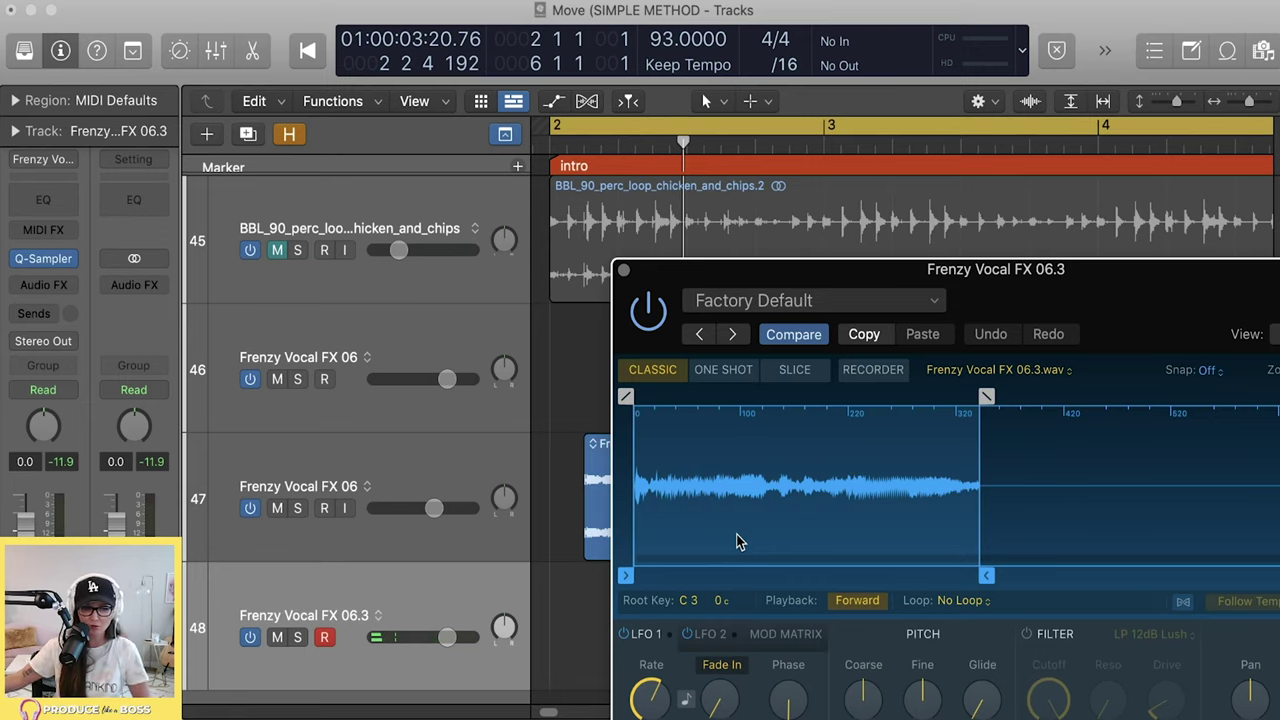
left_click(623, 269)
key("super+Up")
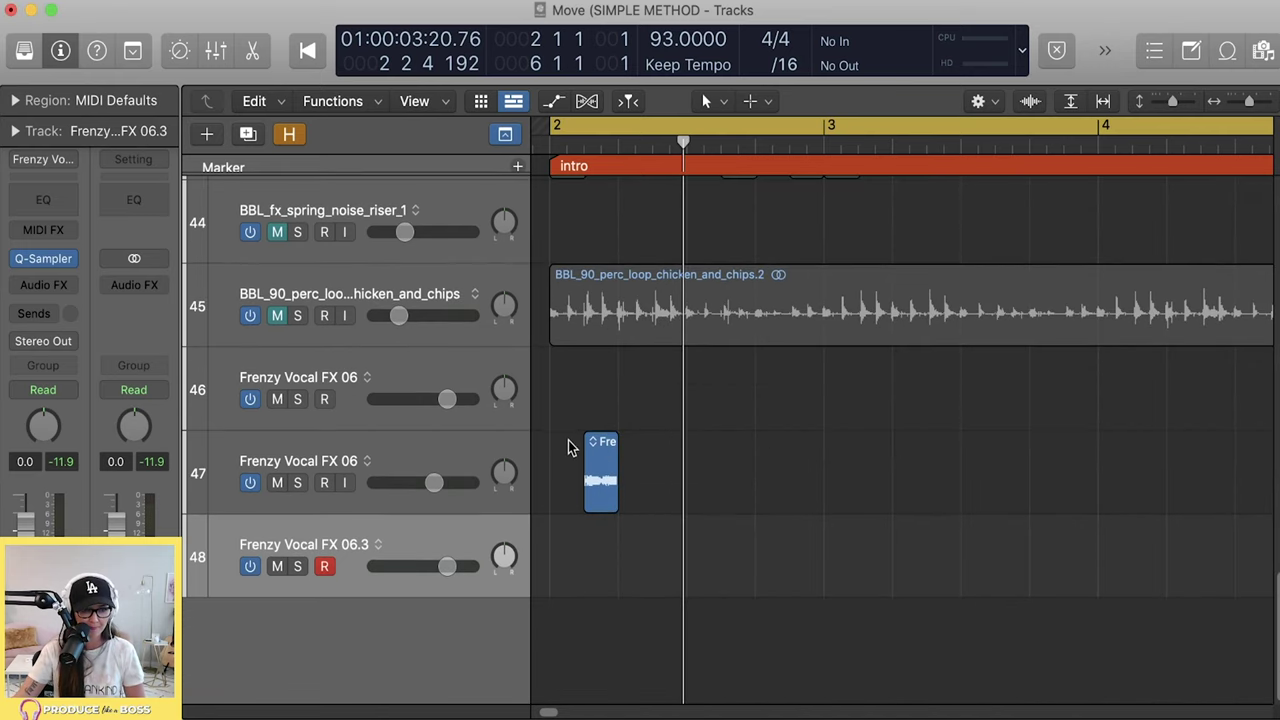
left_click_drag(590, 470, 329, 553)
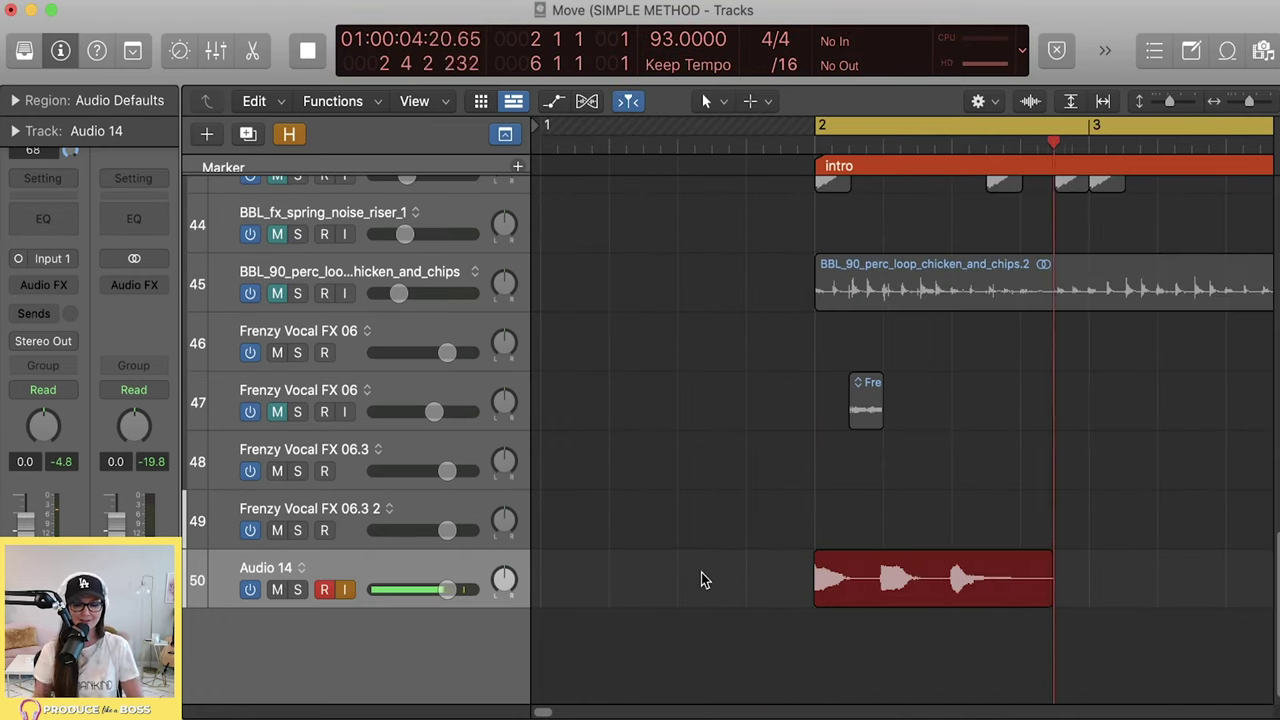
- Stop recording the voice take on Audio 14 and play it back
key("space")
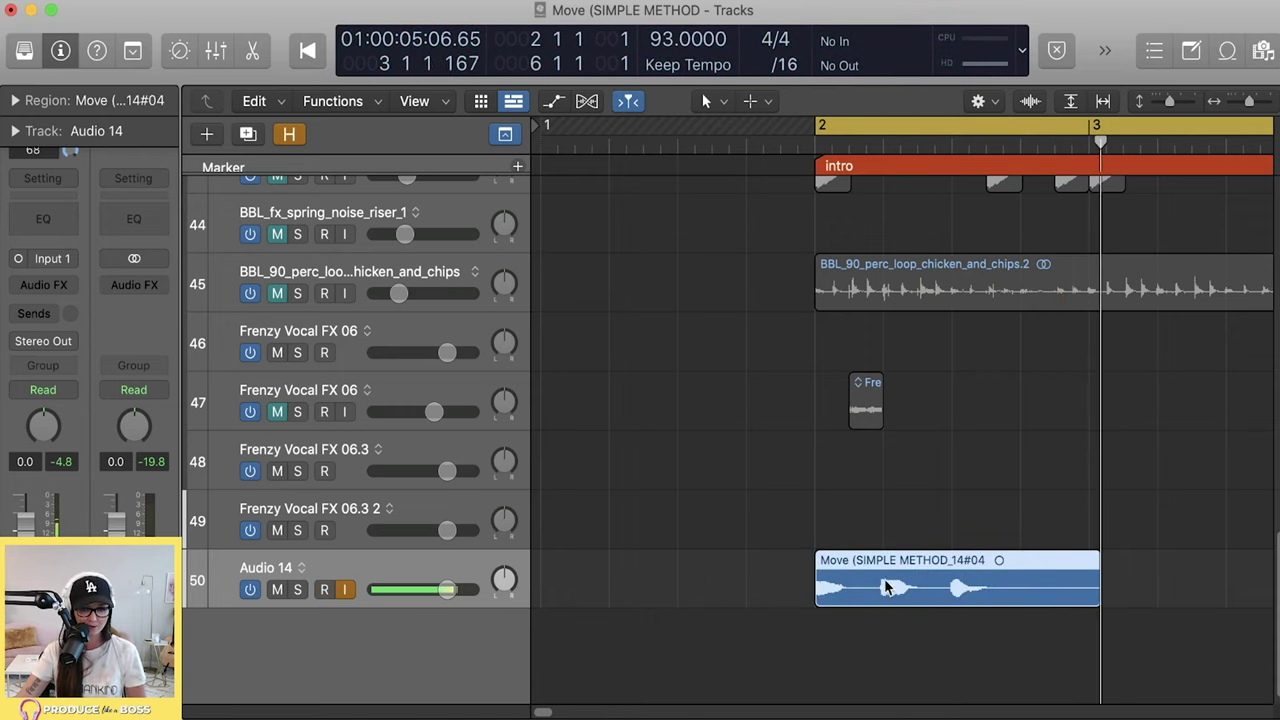
key("space")
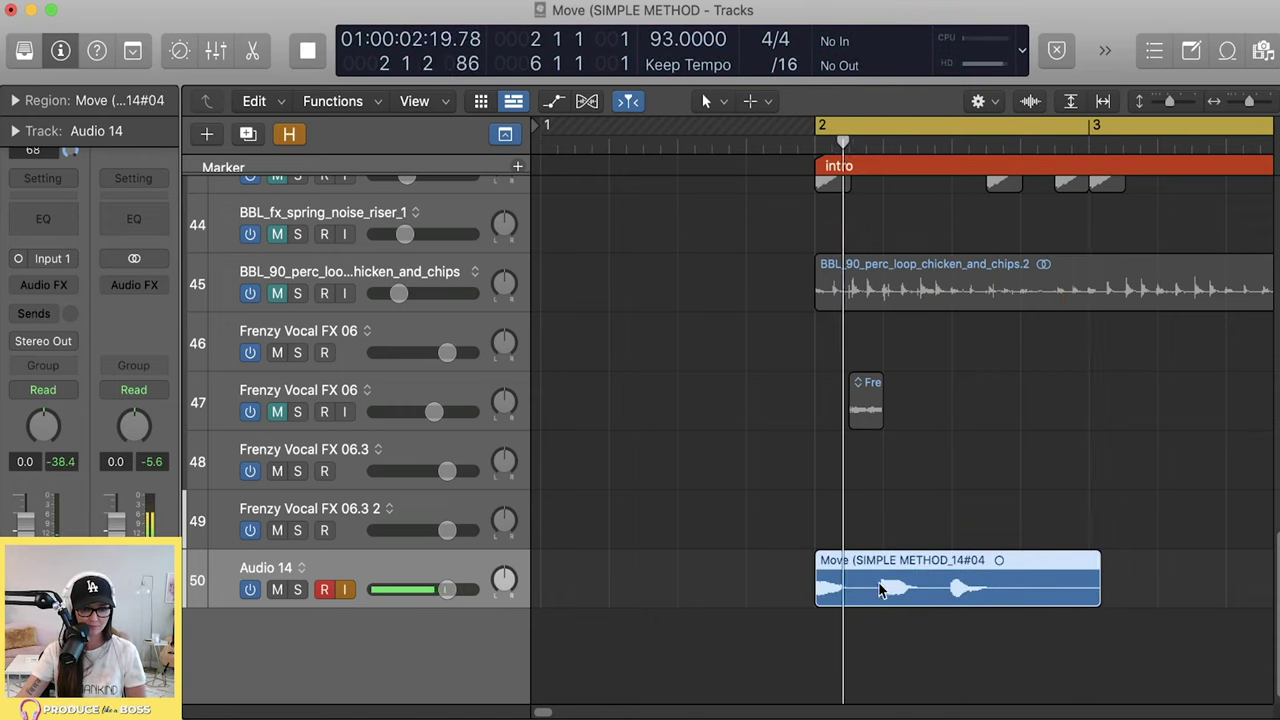
key("space")
- Divide the recorded take so only its last vocal note remains, and trim the silence at the region's end
left_click(943, 596, "super")
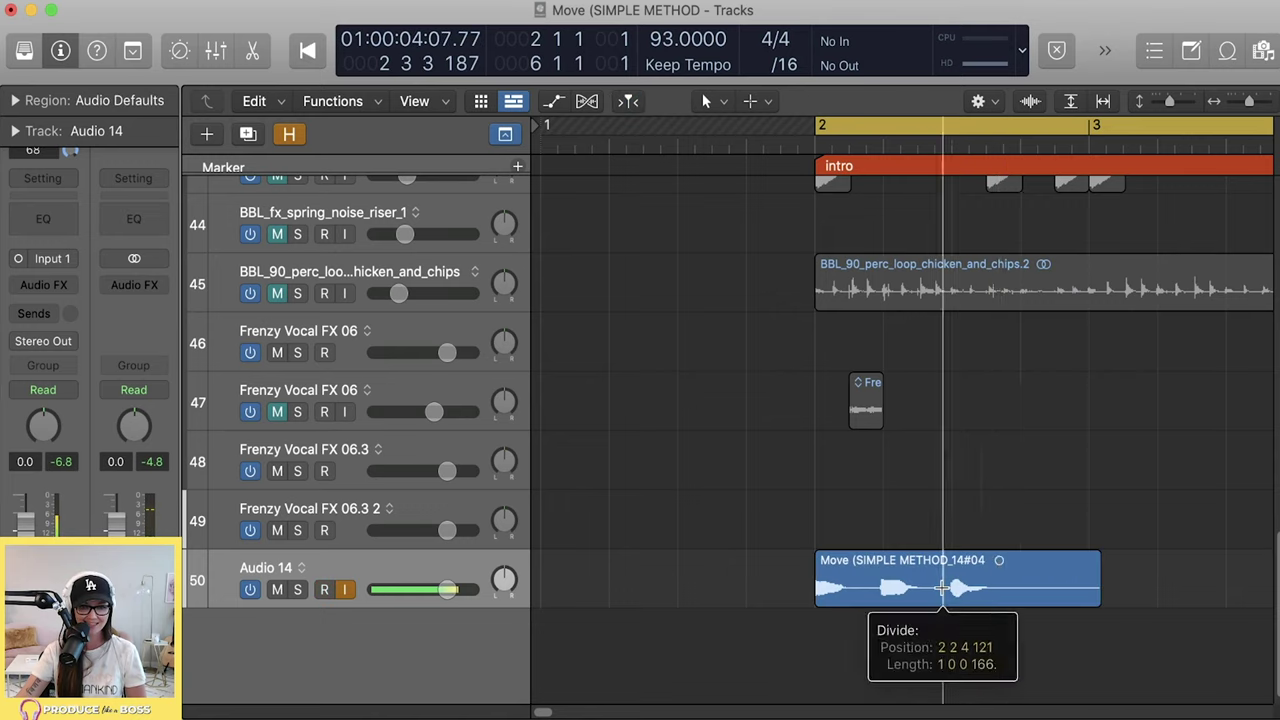
key("space")
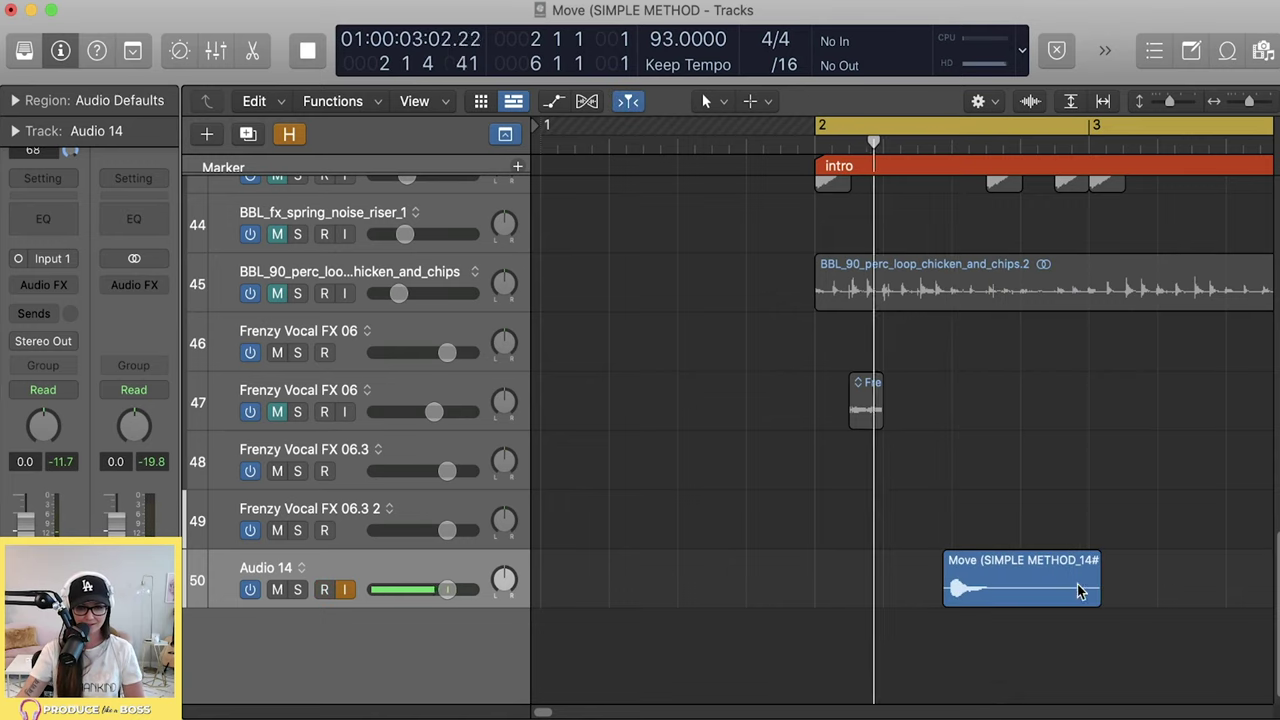
left_click_drag(1099, 590, 1062, 590)
key("space")
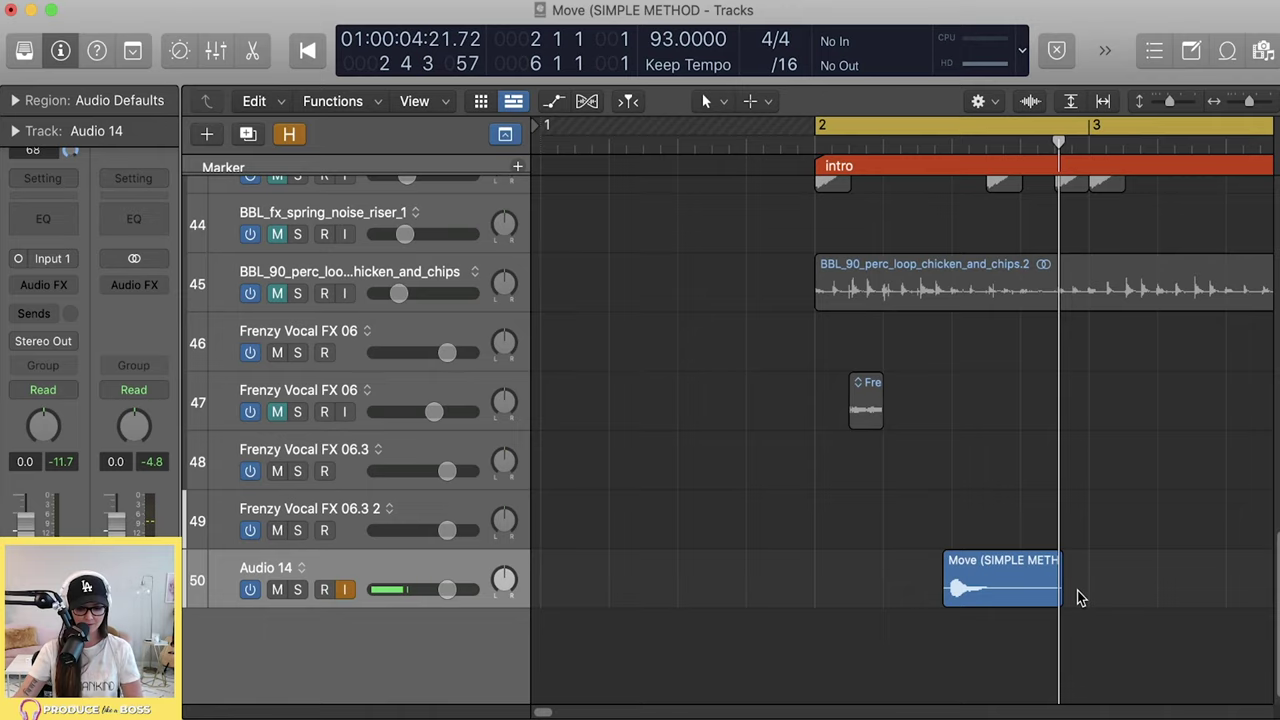
- Apply a fade-out to the end of the trimmed vocal region, turn off cycling and play the note
key("t")
key("a")
left_click_drag(1028, 593, 1134, 597)
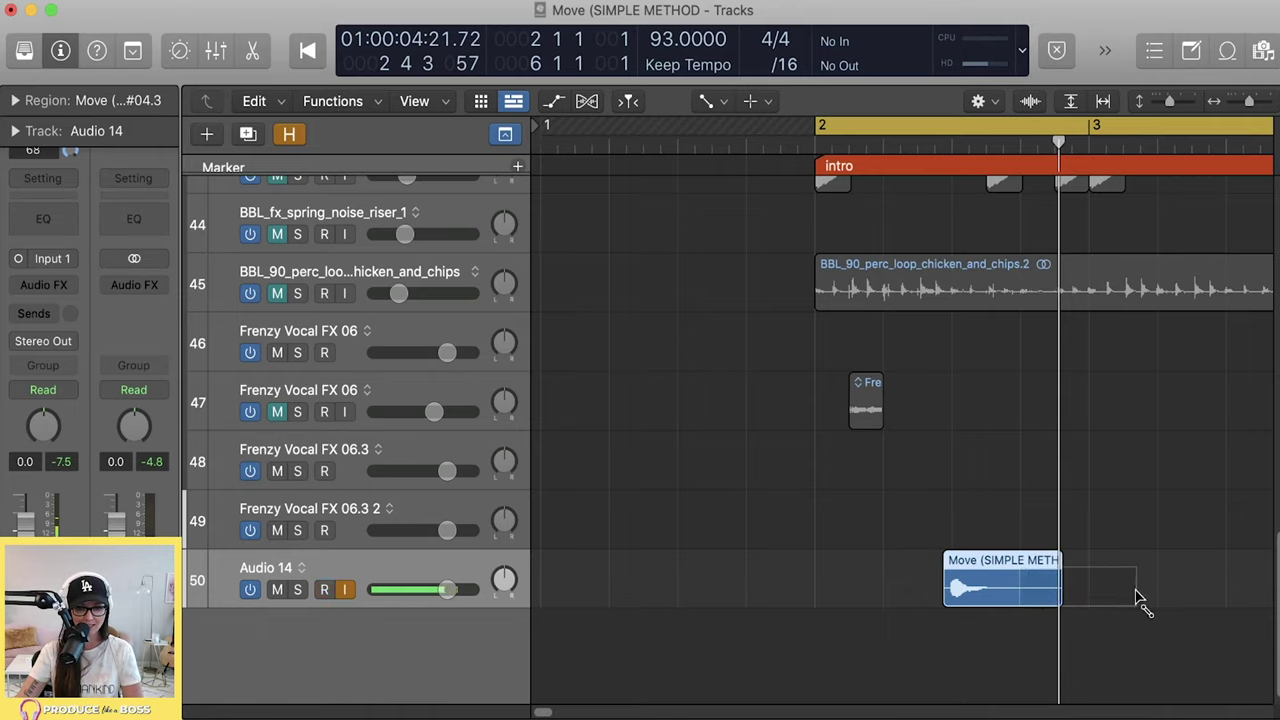
key("t")
key("t")
left_click(980, 146)
key("space")
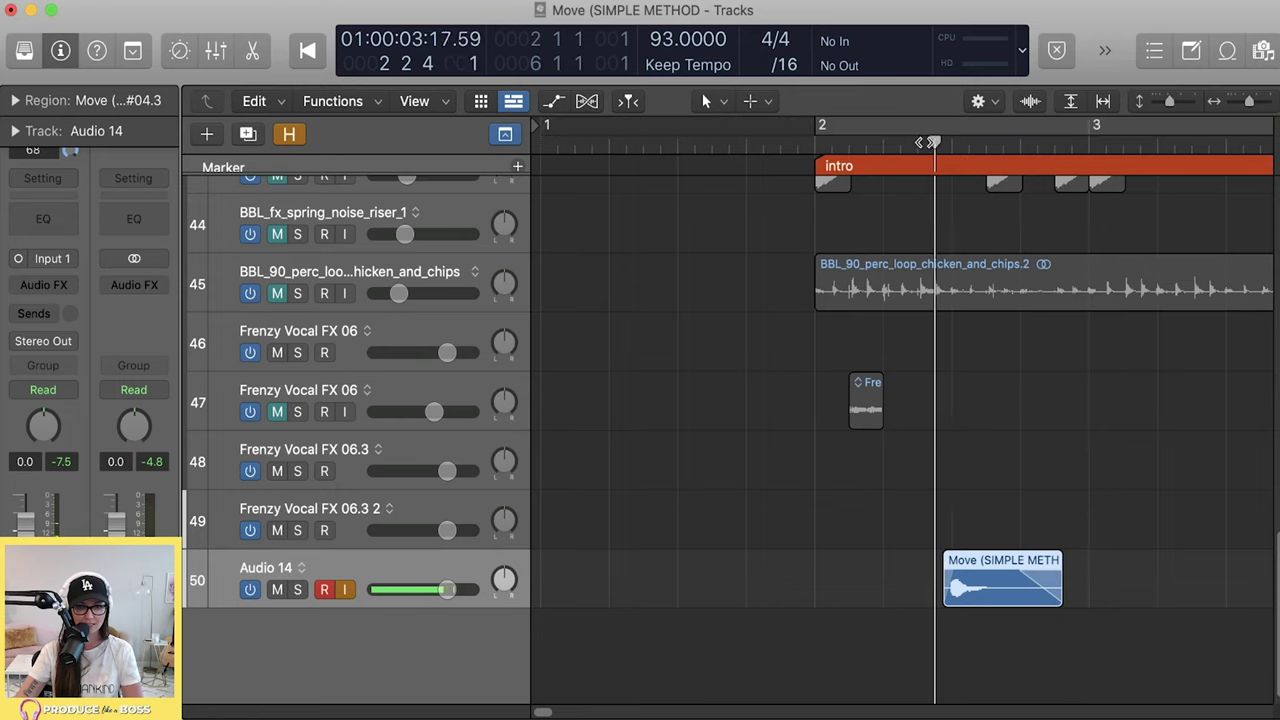
key("space")
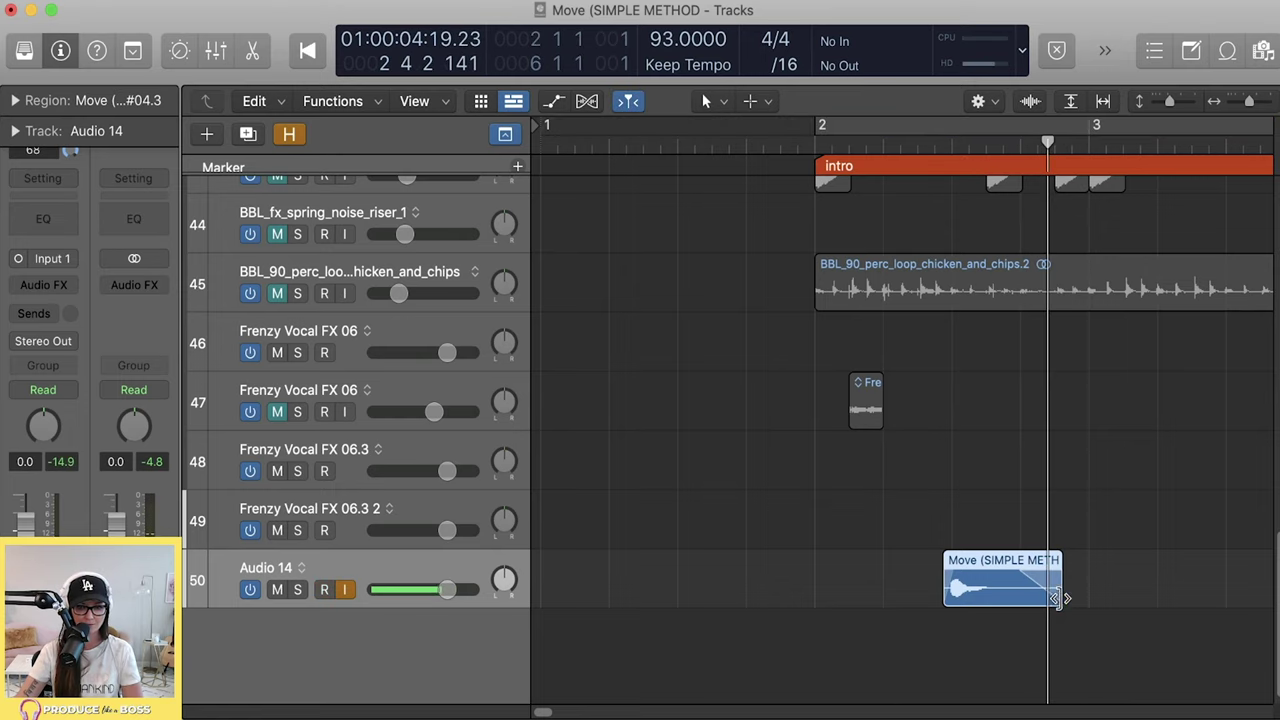
- Shorten the faded vocal region's end, play it, and load it into Quick Sampler on a new track
left_click_drag(1060, 596, 1038, 598)
key("space")
key("space")
left_click_drag(983, 590, 372, 561)
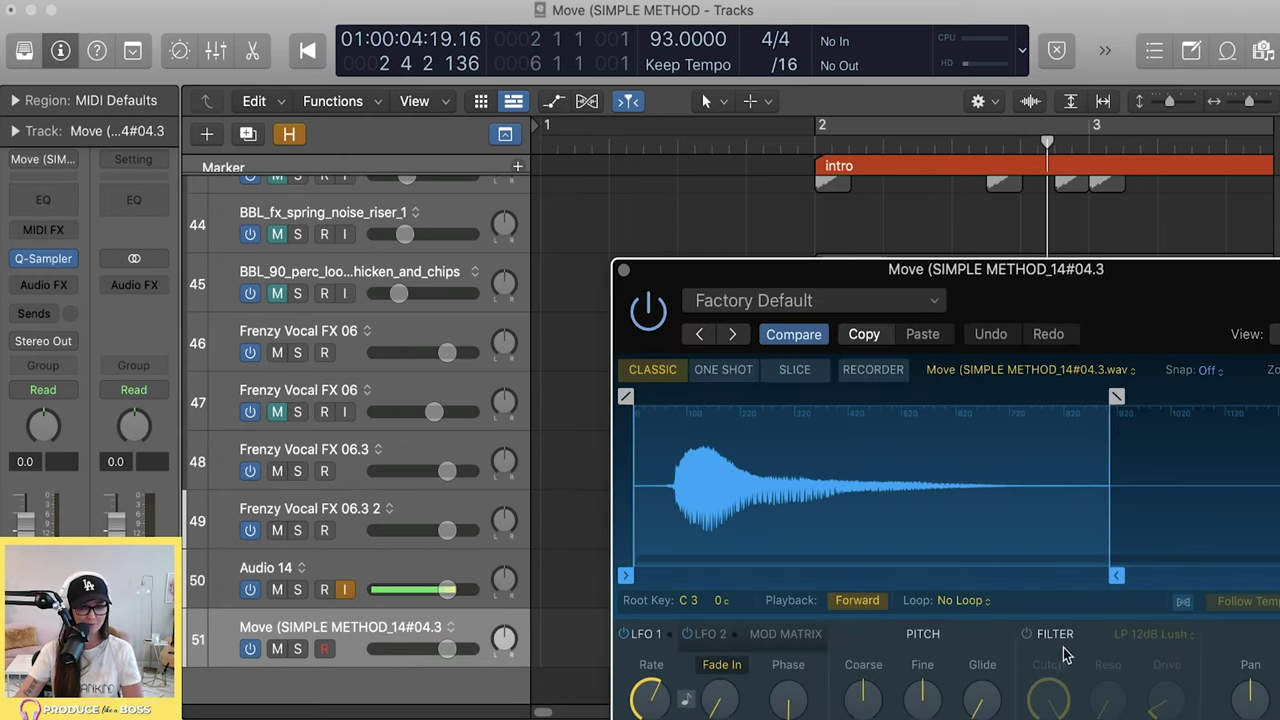
left_click_drag(1163, 297, 1172, 117)
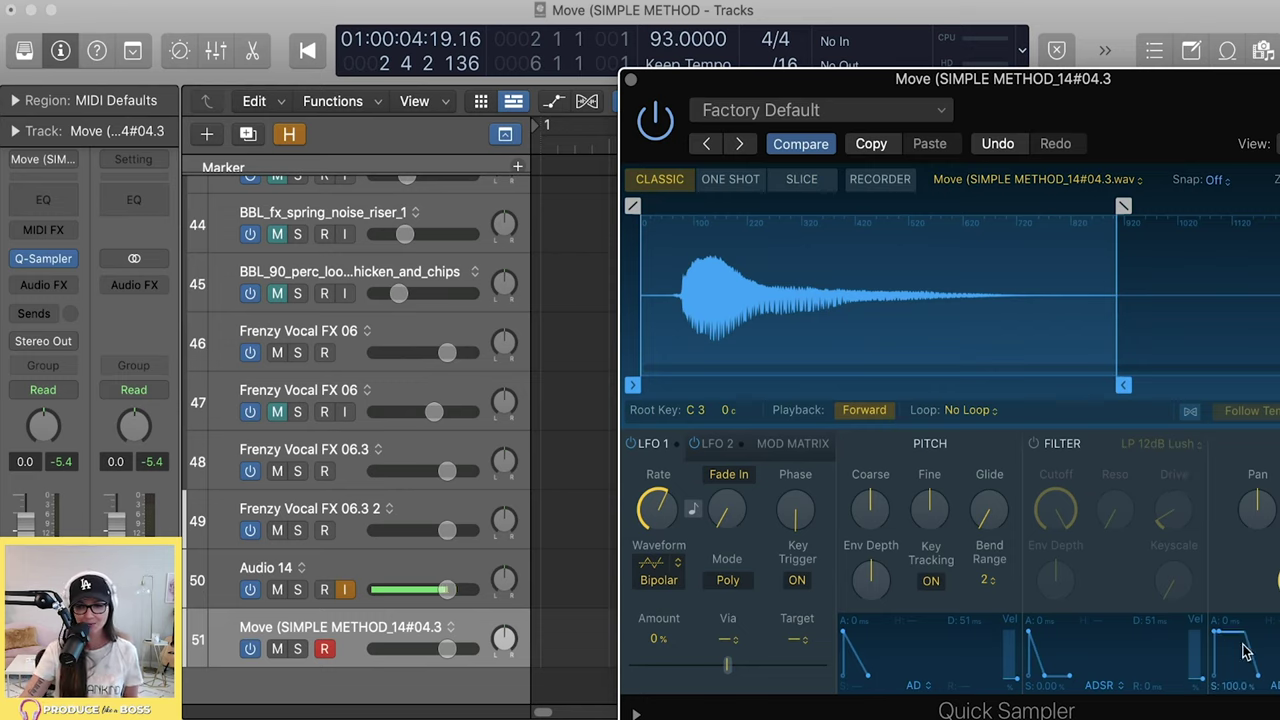
- Try a 645 ms attack on the sampler's amp envelope and return it to 0 ms
left_click_drag(1218, 638, 1243, 640)
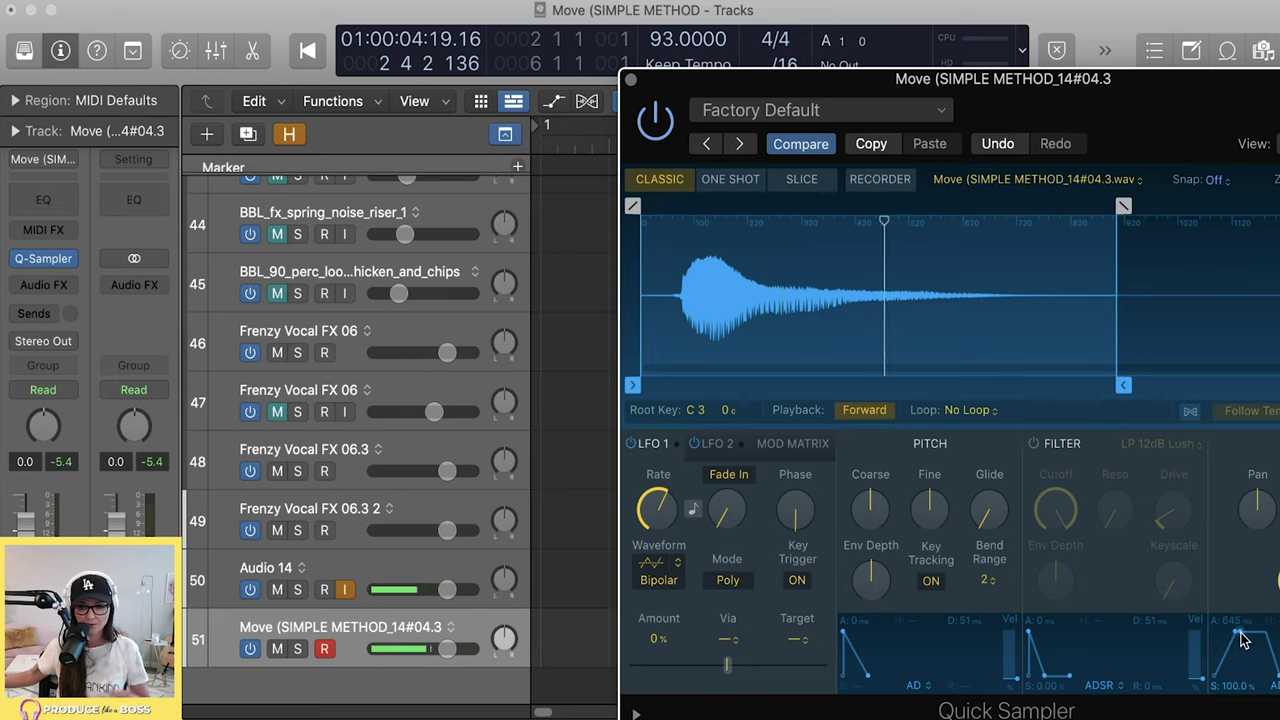
left_click_drag(1233, 640, 1212, 634)
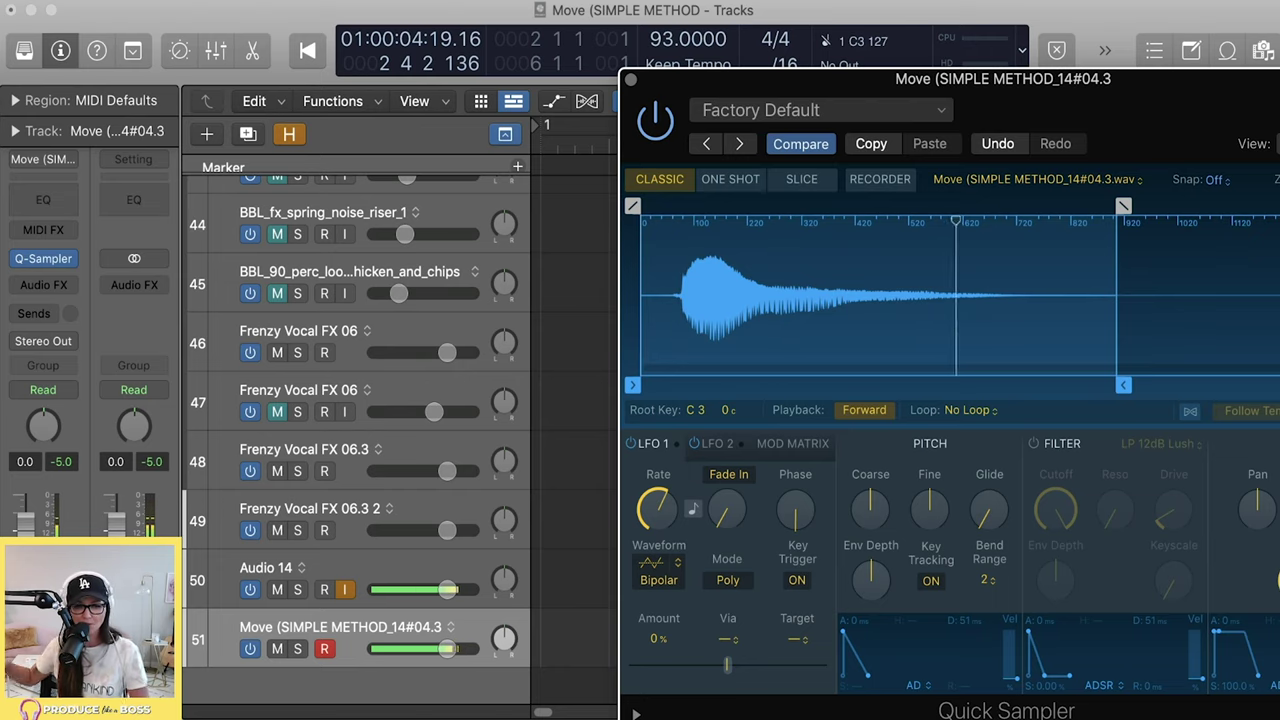
- Raise the sampler's glide, and reshape the amp envelope to hold longer with sustain at 100%
left_click_drag(1012, 508, 1004, 486)
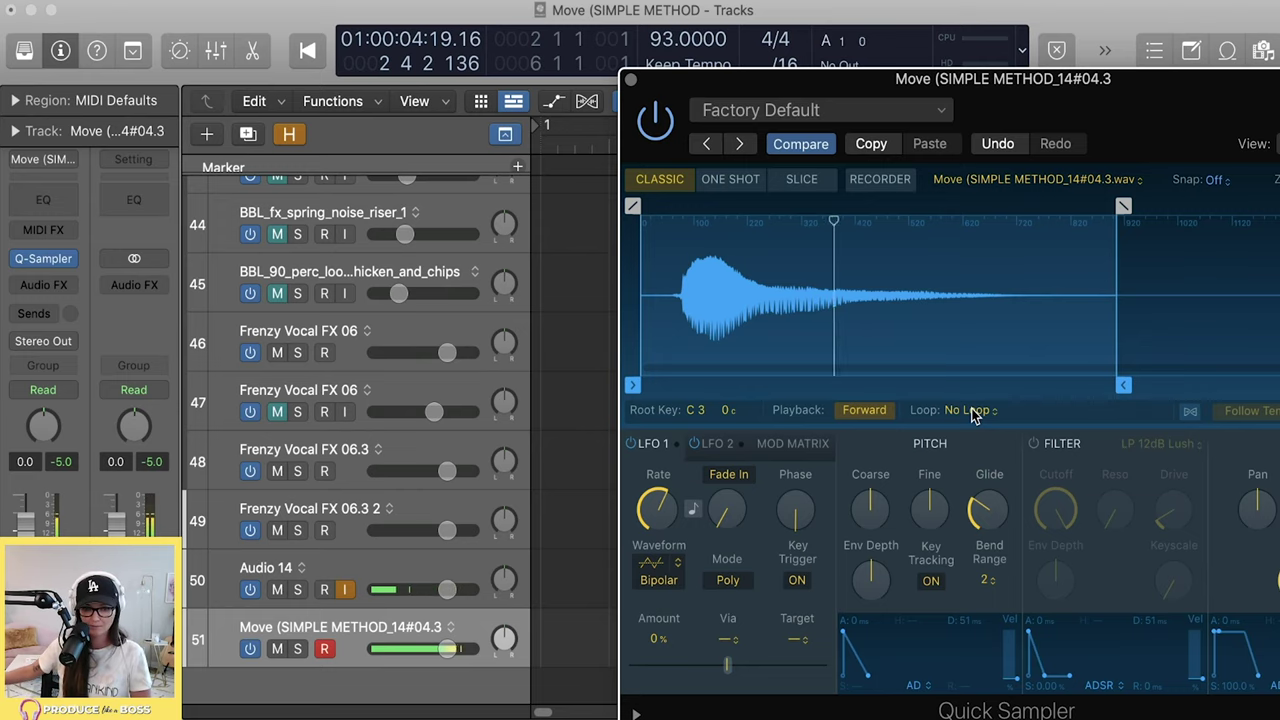
mouse_move(986, 512)
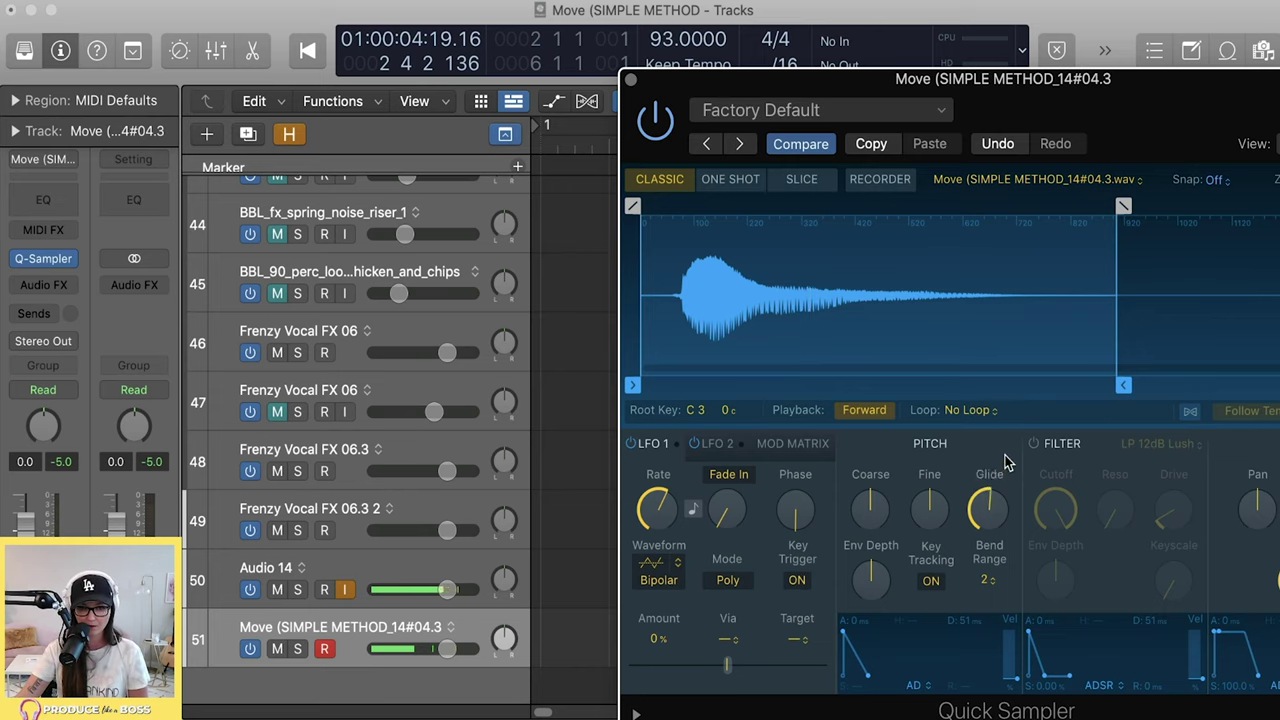
left_click_drag(1257, 686, 1276, 683)
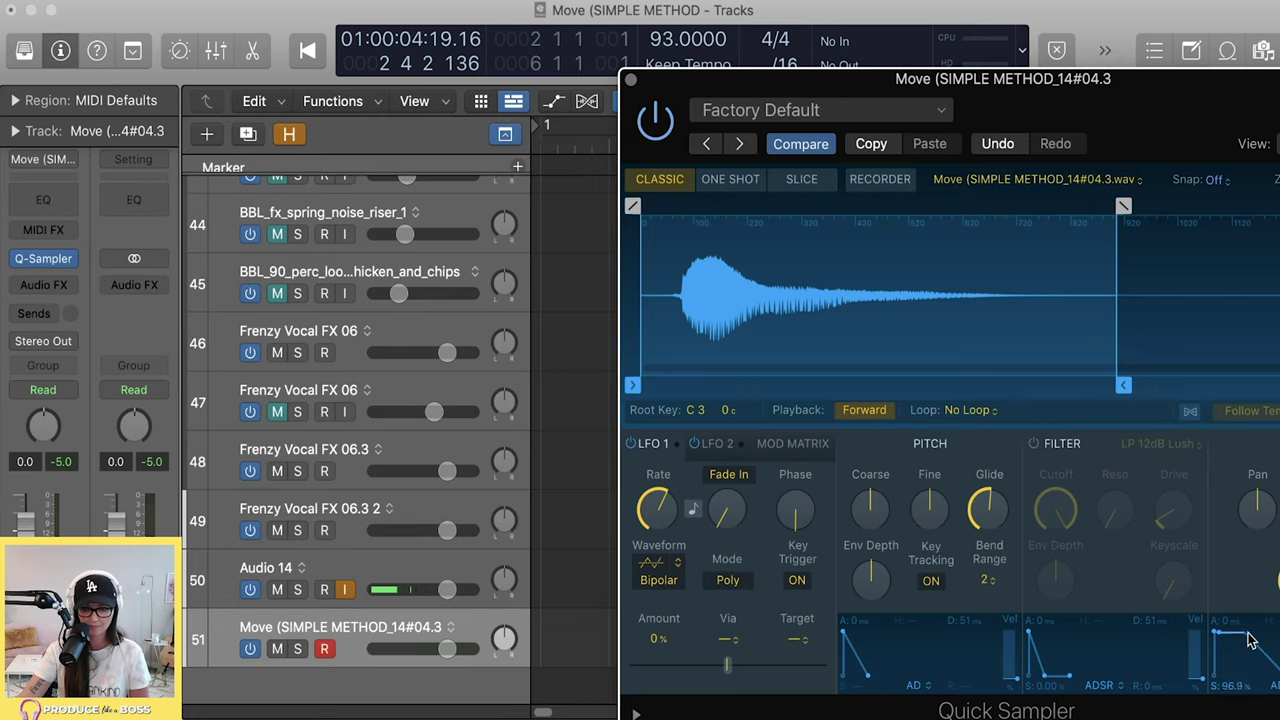
left_click_drag(1225, 638, 1236, 637)
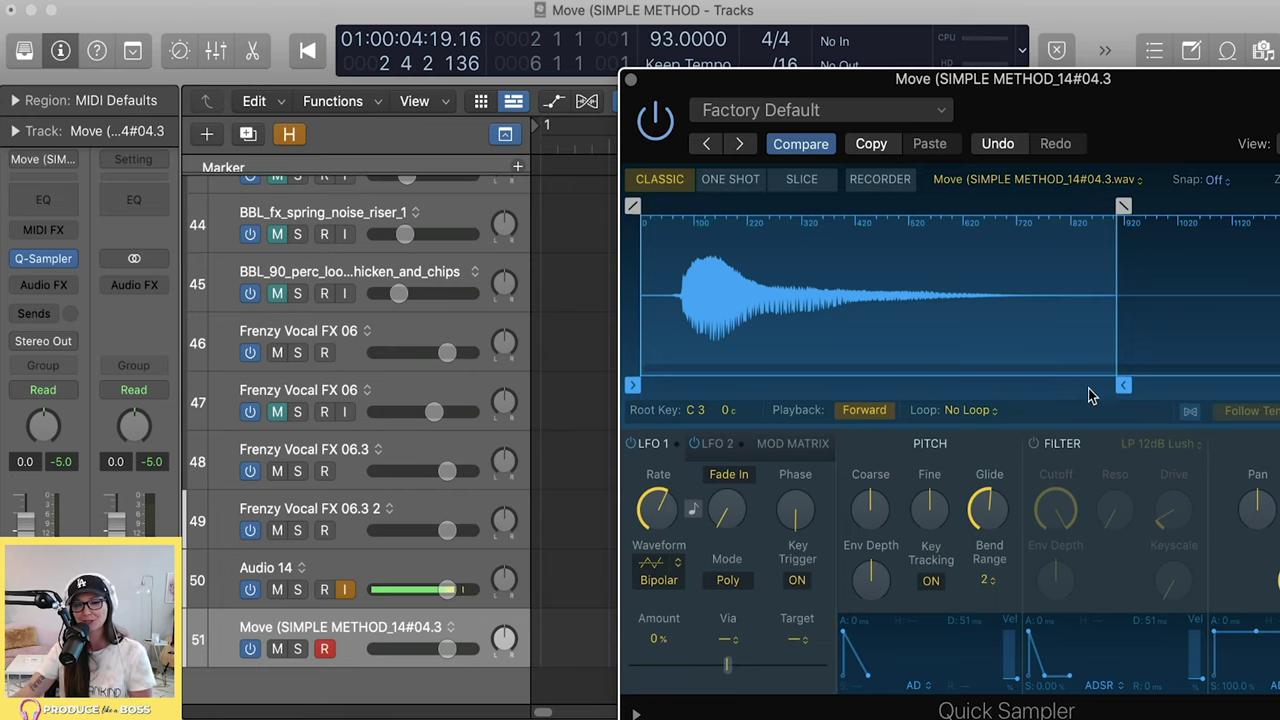
- Set the sampler's glide to 222 ms and switch it to One Shot mode
mouse_move(1012, 520)
mouse_move(987, 510)
left_mouse_down()
mouse_move(991, 554)
mouse_move(995, 515)
left_mouse_up()
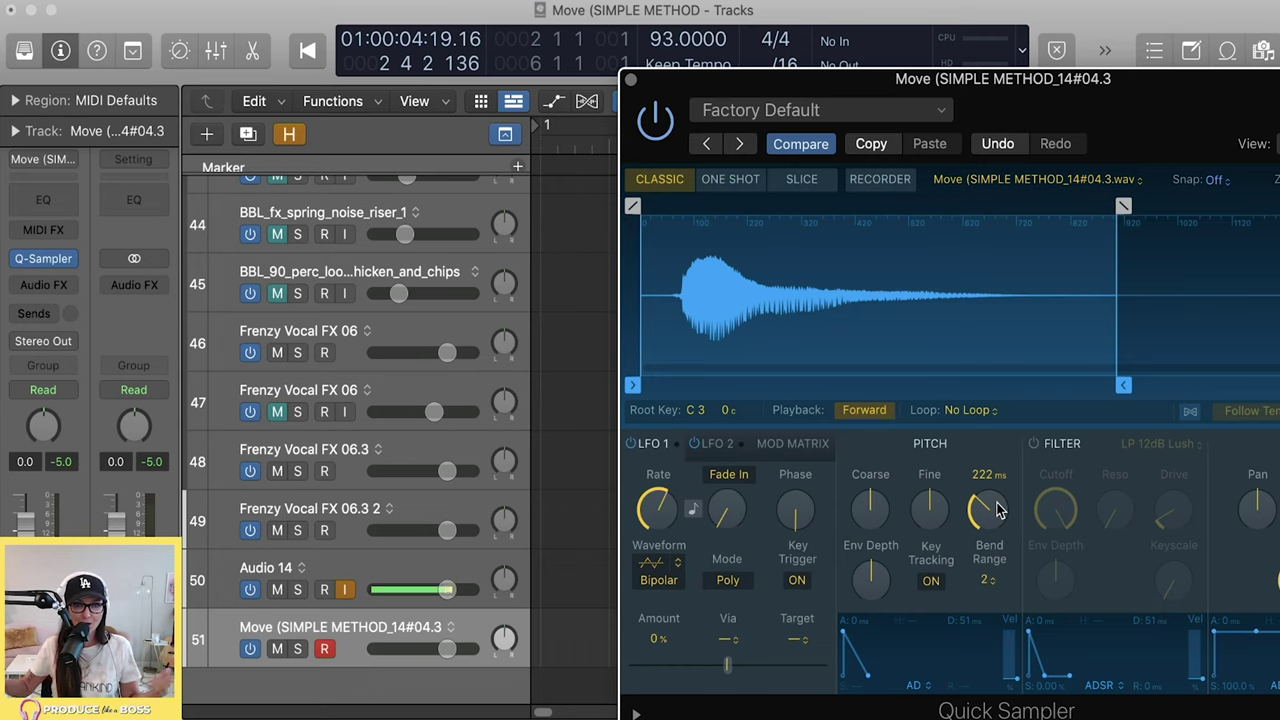
left_click(728, 179)
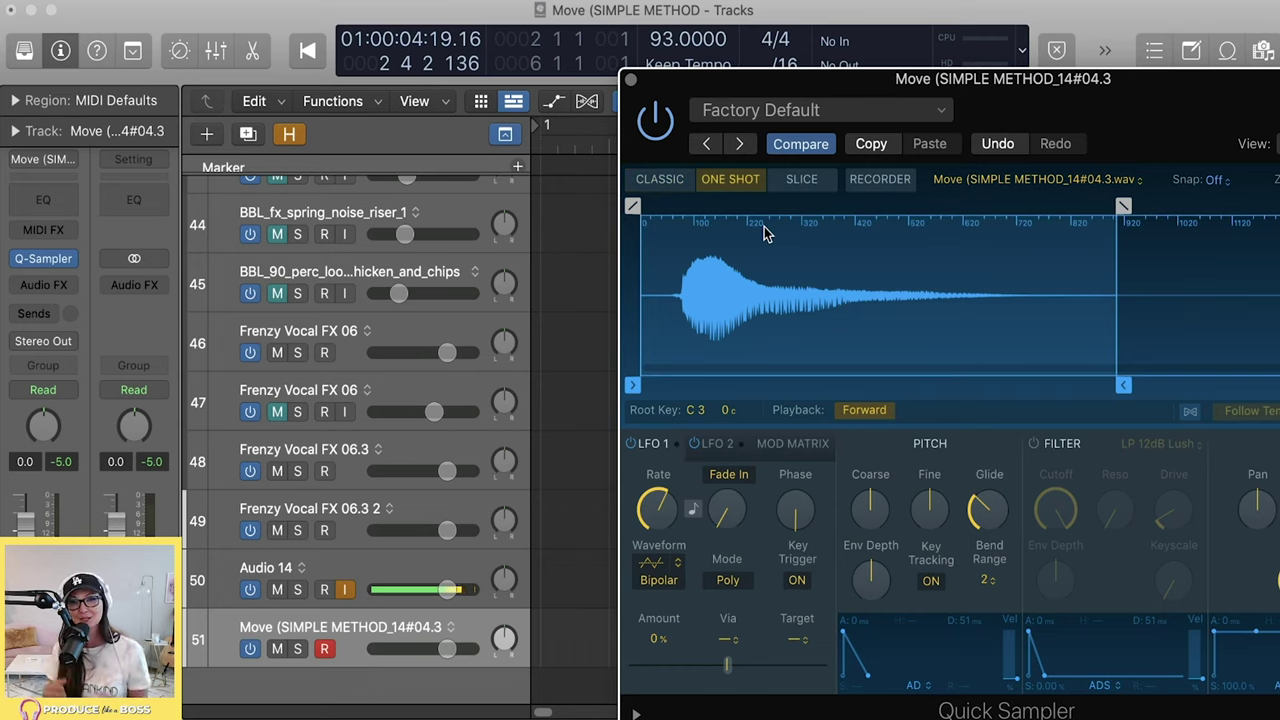